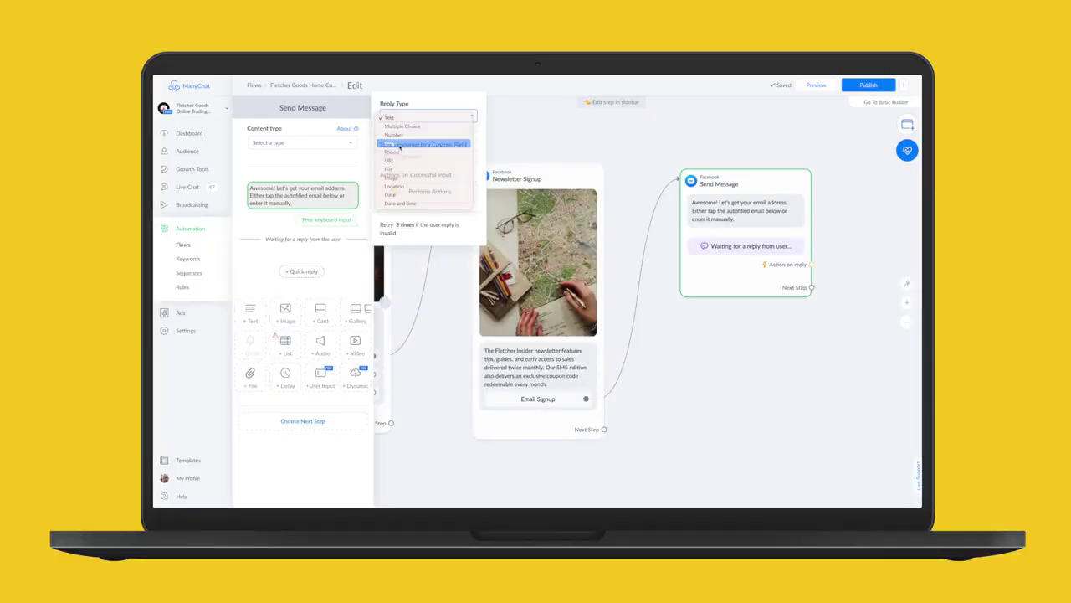
Step: Set the email-request message's User Input reply type to Email
left_click(400, 144)
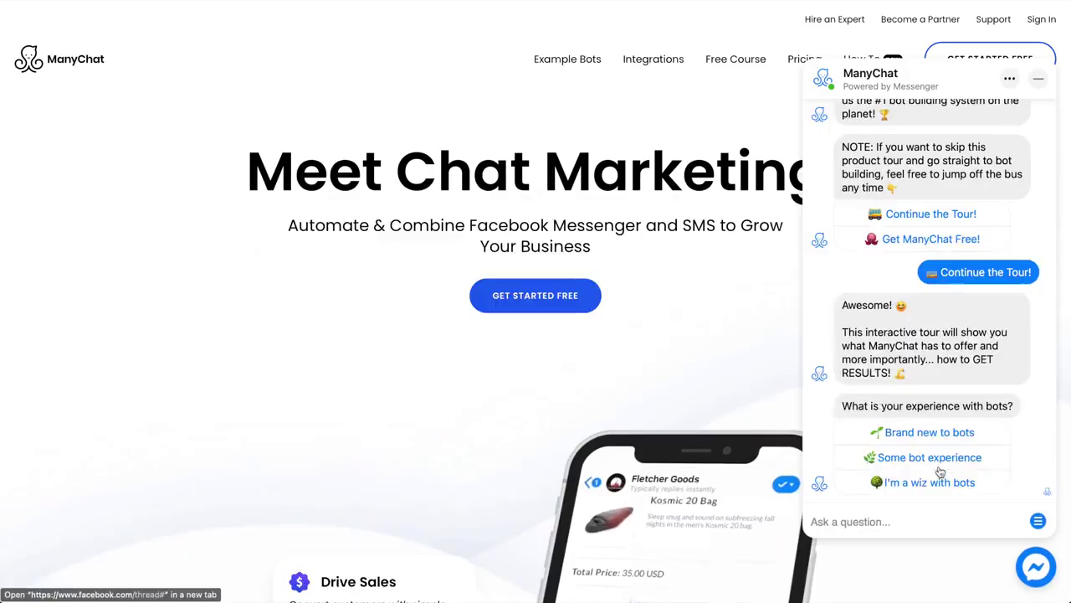
Step: Try the demo bots: ask about Juniper, send the suggested email and phone, then open the ManyChat site's chat
left_click(929, 456)
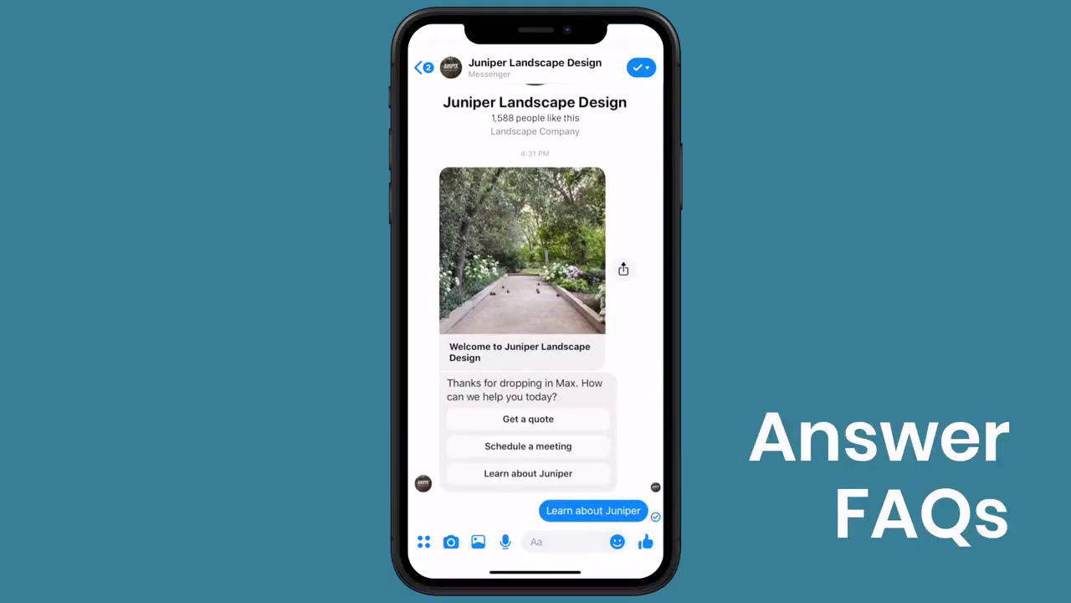
left_click(529, 448)
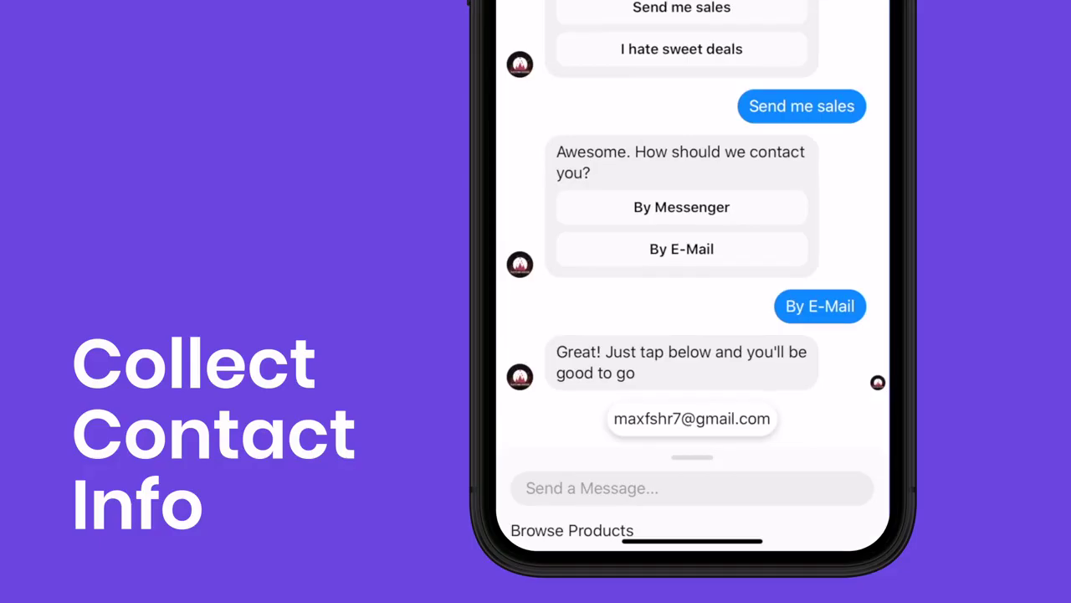
left_click(688, 420)
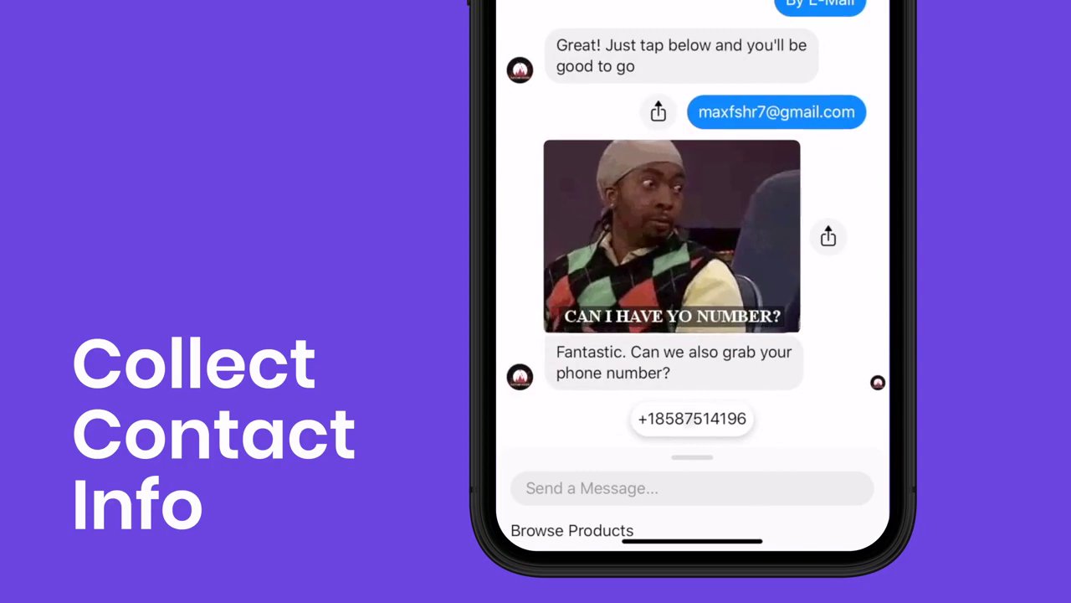
left_click(691, 420)
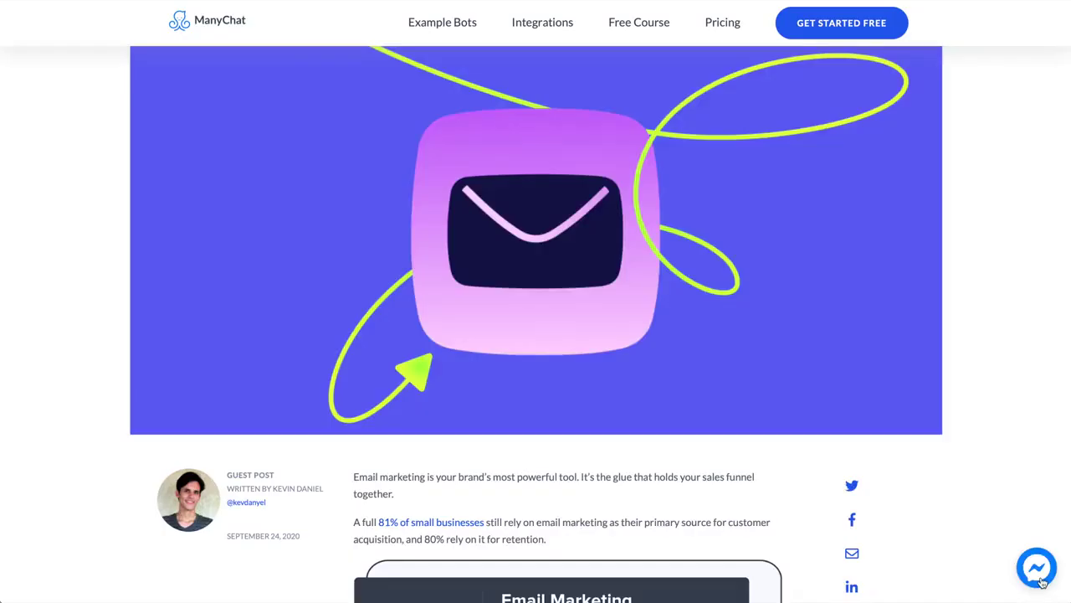
left_click(1038, 572)
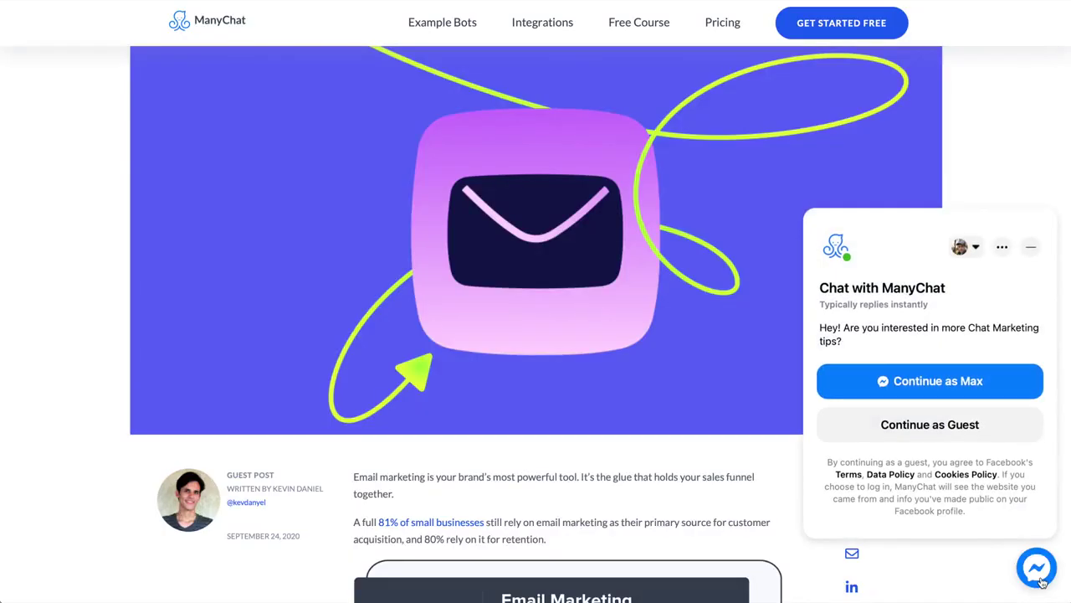
Step: Continue as a guest in the site chat and send the bot an email address
left_click(935, 418)
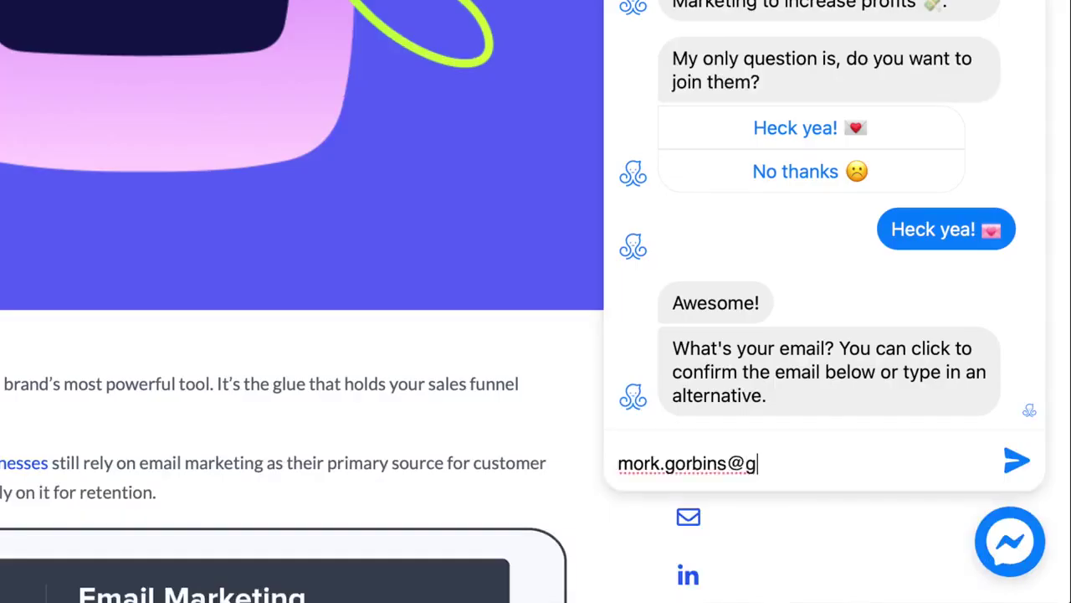
type("mail.com")
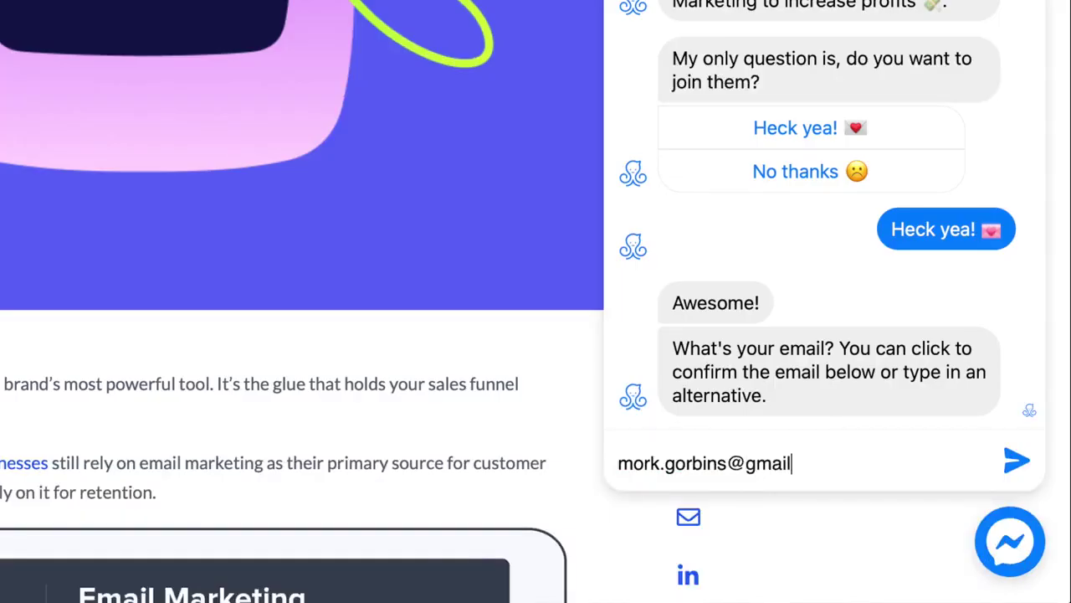
left_click(1018, 466)
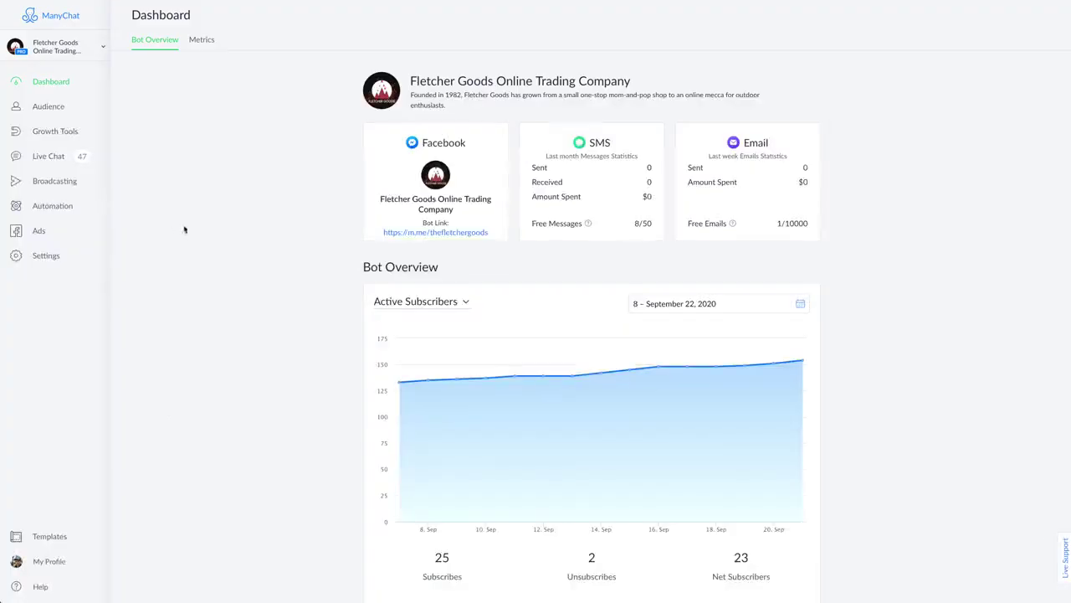
Step: Create 'Fletcher Goods Home Customer Chat Flow' from the Automation flows list
left_click(70, 210)
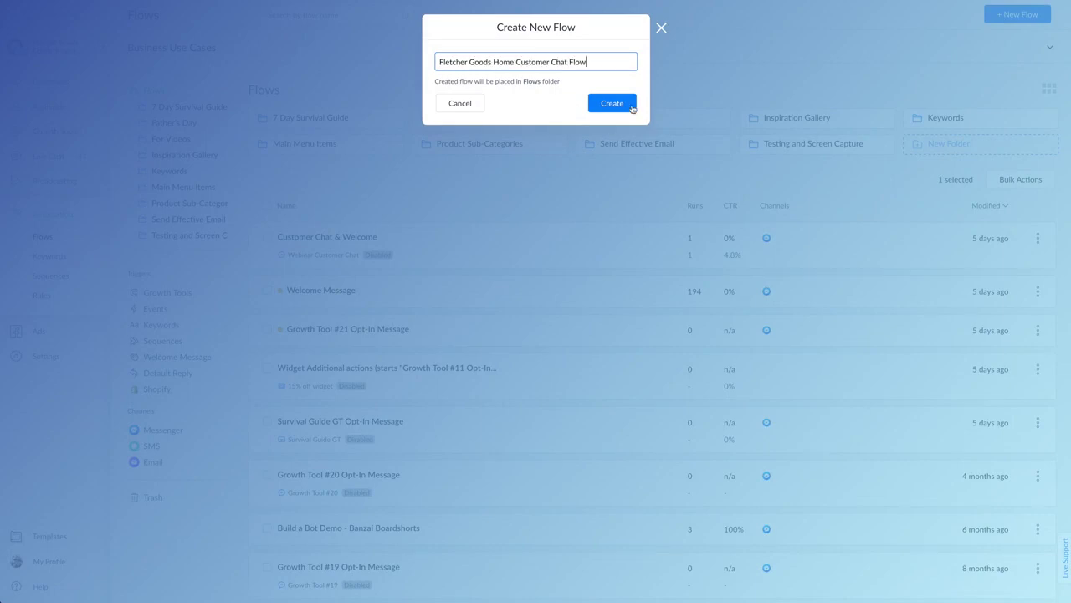
left_click(610, 104)
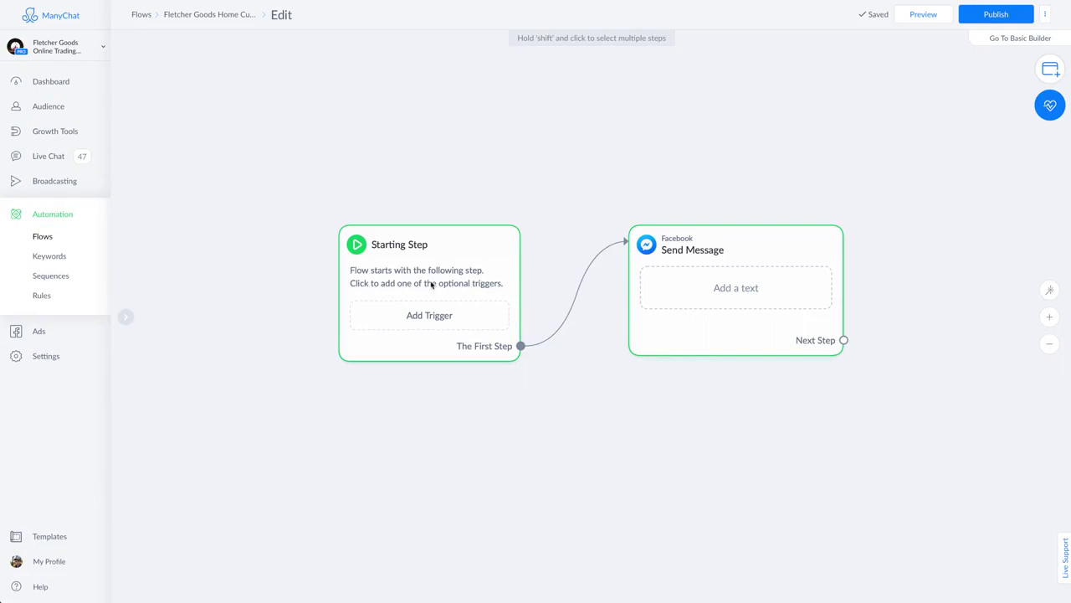
Step: Add a Customer Chat trigger to the flow's Starting Step
left_click(431, 284)
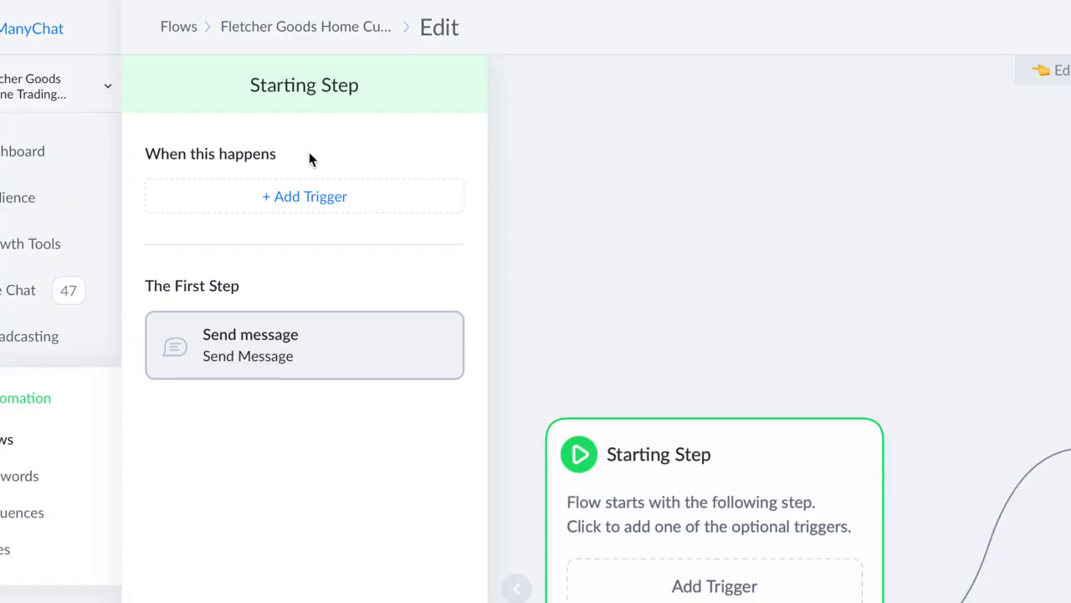
left_click(310, 196)
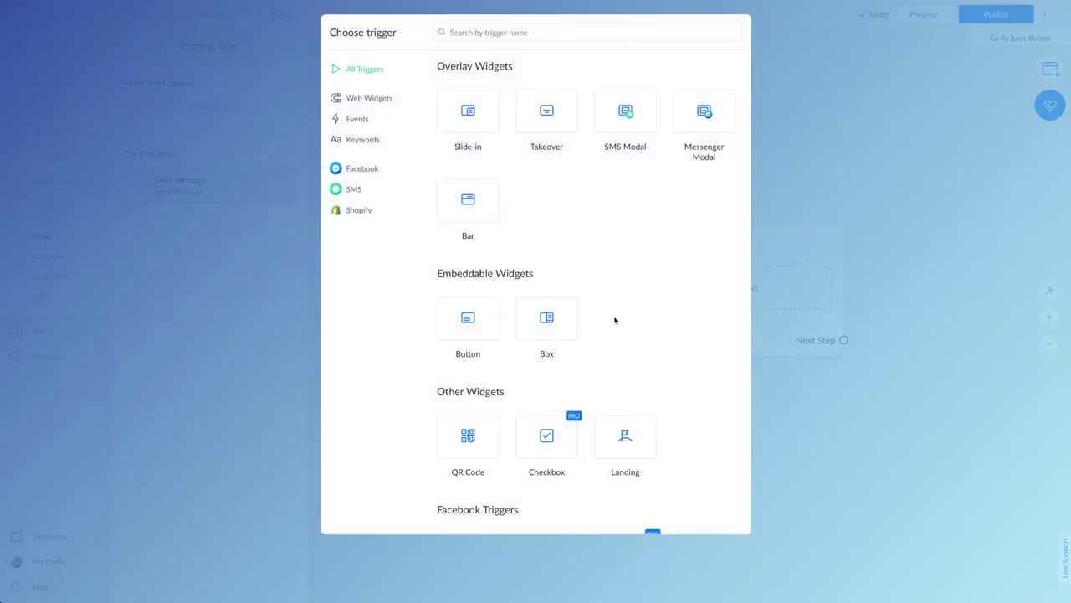
scroll(615, 321, "down", 5)
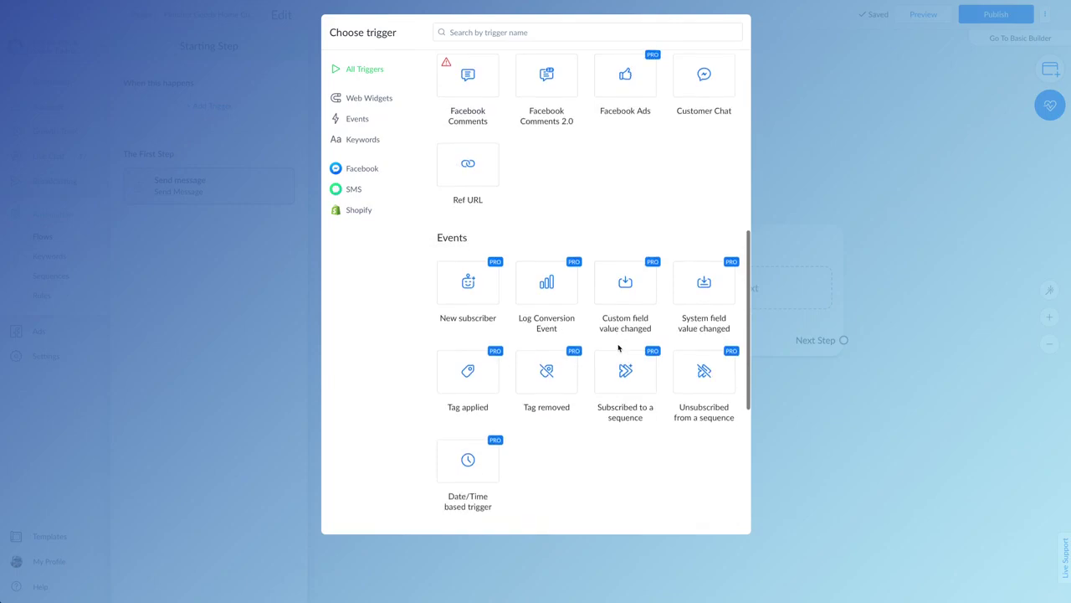
scroll(619, 347, "up", 3)
left_click(704, 218)
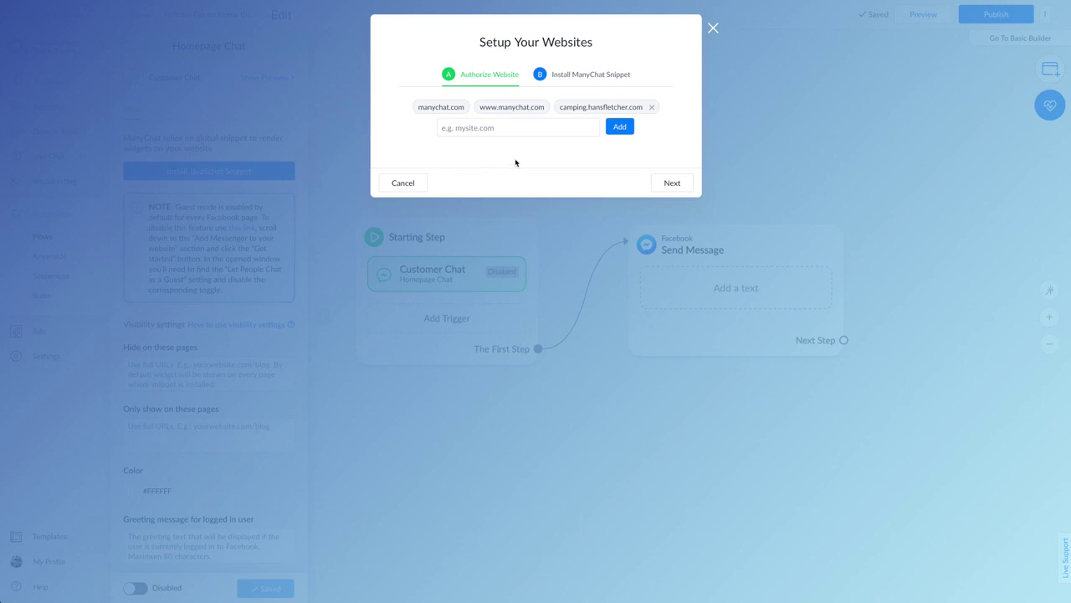
left_click(518, 127)
type("www.")
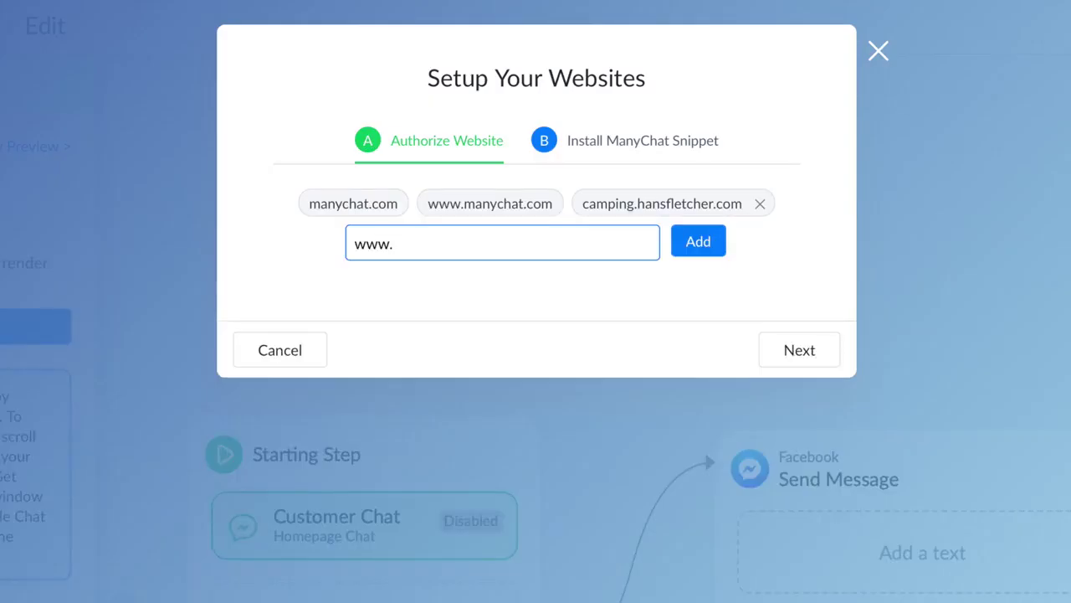
type("hansfletcher.com")
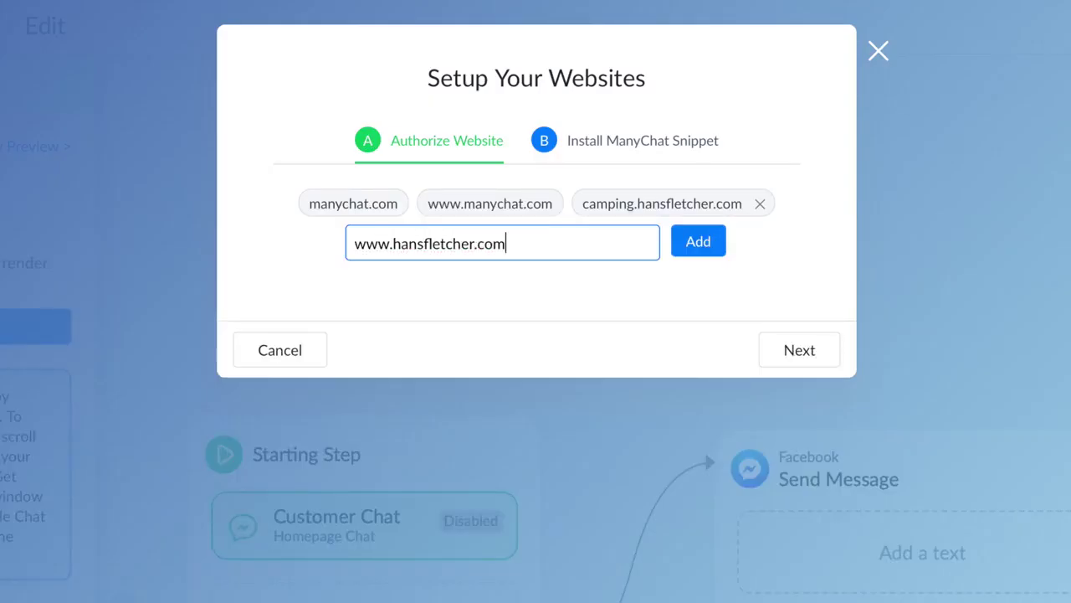
left_click(694, 245)
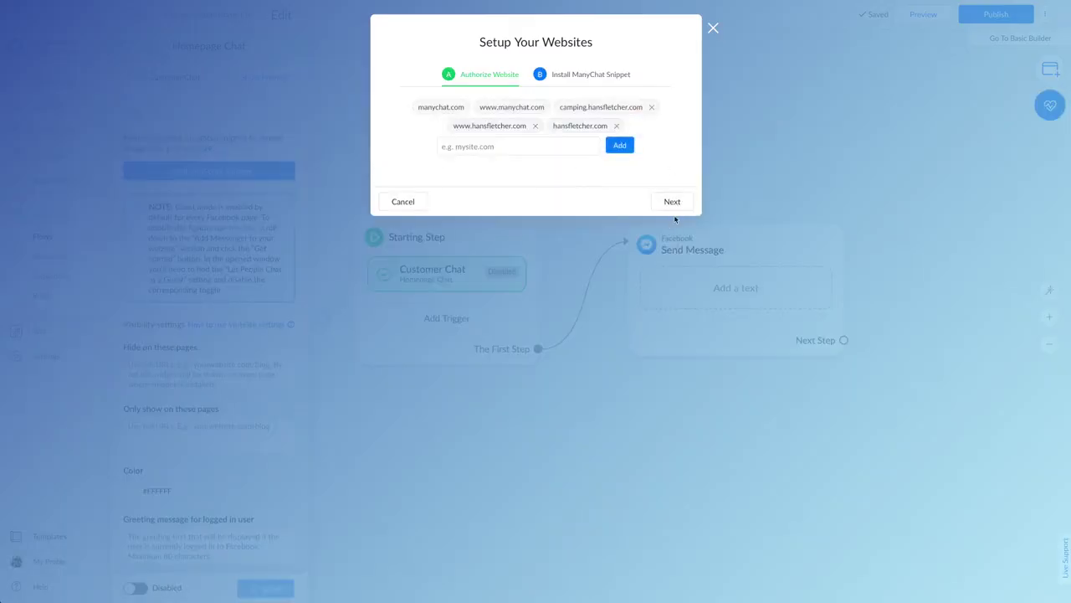
left_click(675, 203)
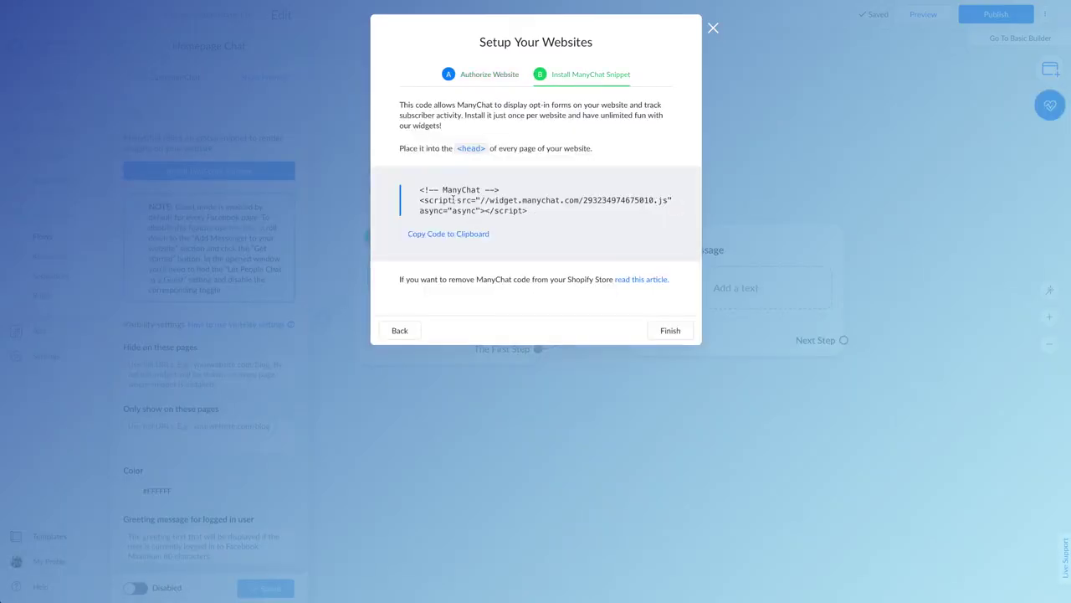
left_click(421, 190)
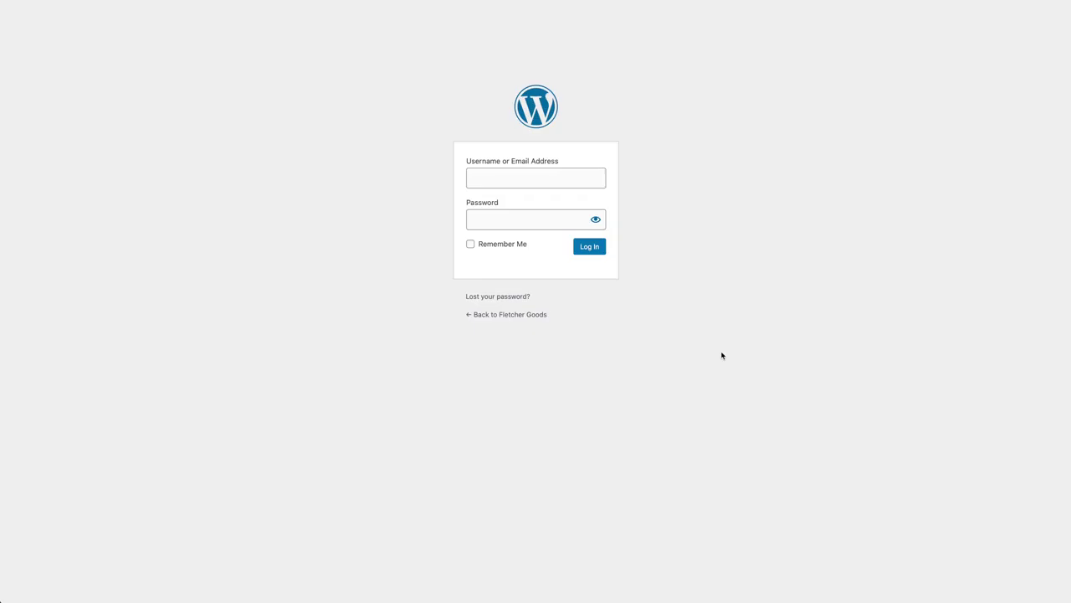
Step: Log in to the WordPress admin with the saved credentials and dismiss the updates notice
left_click(569, 179)
left_click(543, 201)
left_click(589, 248)
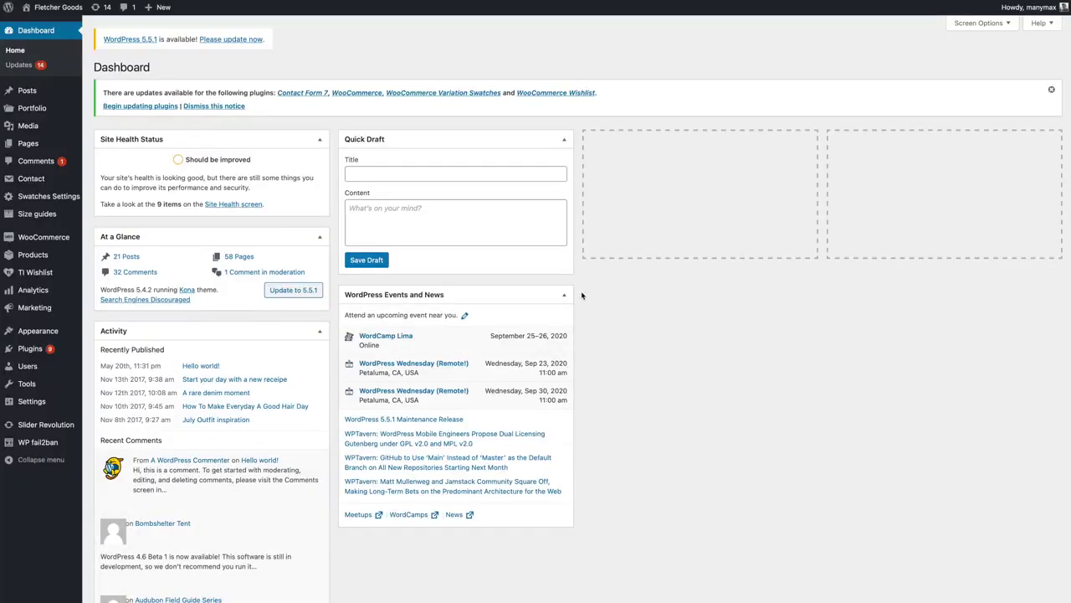
left_click(1050, 90)
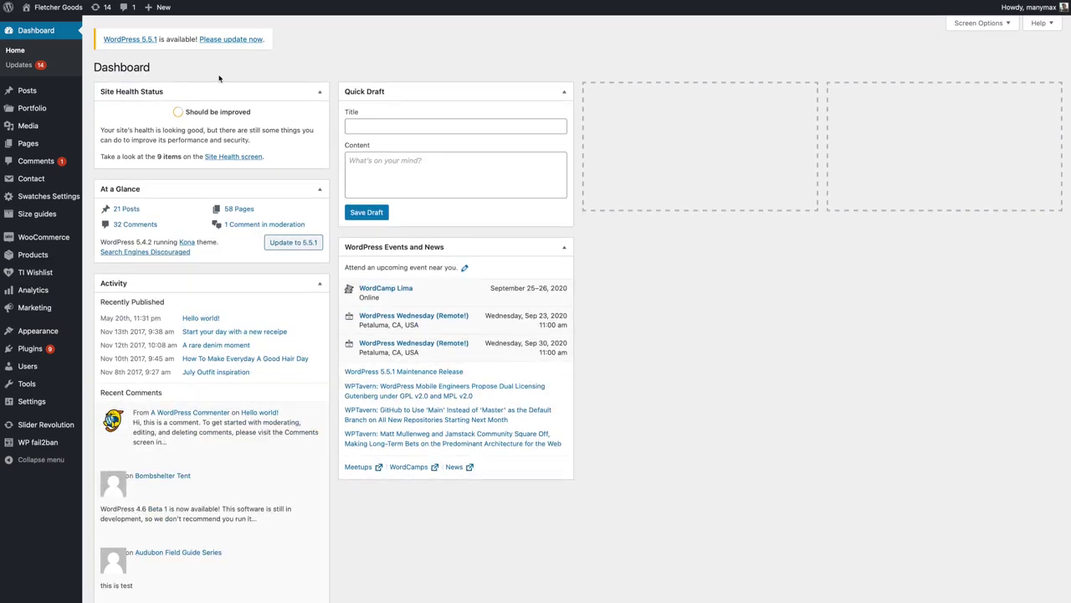
Step: Paste the ManyChat snippet into Insert Headers and Footers' Scripts in Header and save
left_click(30, 348)
scroll(220, 399, "down", 5)
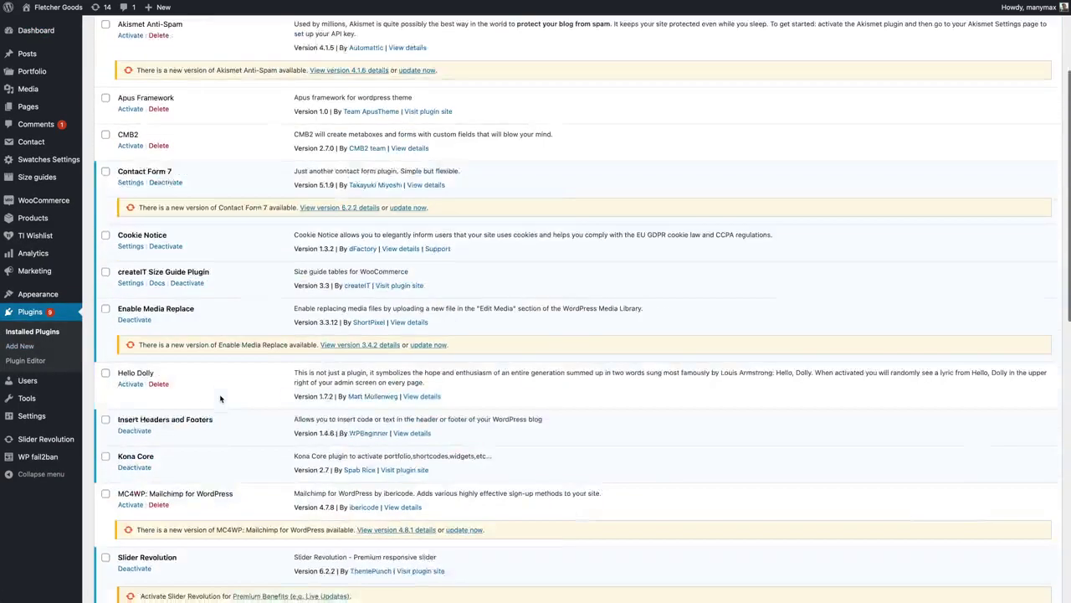
scroll(220, 399, "down", 3)
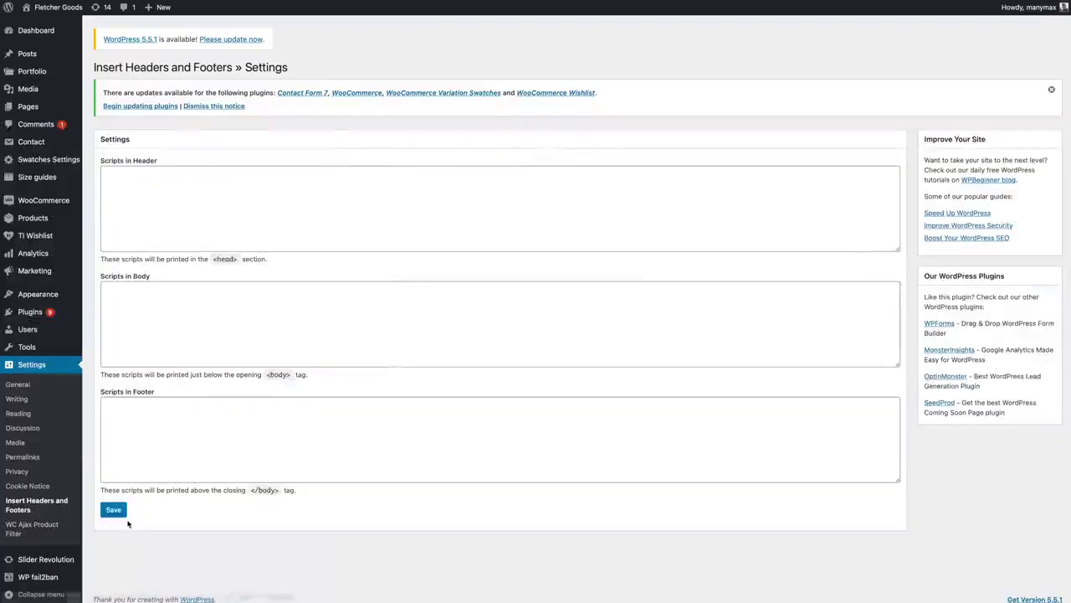
left_click(240, 208)
type("<!-- ManyChat --> <script src=\"//widget.manychat.com/293234974675010.js\" async=\"async\"></script>")
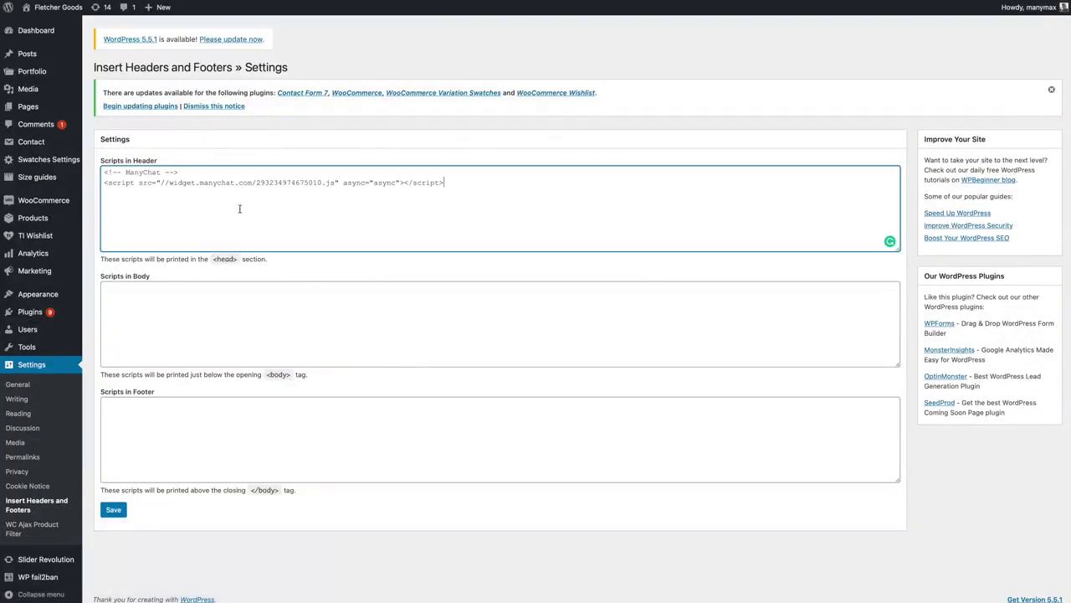
left_click(105, 511)
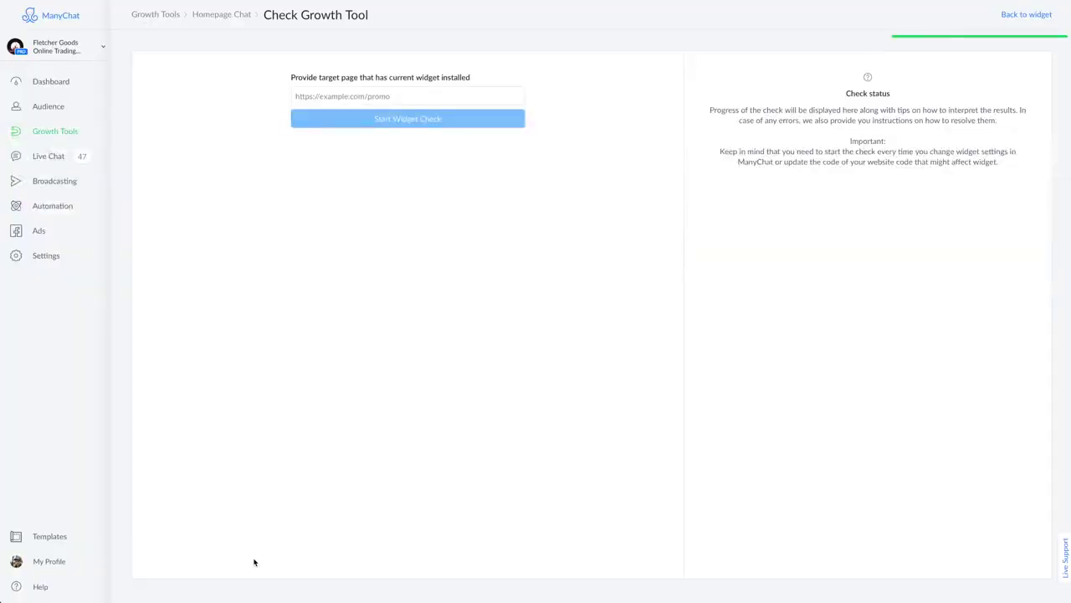
Step: Run the widget check on camping.hansfletcher.com
left_click(422, 94)
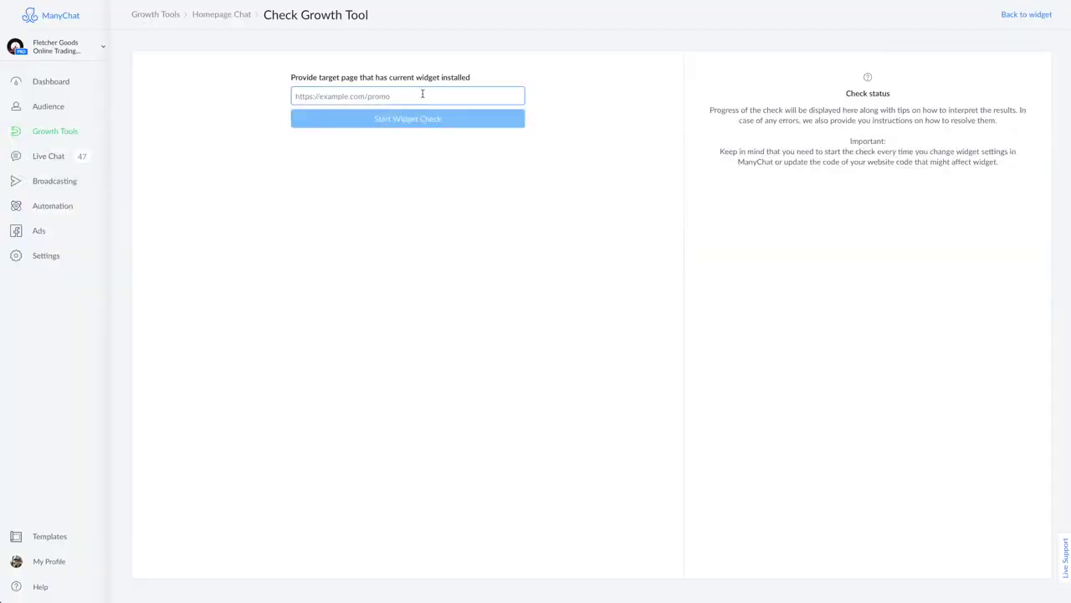
type("camping")
type(".hansf")
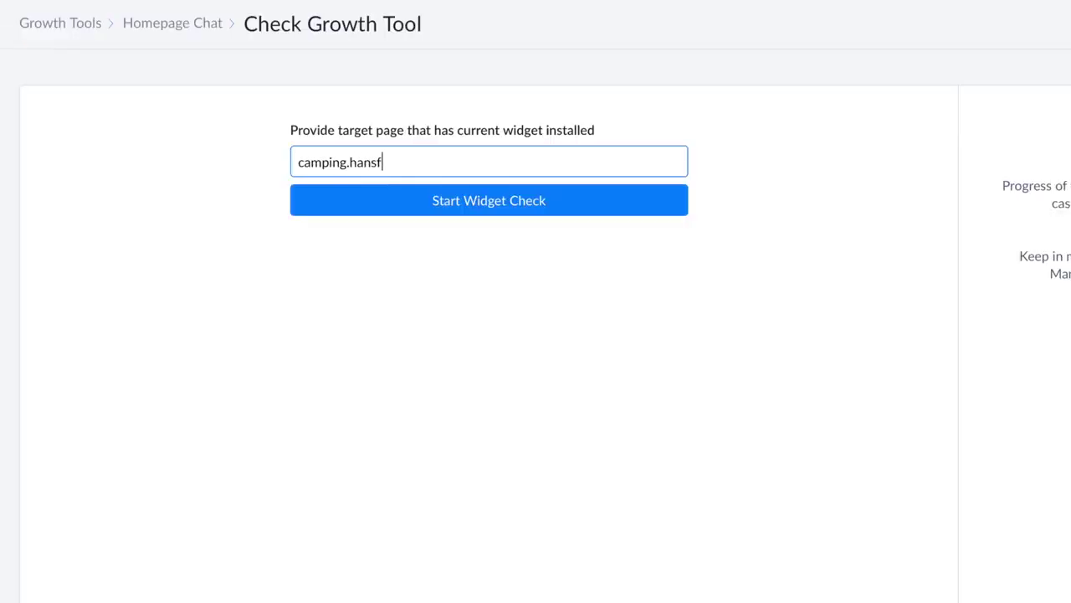
type("letcher.com")
left_click(485, 211)
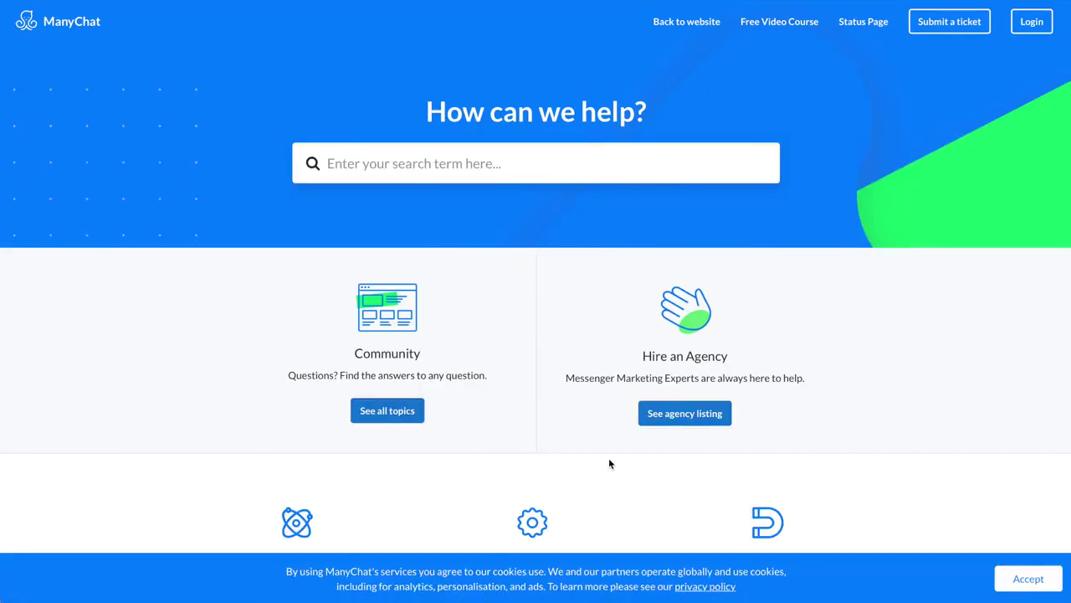
Step: Open the Getting Started help articles and scroll through them
scroll(610, 461, "down", 5)
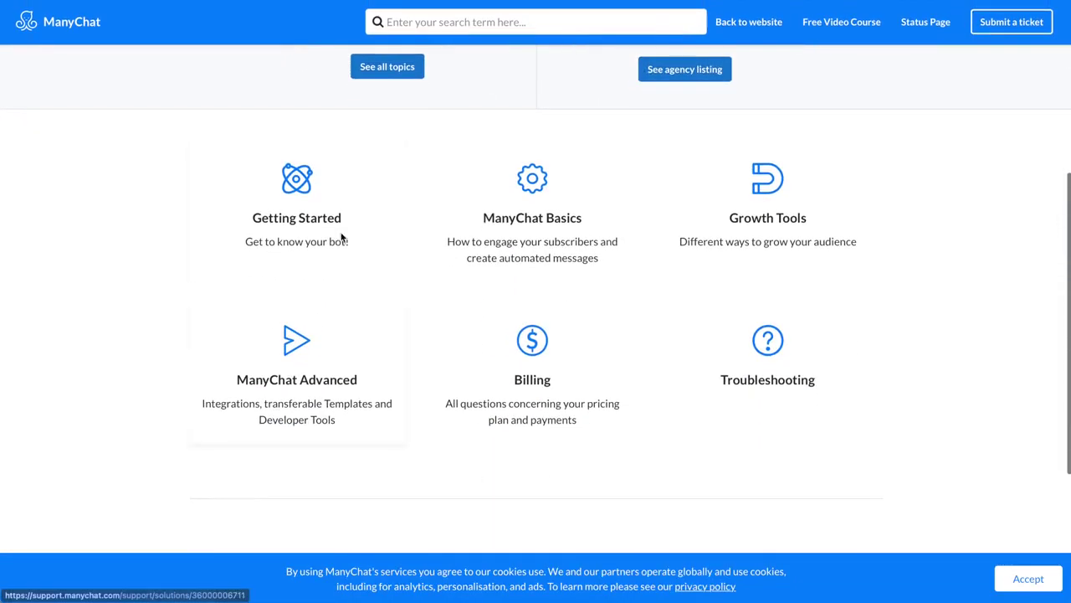
left_click(329, 200)
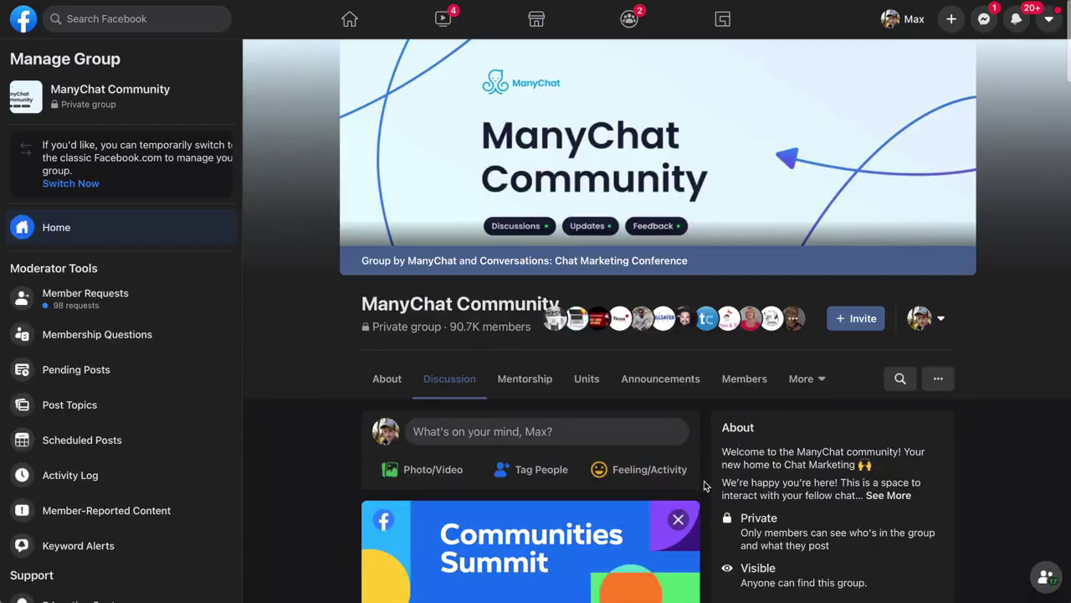
scroll(704, 484, "down", 6)
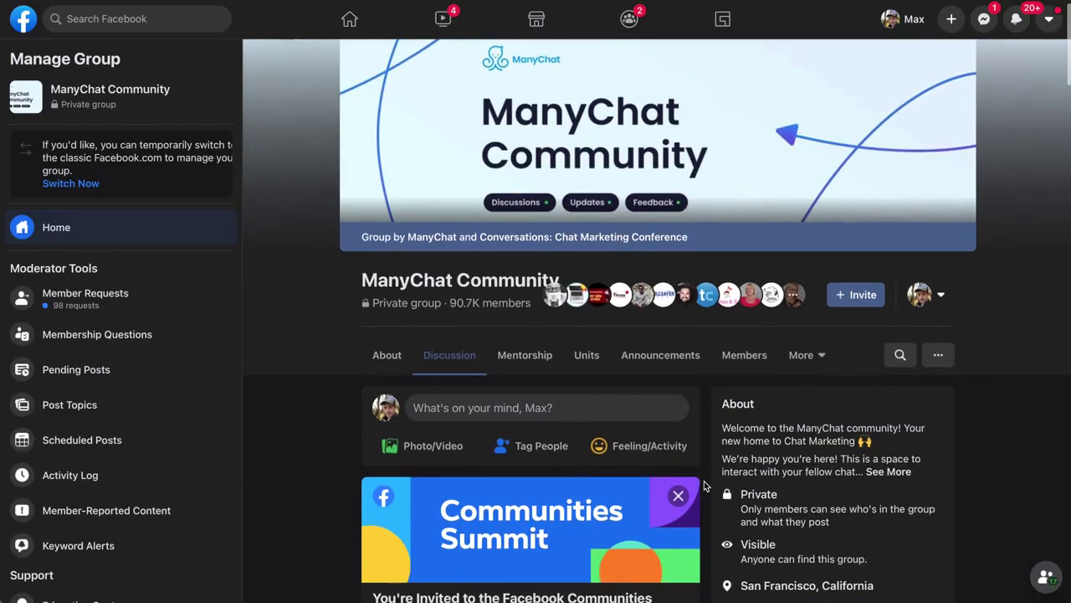
scroll(704, 485, "down", 6)
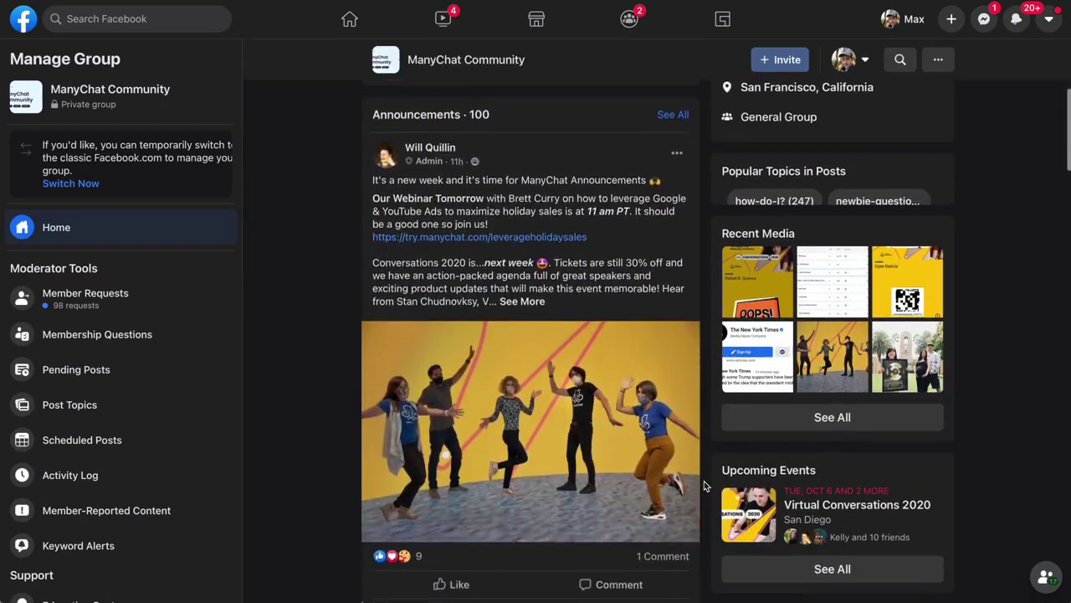
scroll(704, 483, "down", 1)
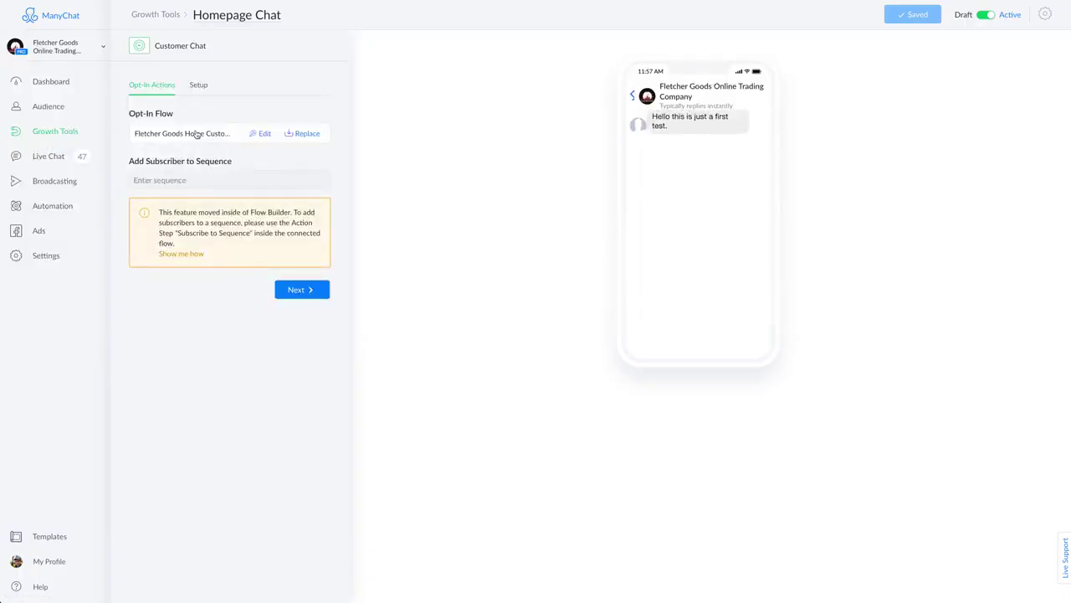
Step: Open Fletcher Goods Home Customer Chat Flow in edit mode with its Send Message step
left_click(186, 136)
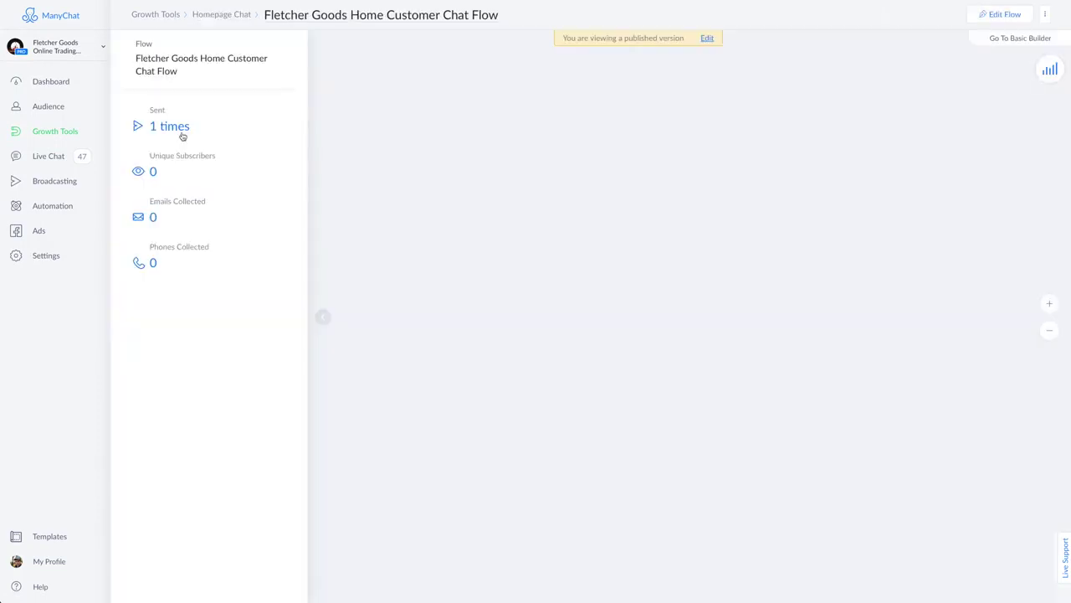
left_click(780, 353)
left_click_drag(780, 353, 763, 331)
left_click(1000, 14)
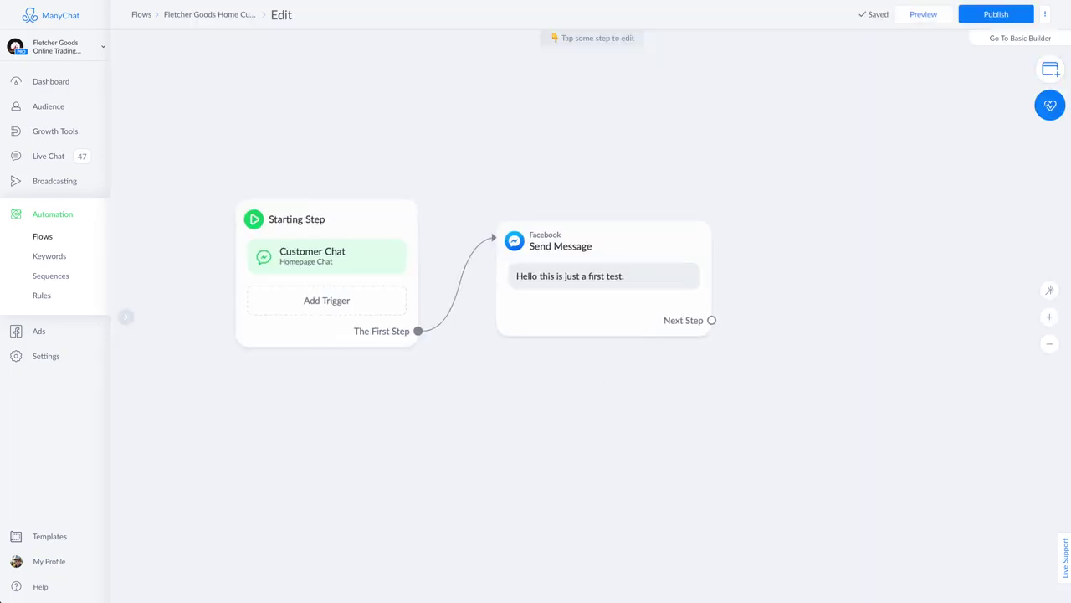
left_click(601, 298)
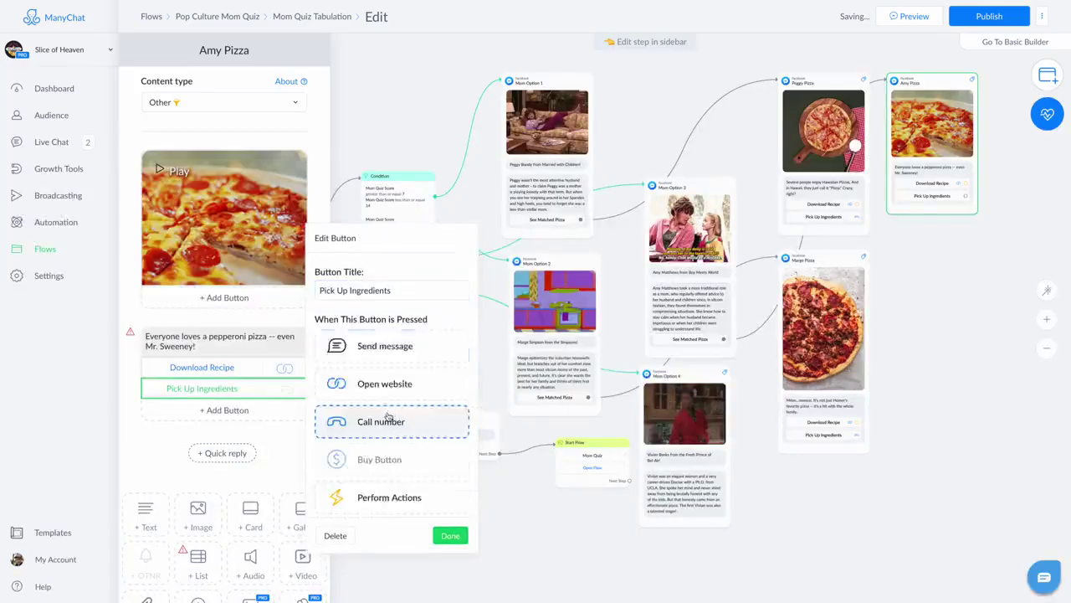
Step: Set the Pick Up Ingredients button to Call number with the given phone number
left_click(385, 416)
type("(808")
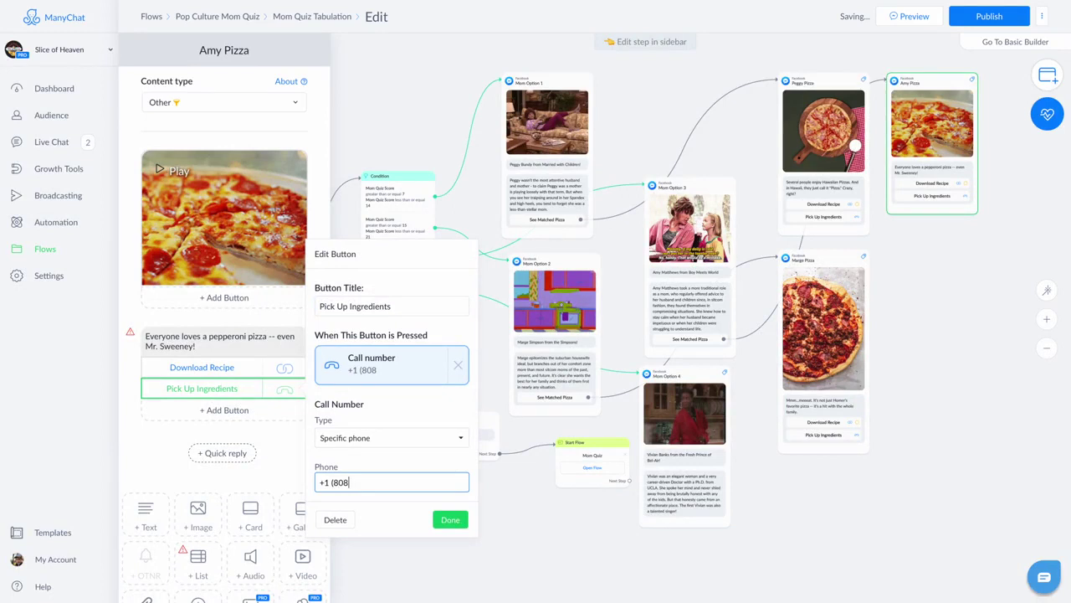
type(") 867-5309")
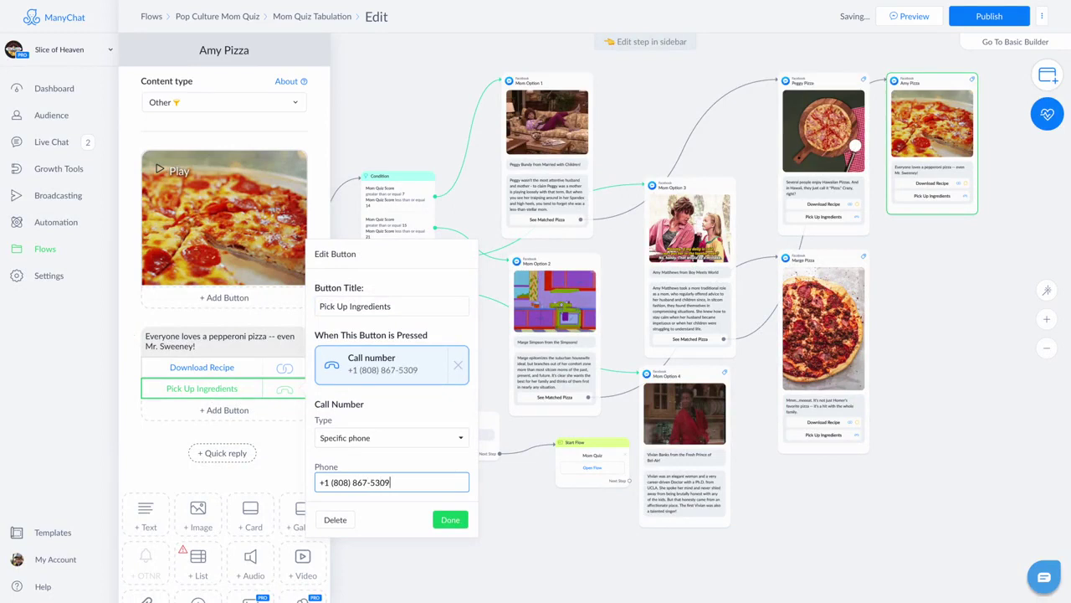
left_click(451, 520)
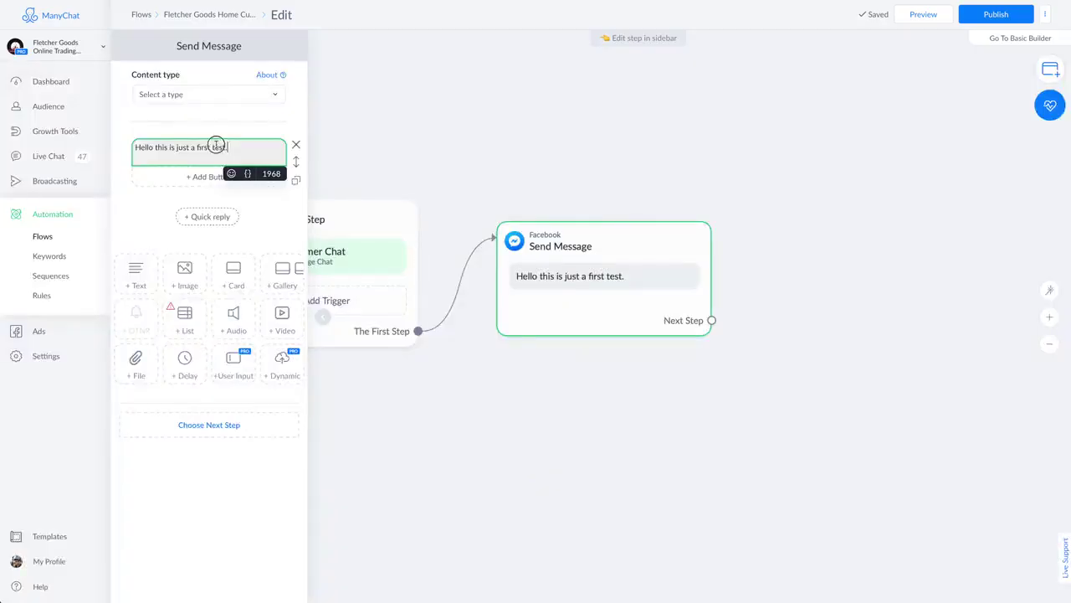
Step: Add Insider Newsletter, Hours & Address and Talk to a Human buttons, then type the Fletcher Goods welcome text
left_click_drag(216, 145, 131, 143)
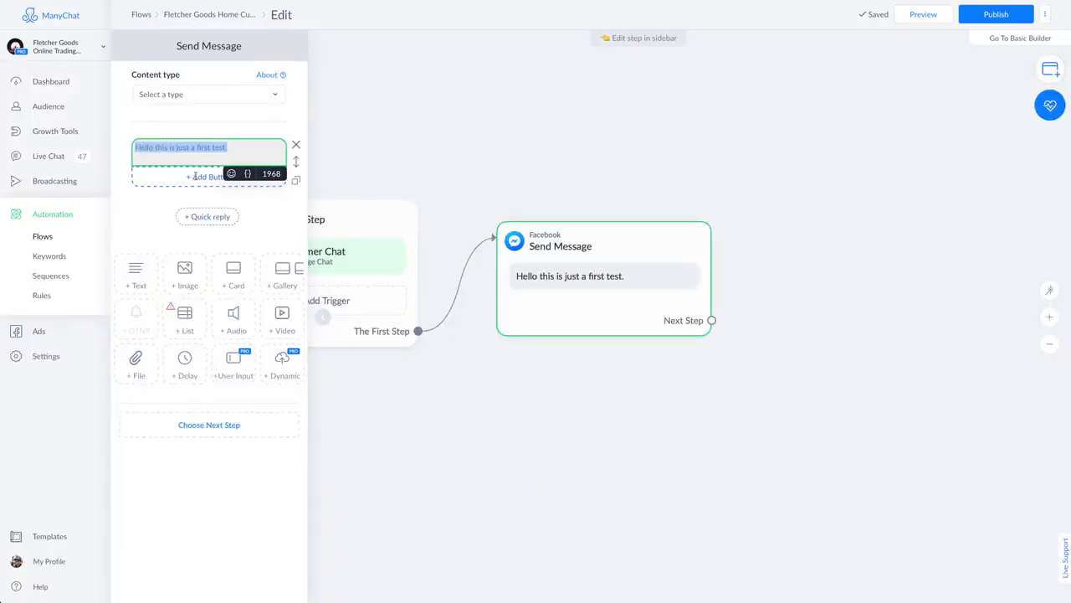
left_click(199, 177)
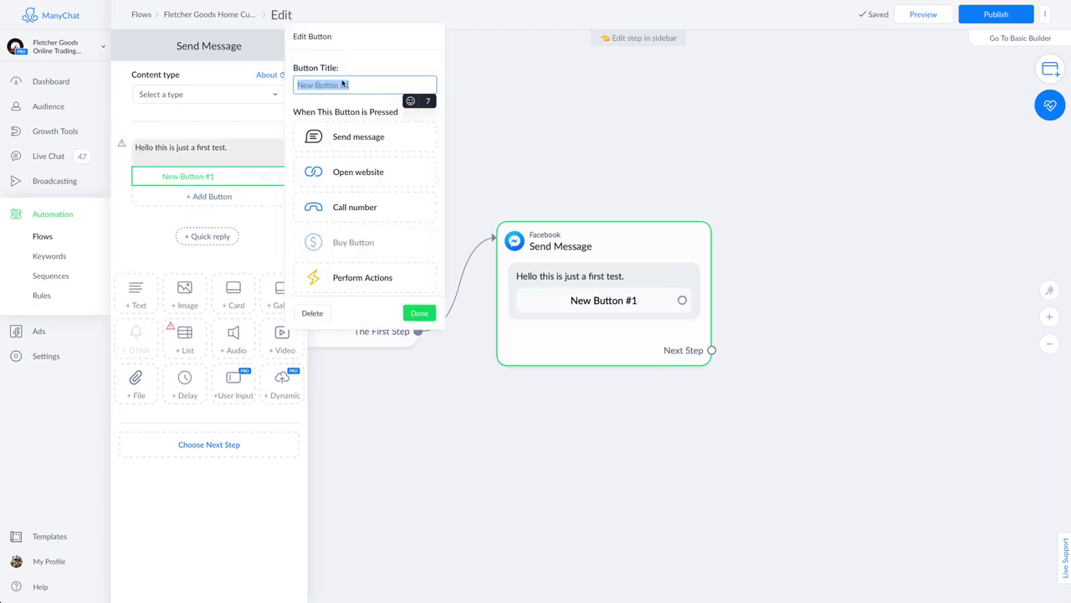
type("Insider Newsletter")
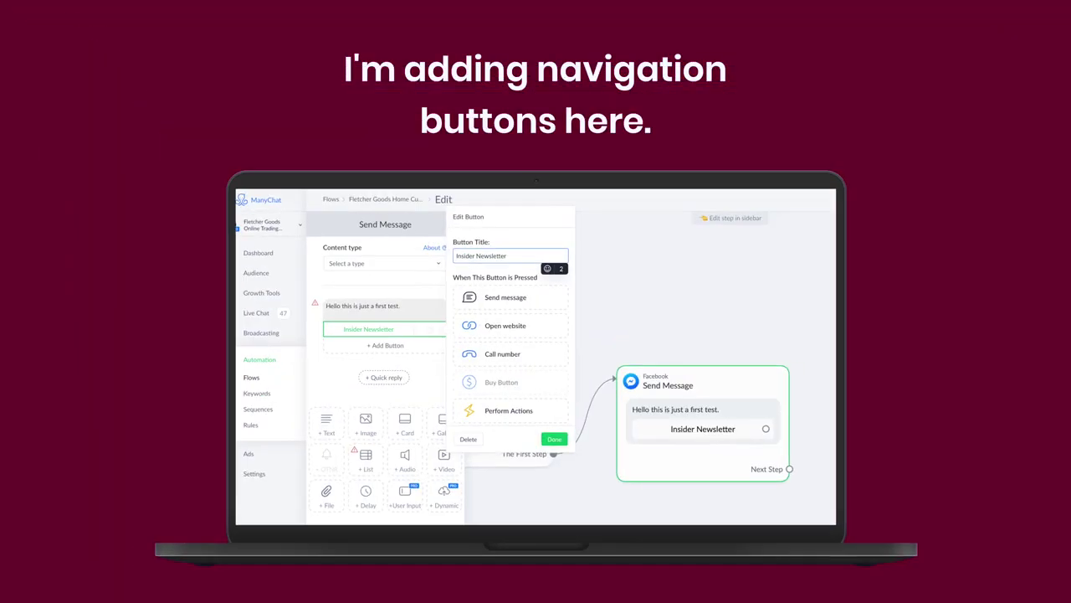
left_click(378, 345)
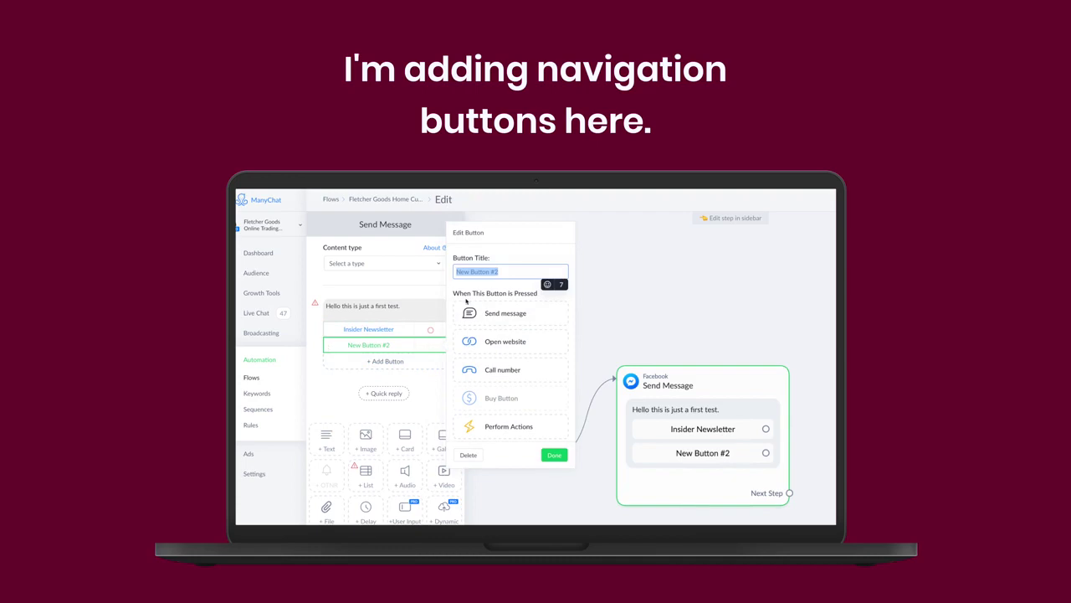
type("Hours & Address")
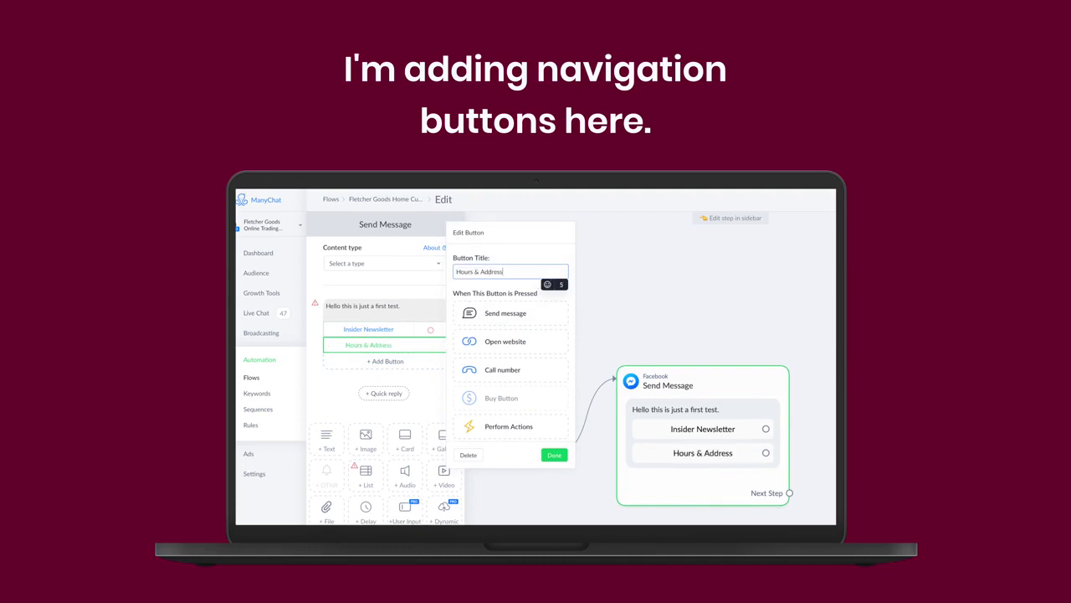
left_click(384, 365)
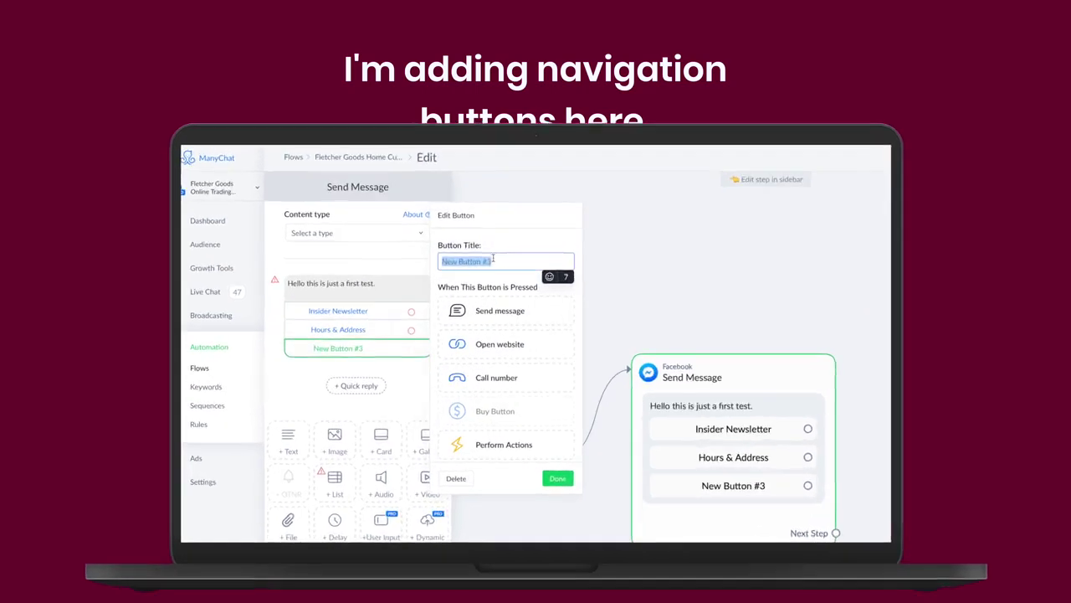
type("Talk to a Human")
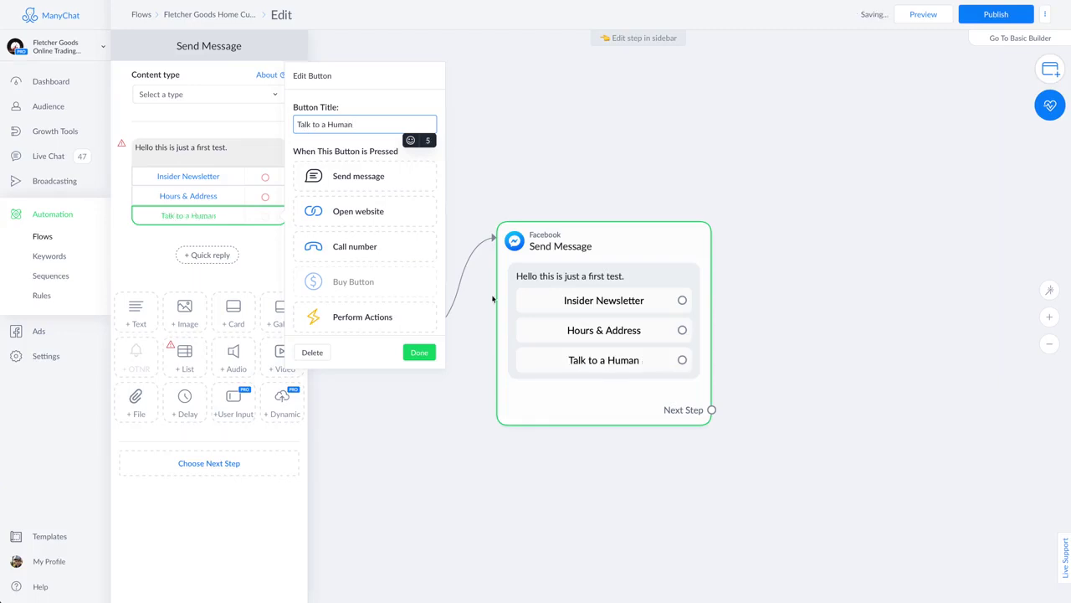
left_click(421, 355)
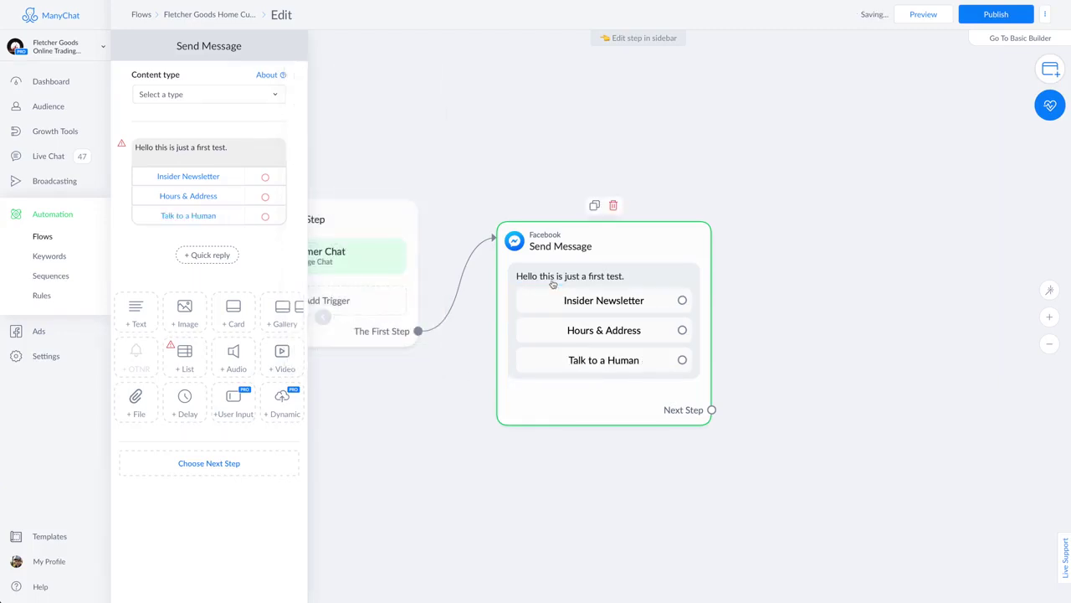
triple_click(205, 149)
type("Welcome to Fletcher Goods. We've been getting butts off of chairs and into the")
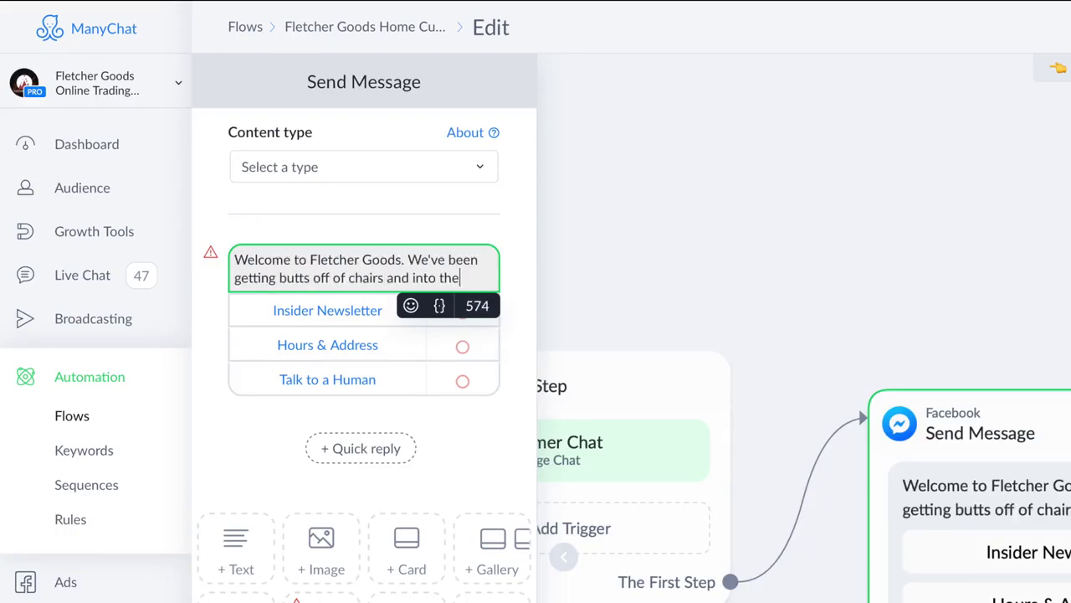
type(" wilderness since 1991. How can we help you today?")
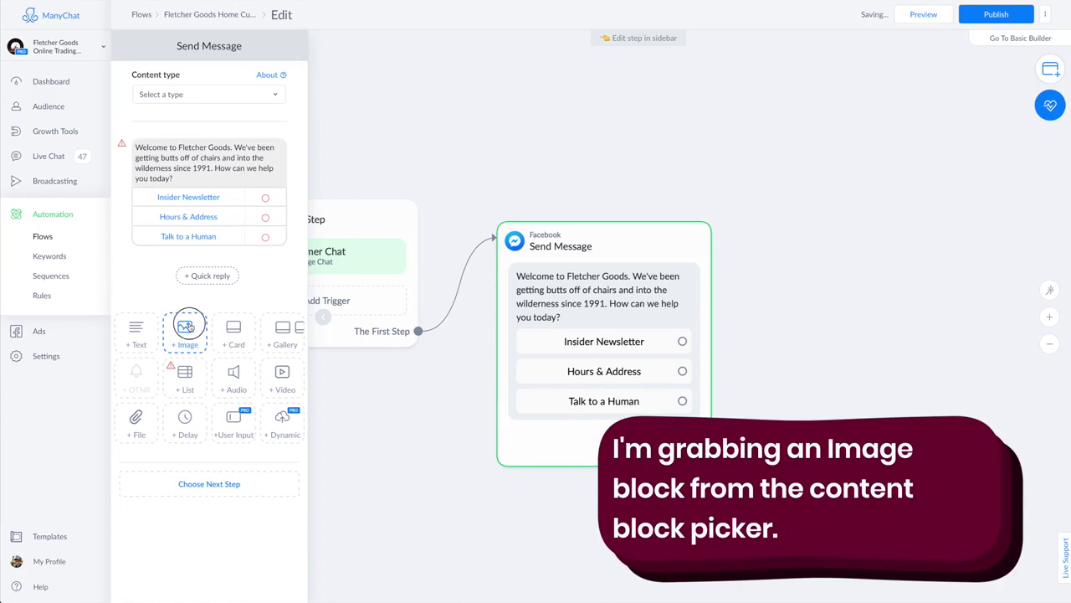
Step: Place the logo image block above the welcome text and rename the step 'Intro Message'
left_click_drag(185, 328, 214, 170)
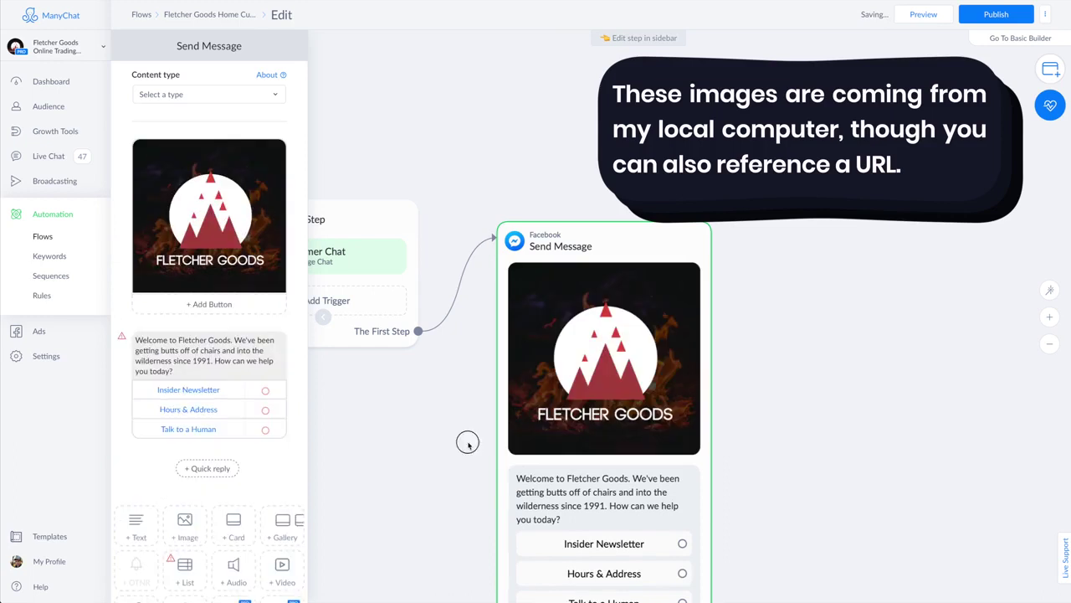
left_click_drag(456, 374, 463, 266)
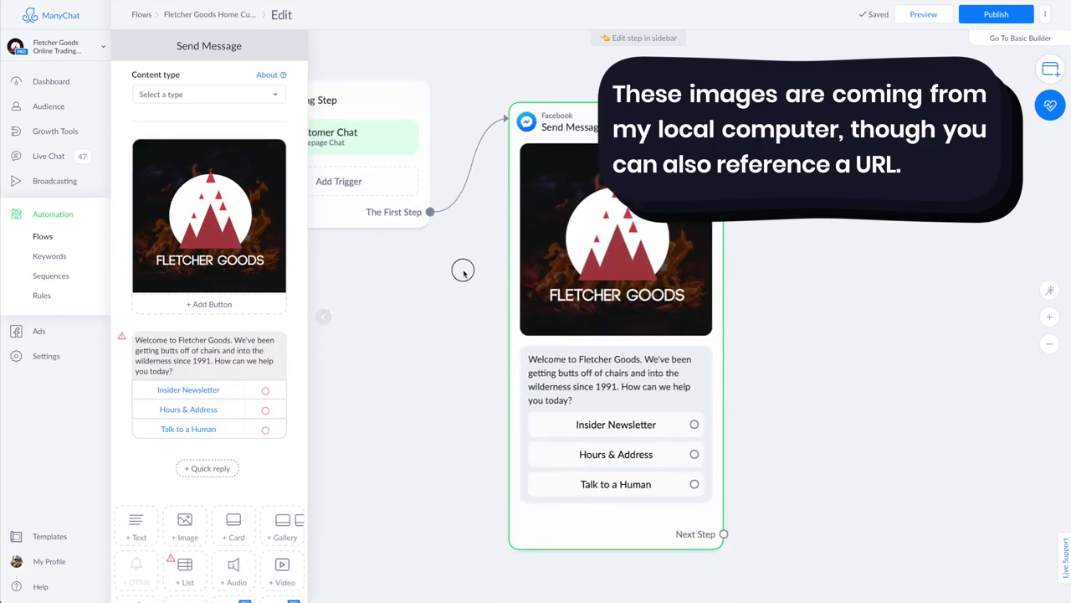
left_click(209, 48)
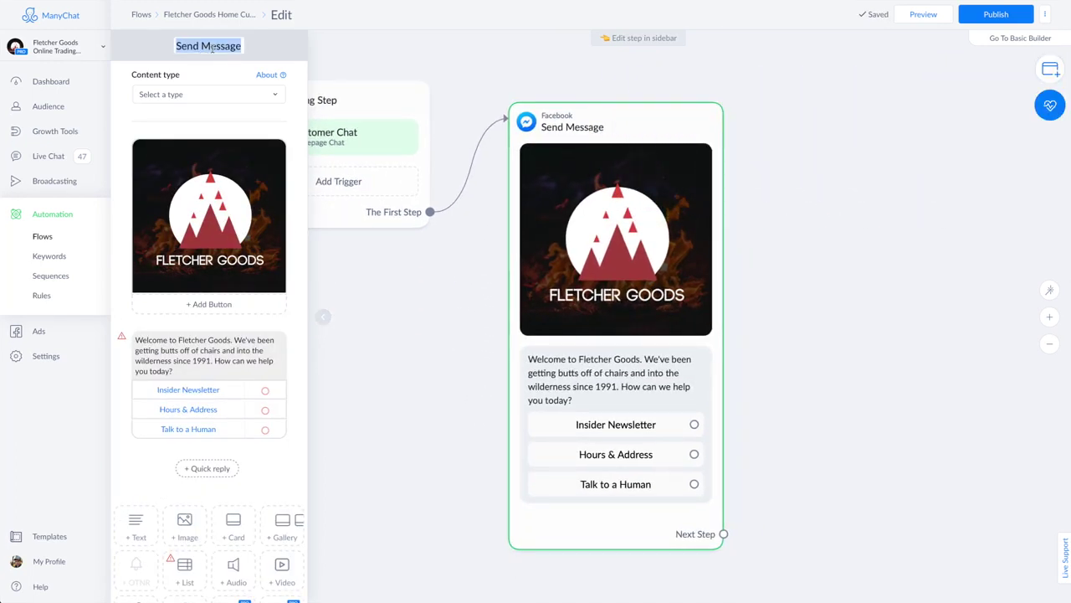
type("Intro Message")
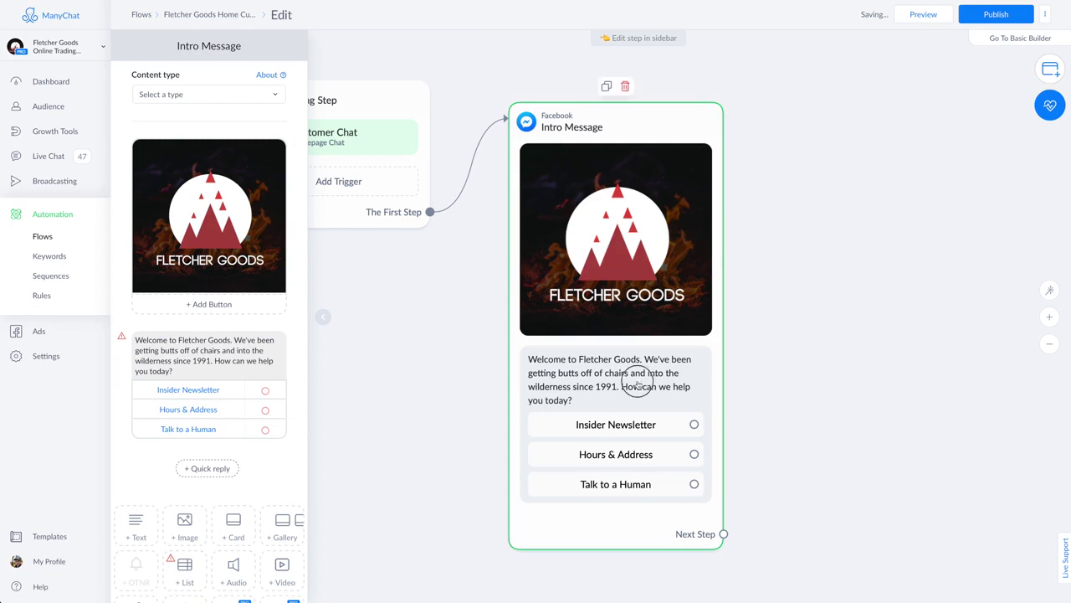
Step: Bring the step's reply buttons into view and start a link from Insider Newsletter
left_click_drag(633, 379, 593, 369)
left_click_drag(826, 352, 749, 351)
scroll(748, 351, "down", 3)
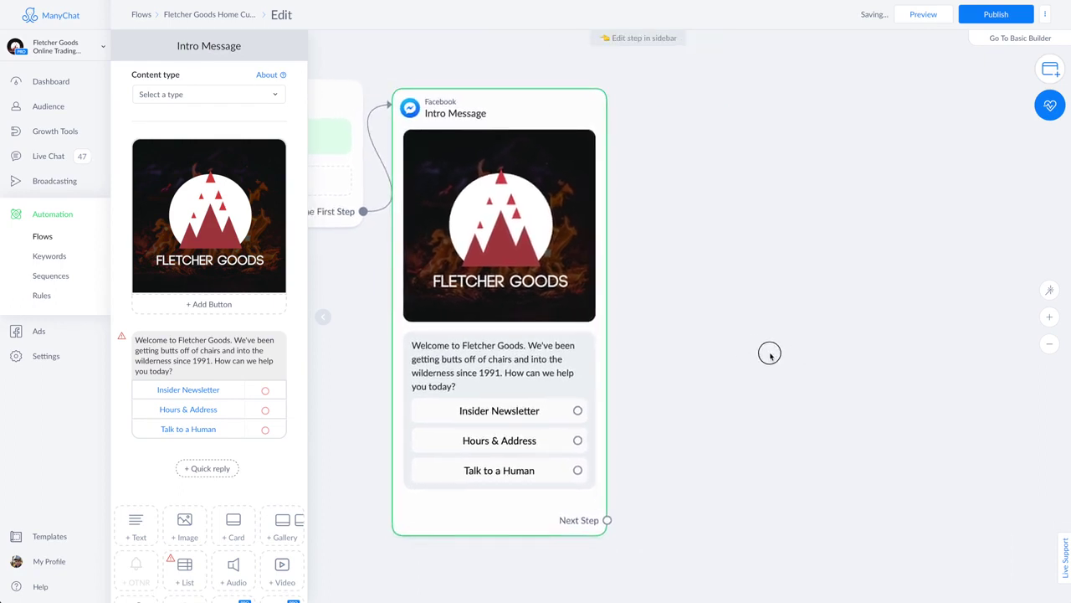
mouse_move(712, 352)
left_mouse_down()
mouse_move(748, 342)
mouse_move(729, 342)
left_mouse_up()
left_click(666, 397)
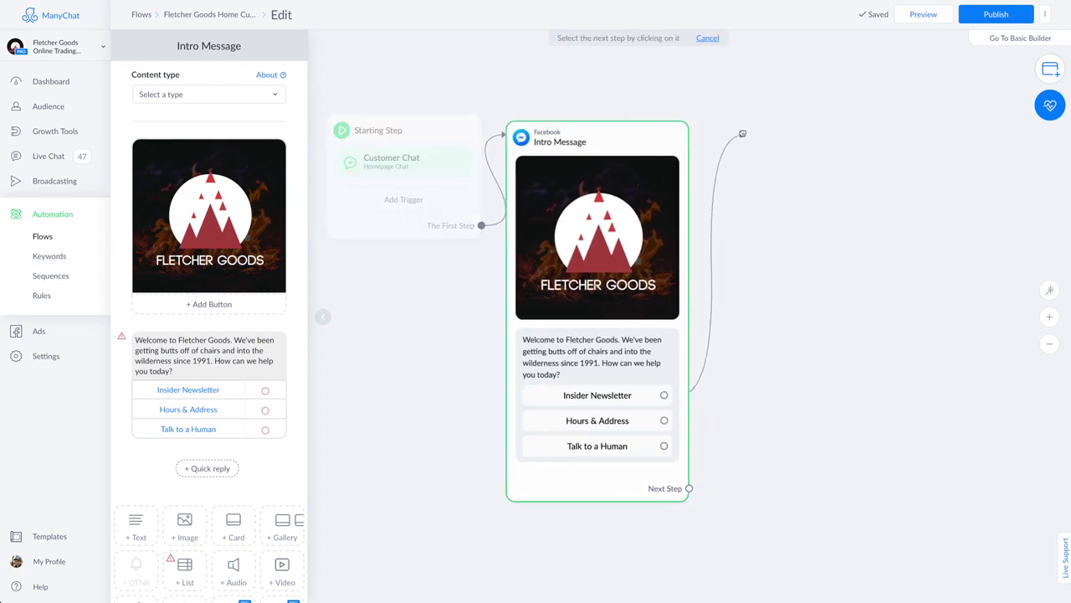
Step: Create a message after Insider Newsletter with the pasted newsletter description and an Email Signup button
left_click(768, 141)
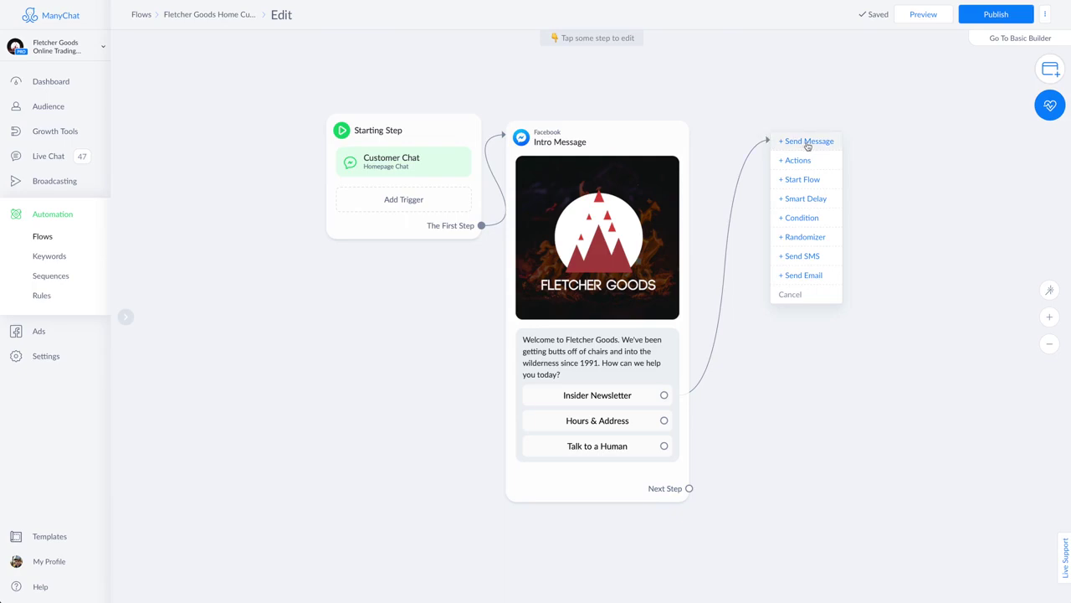
left_click(807, 142)
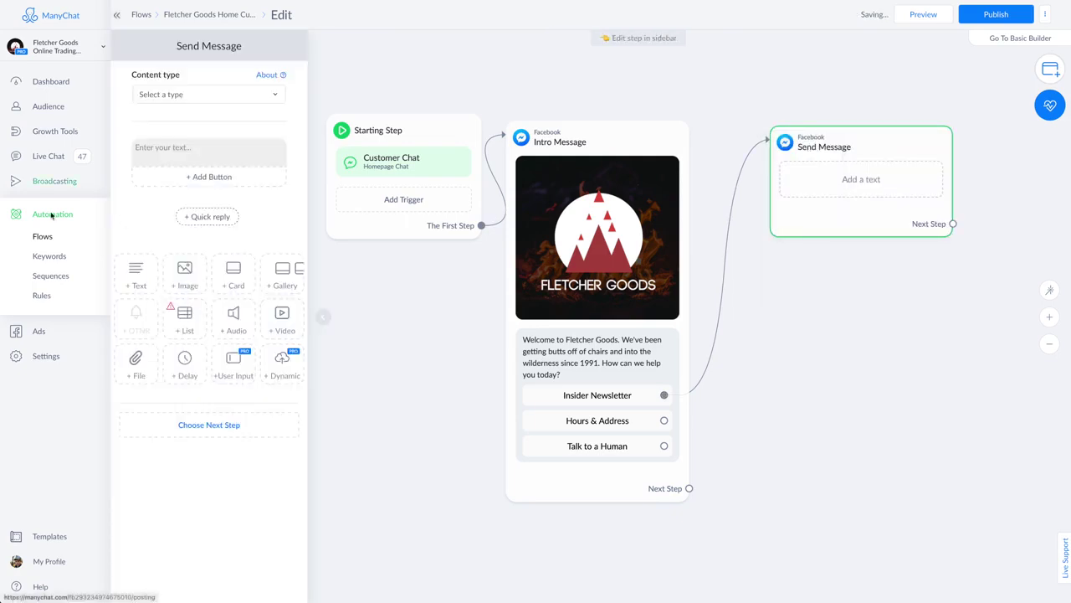
left_click(167, 149)
type("The Fletcher Insider newsletter features tips, guides, and early access to sales delivered twice monthly. Our SMS edition also delivers an exclusive coupon code redeemable every month.")
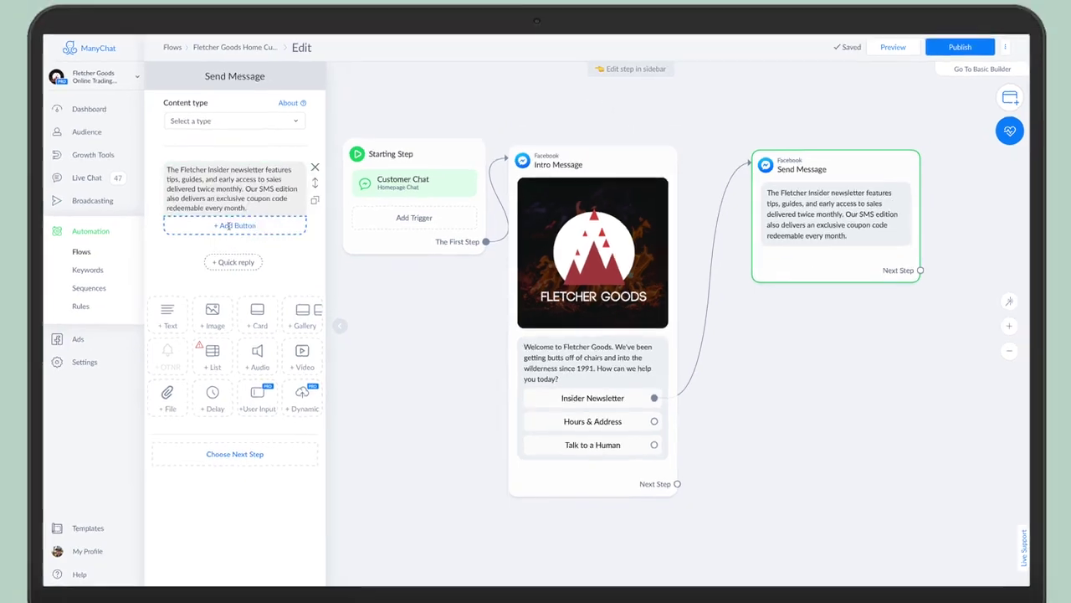
left_click(202, 208)
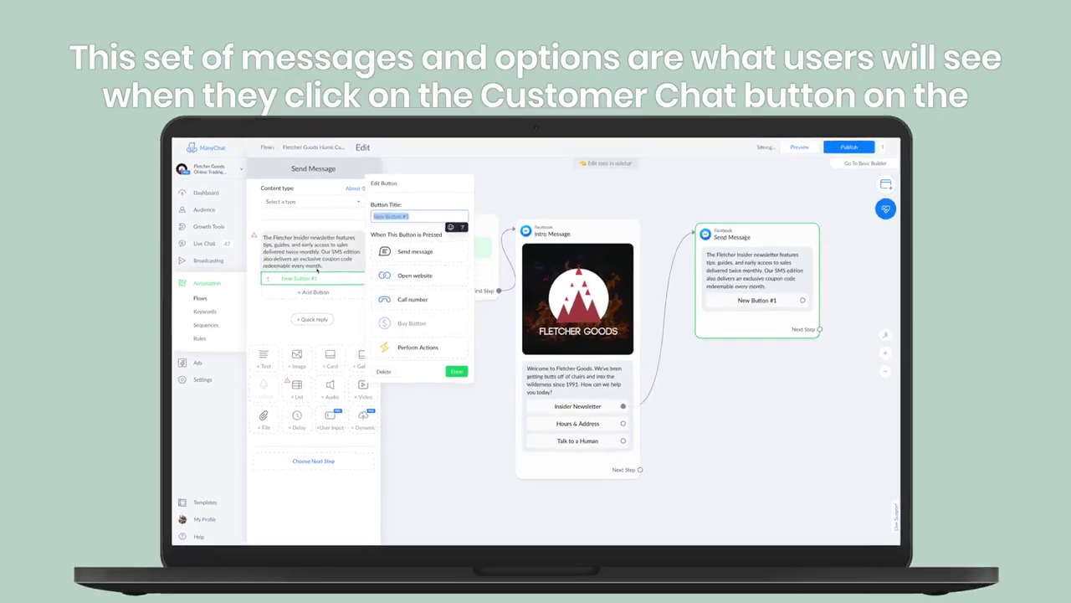
type("Email Signup")
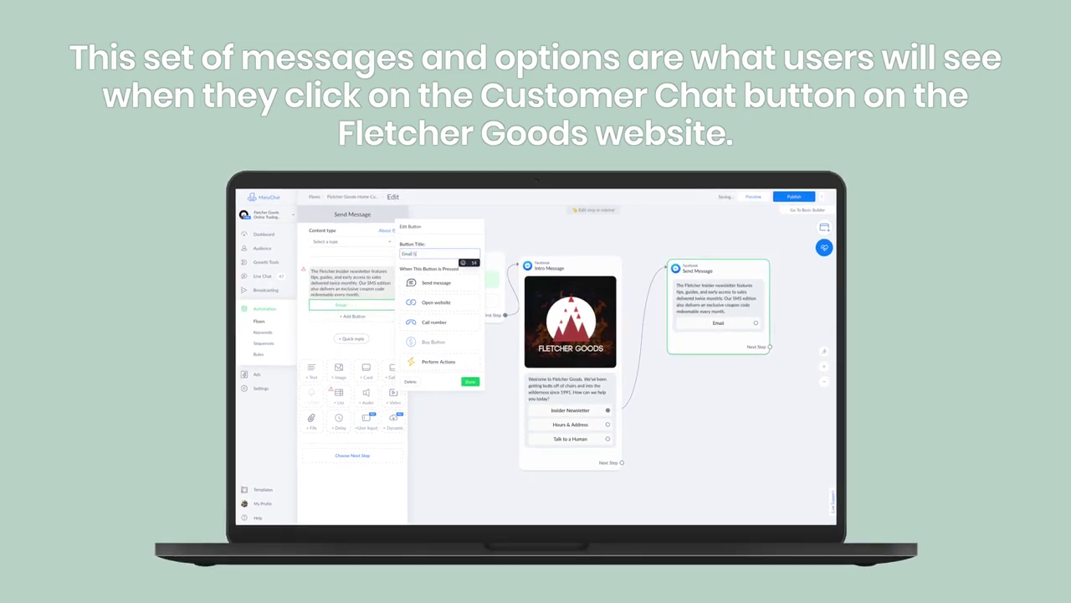
left_click(742, 345)
scroll(704, 378, "right", 2)
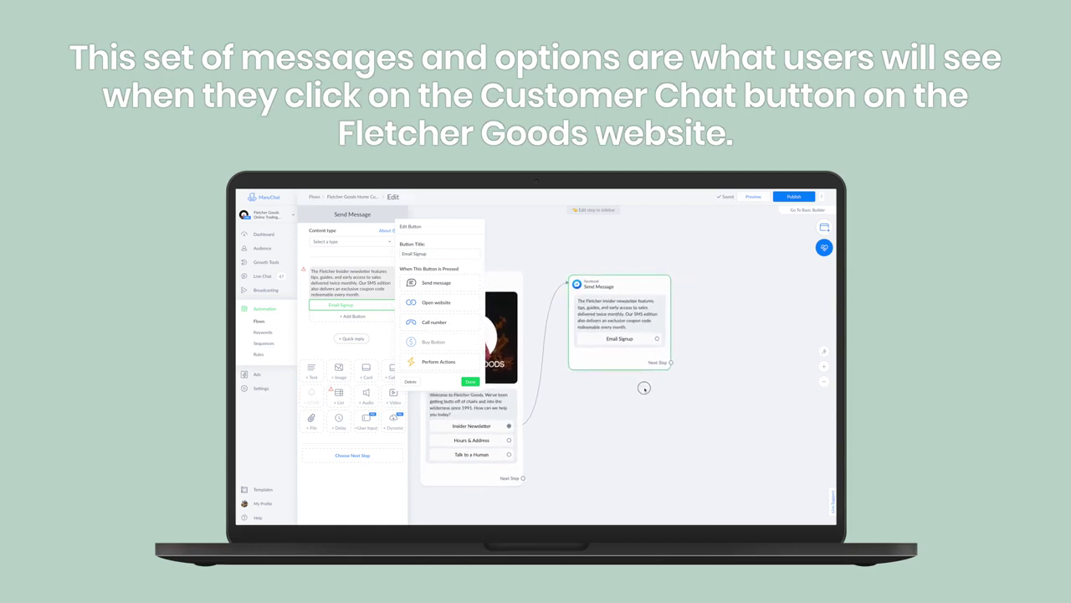
left_click(644, 388)
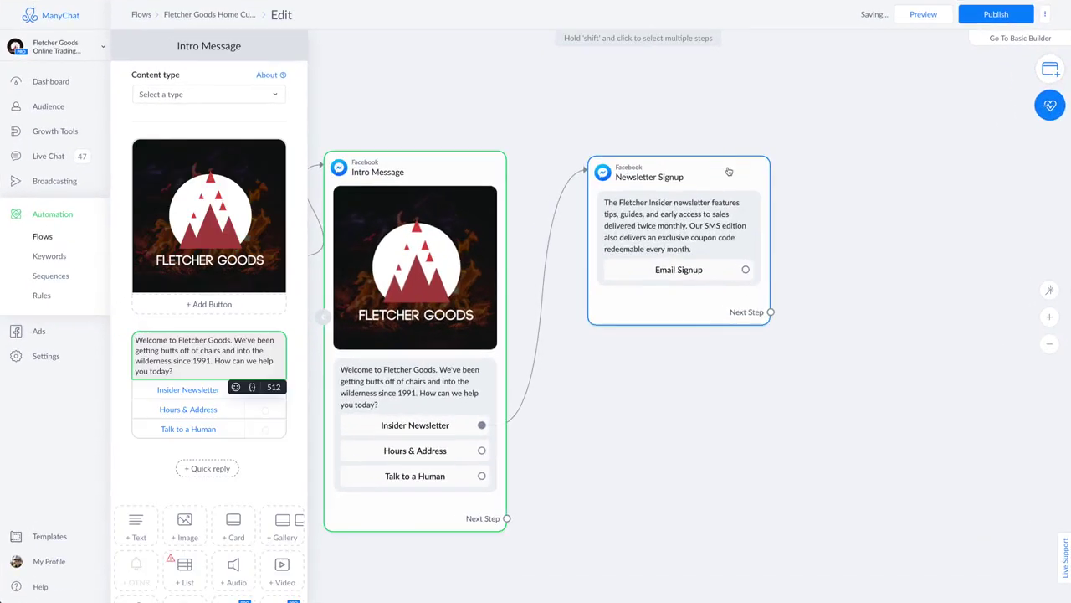
Step: Add the stock map photo to Newsletter Signup and link Email Signup to a new Send Message step
left_click_drag(644, 282, 662, 284)
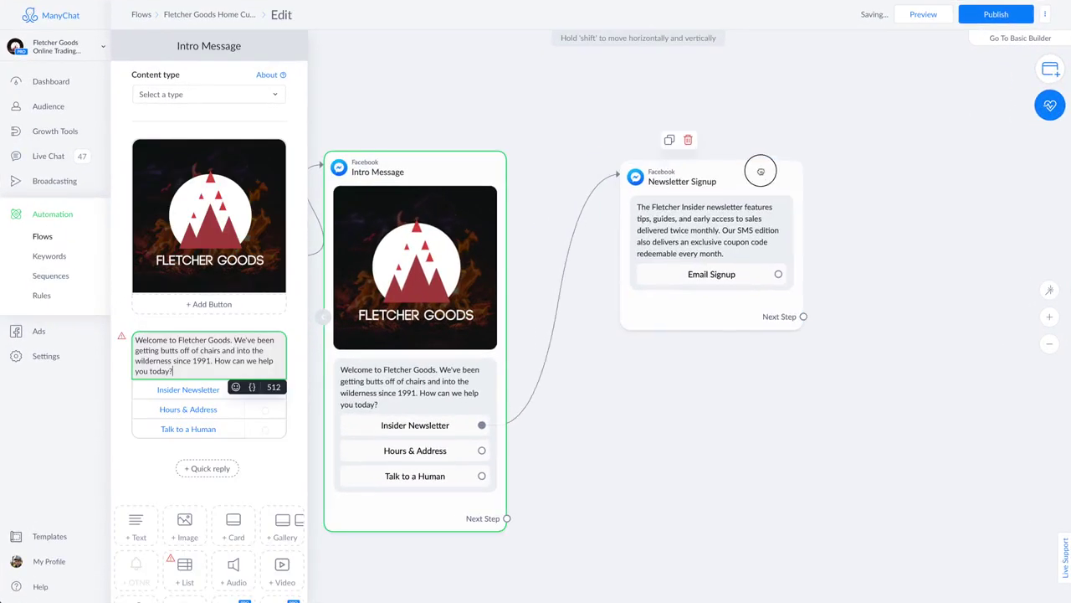
left_click(748, 179)
left_click_drag(184, 317, 190, 197)
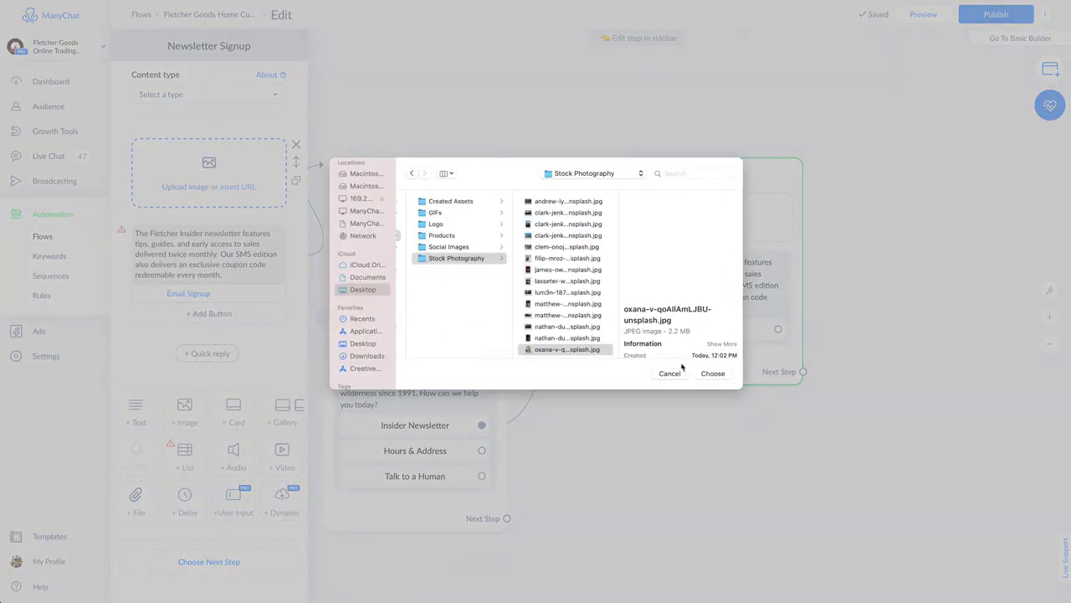
left_click(712, 374)
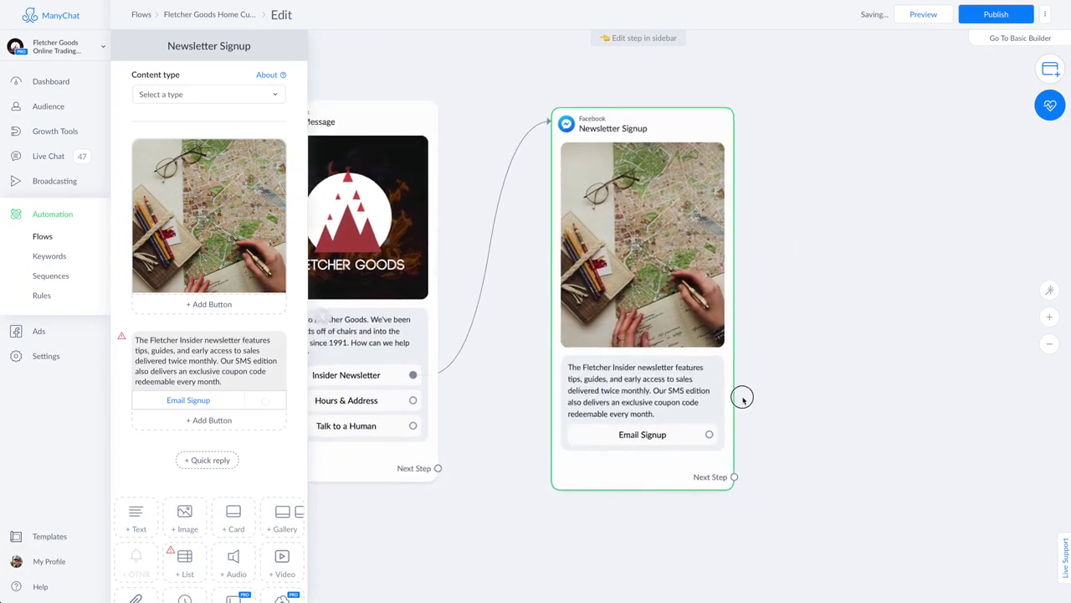
left_click_drag(603, 451, 733, 145)
left_click(766, 145)
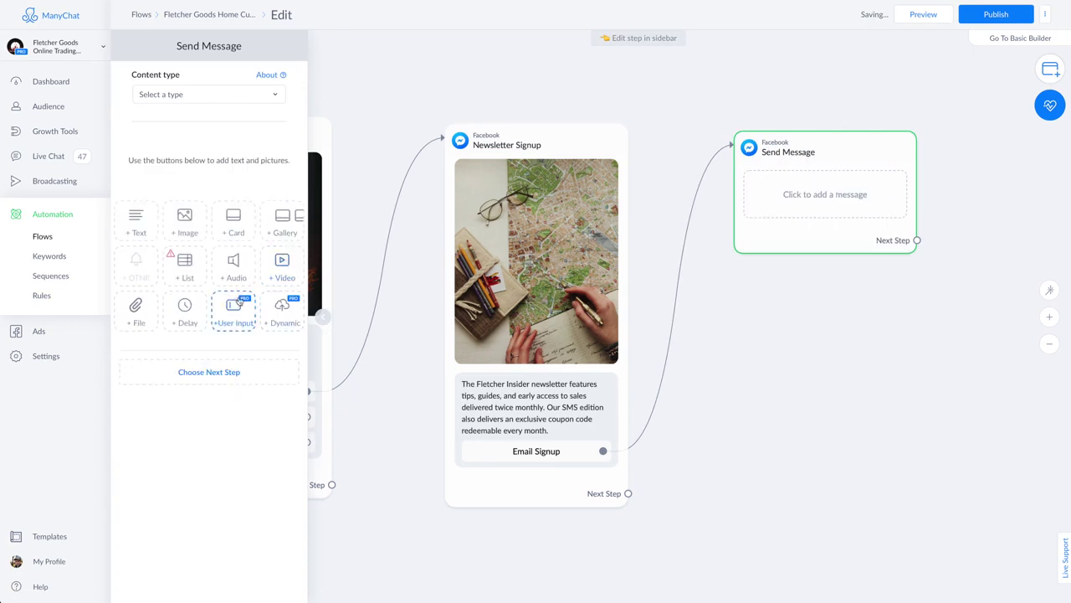
Step: Add a user input question with Reply Type Email and a Perform Actions step on reply
left_click(234, 308)
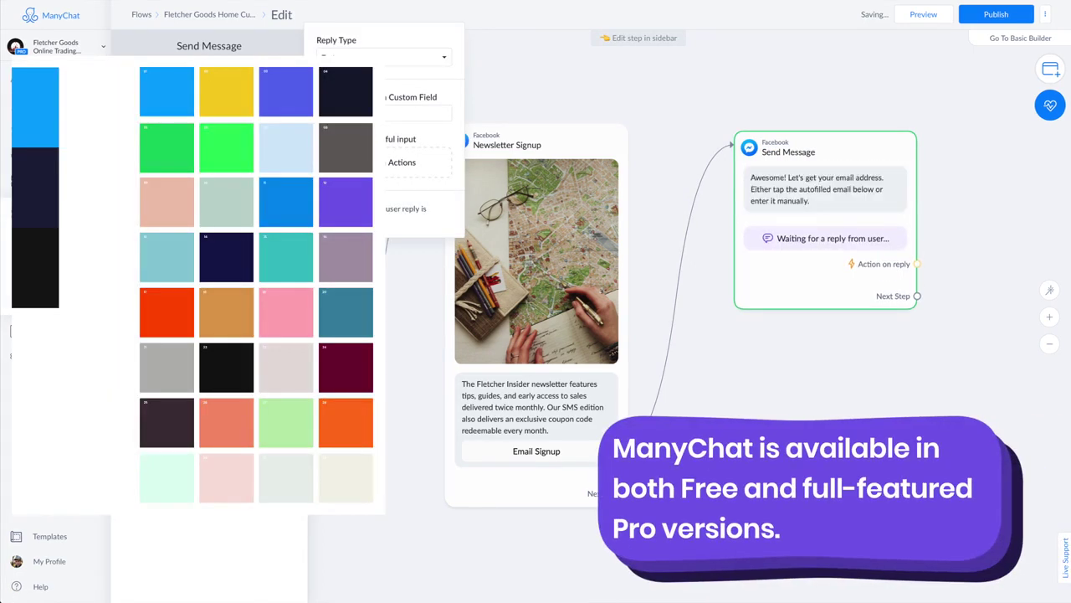
left_click(393, 56)
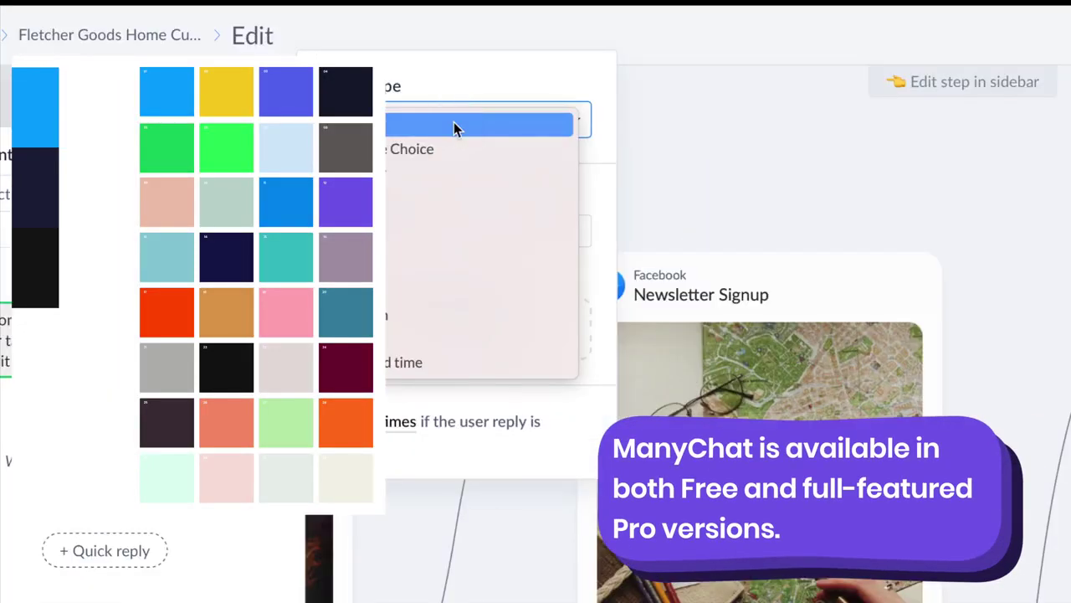
left_click(402, 193)
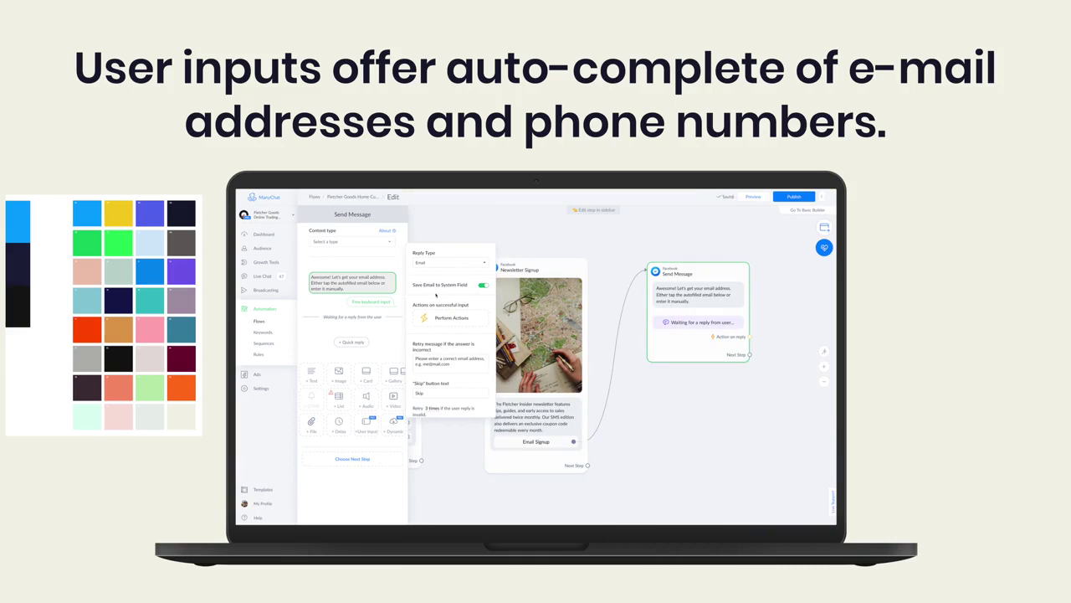
scroll(436, 295, "down", 1)
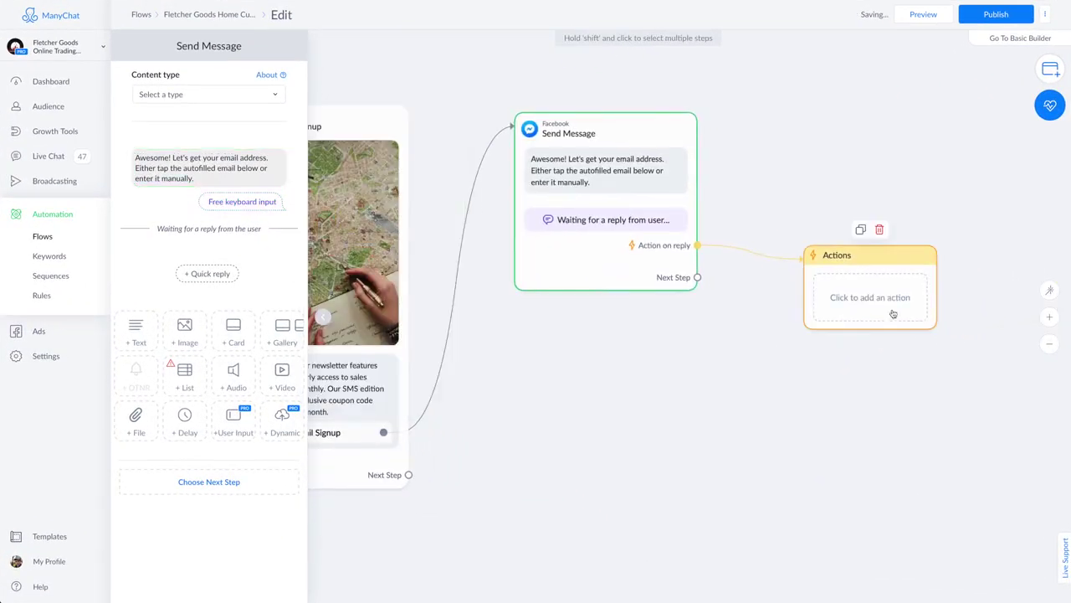
left_click(907, 310)
Step: Give the Actions step a Set Email Opt-In action and move it beside the message
left_click(234, 97)
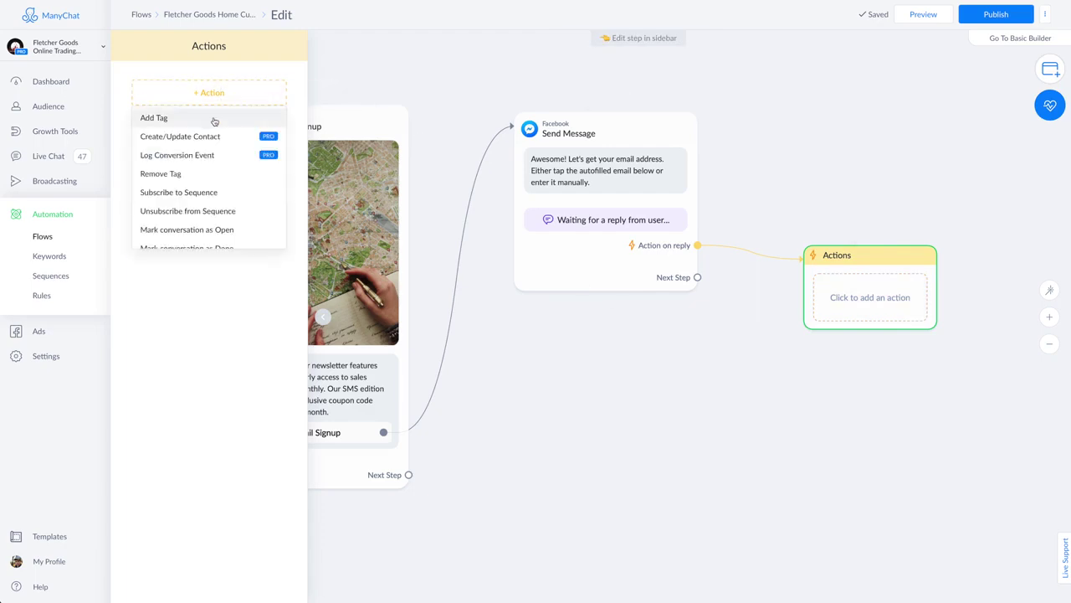
scroll(204, 197, "down", 1)
scroll(203, 199, "down", 5)
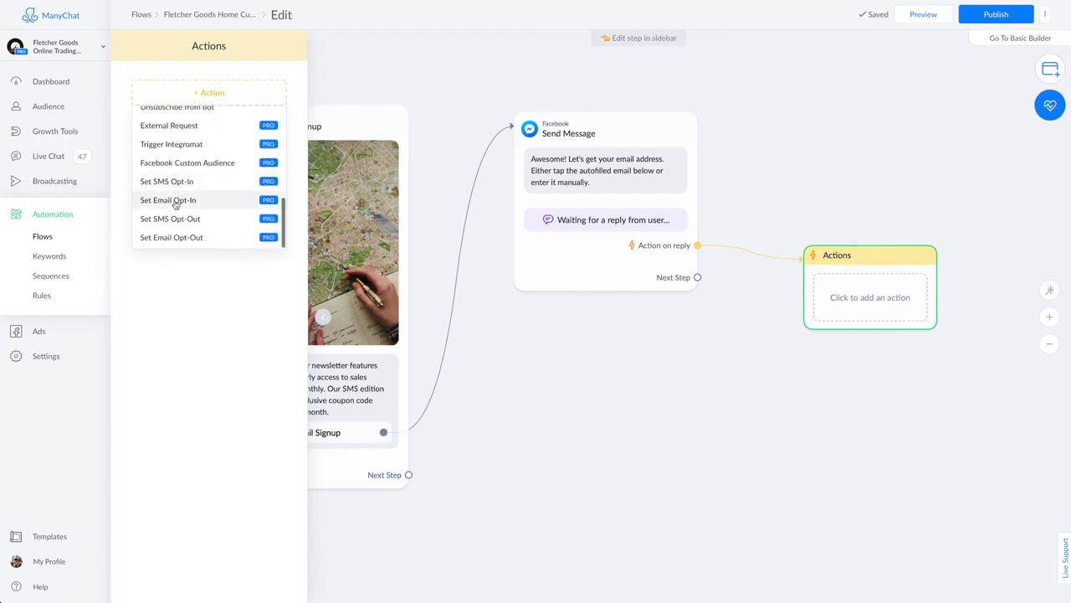
left_click(192, 201)
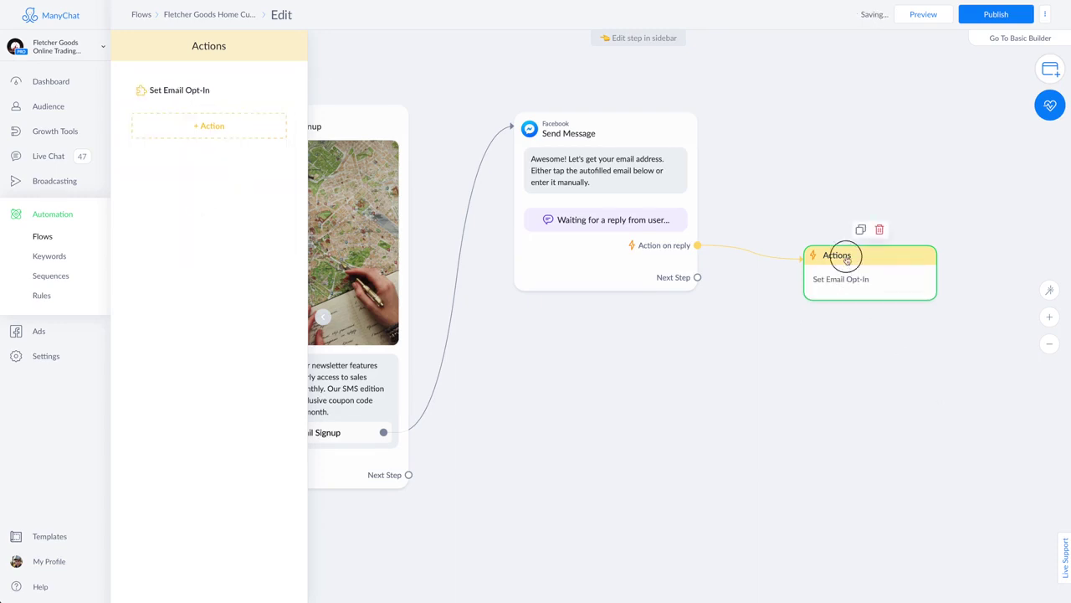
left_click_drag(847, 261, 828, 186)
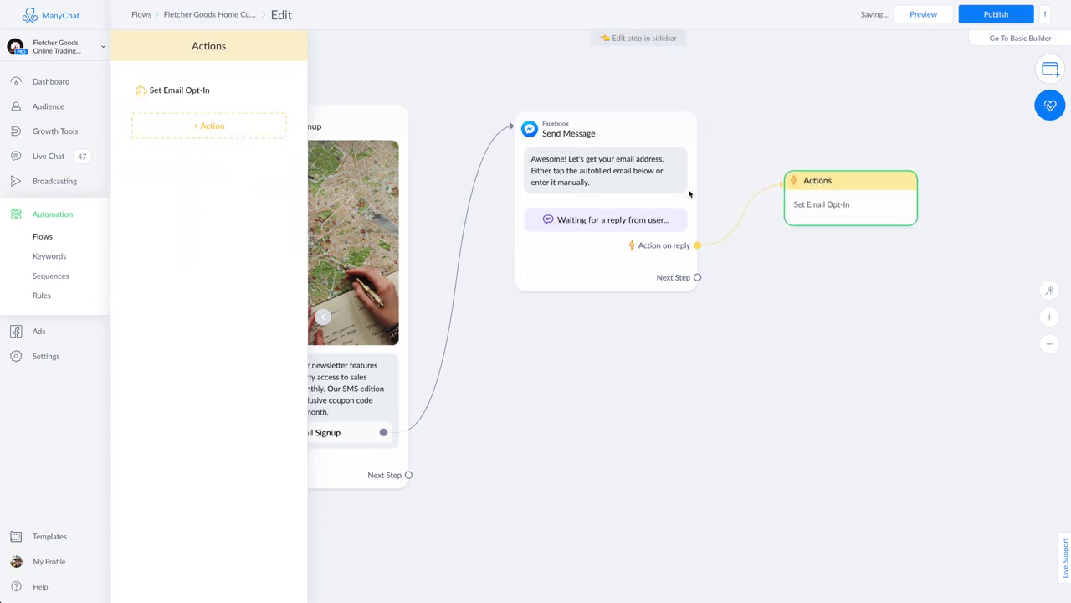
Step: Add an image block with the uploaded waterfall clip to the email question message
left_click(623, 176)
left_click_drag(186, 412, 180, 152)
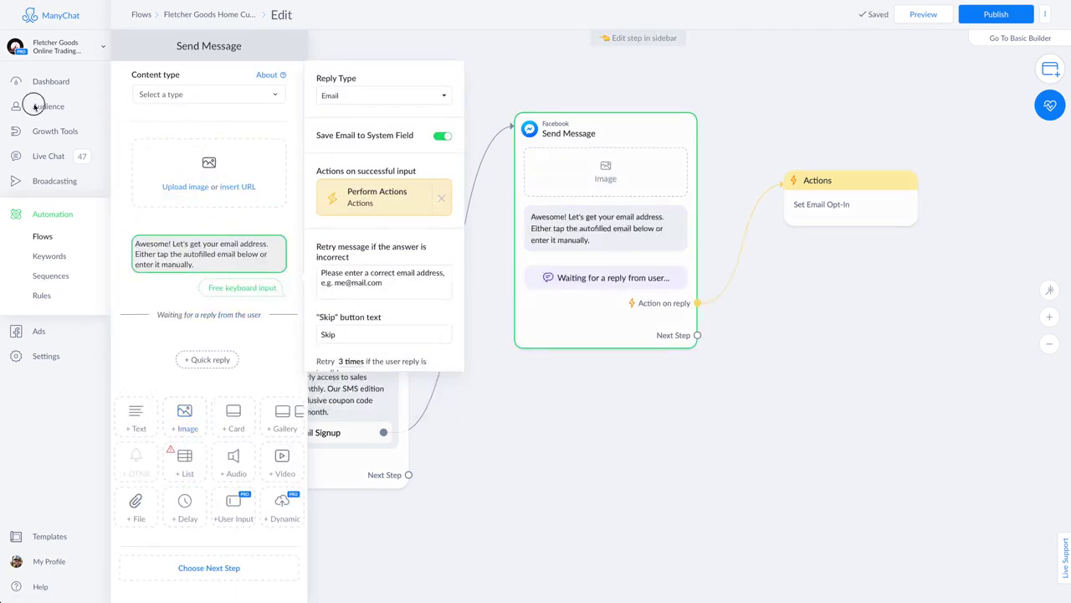
left_click_drag(34, 104, 183, 172)
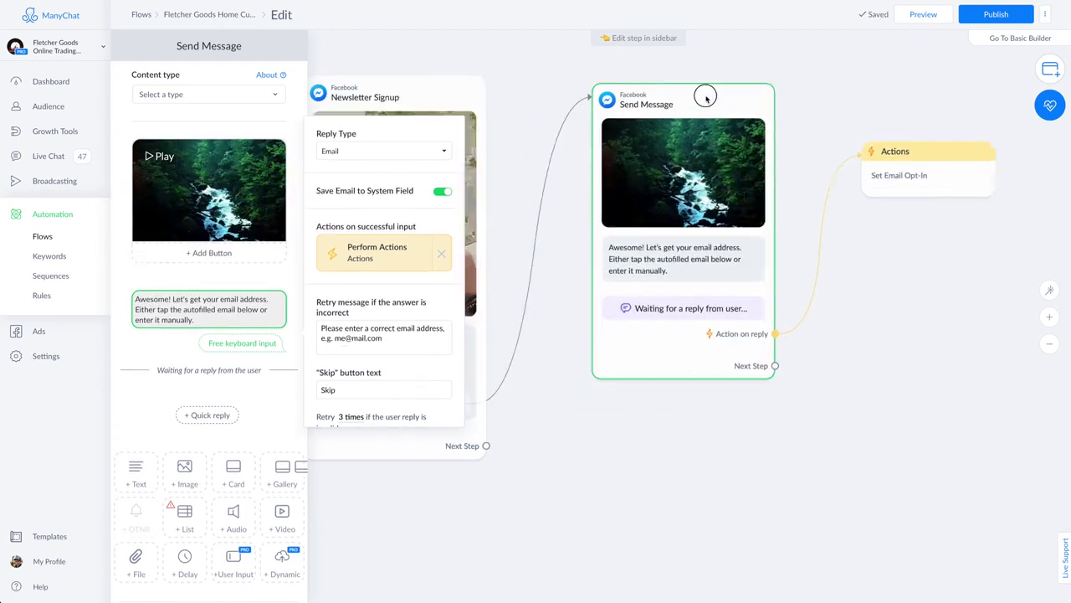
left_click(663, 107)
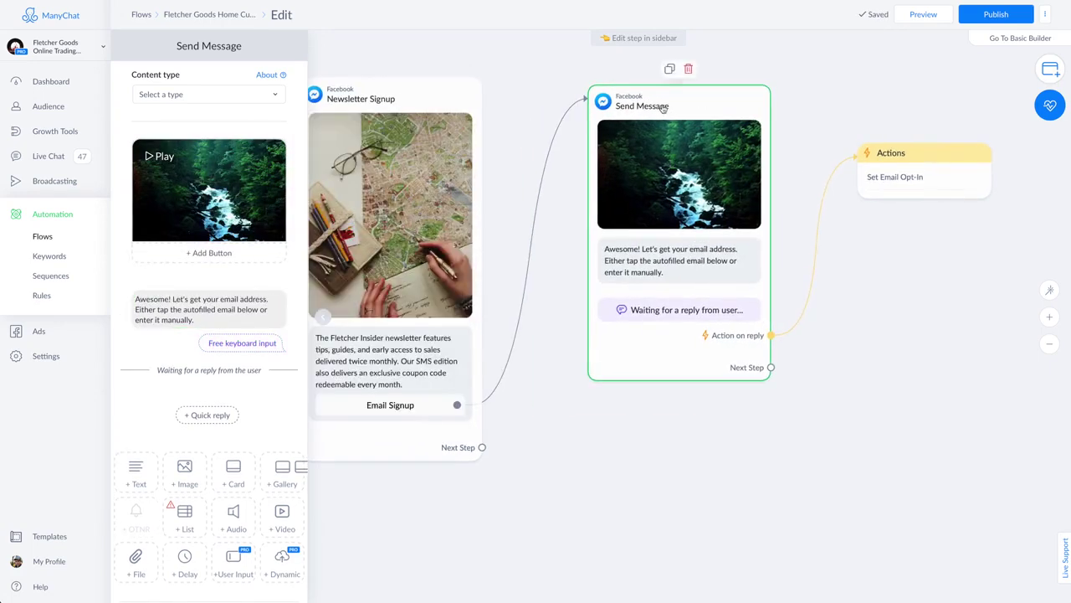
Step: Rename the email question step 'Email Signup'
left_click(182, 47)
type("Email Signup")
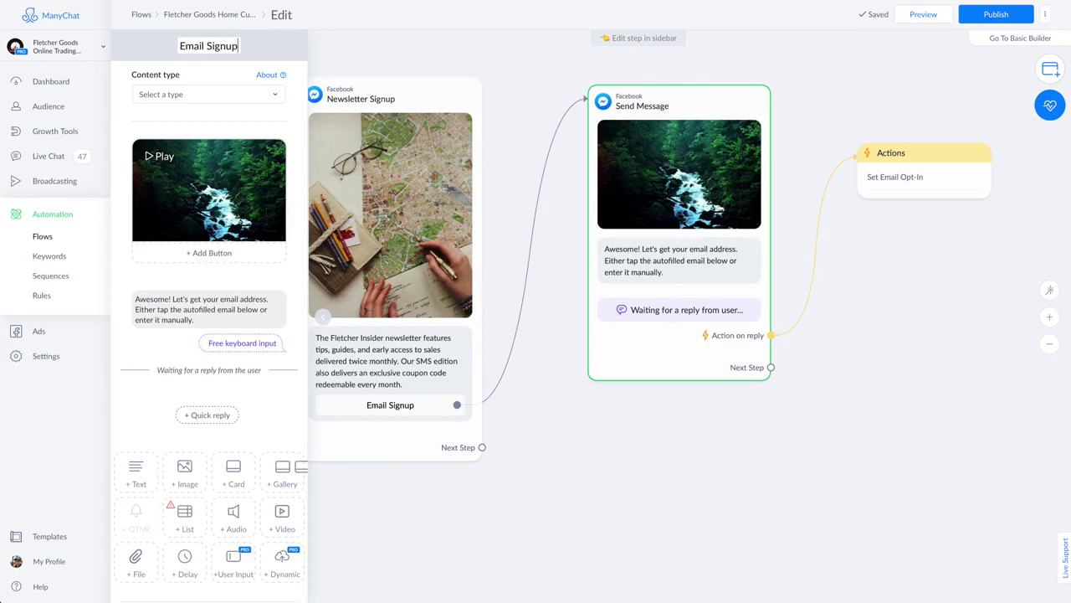
key("Return")
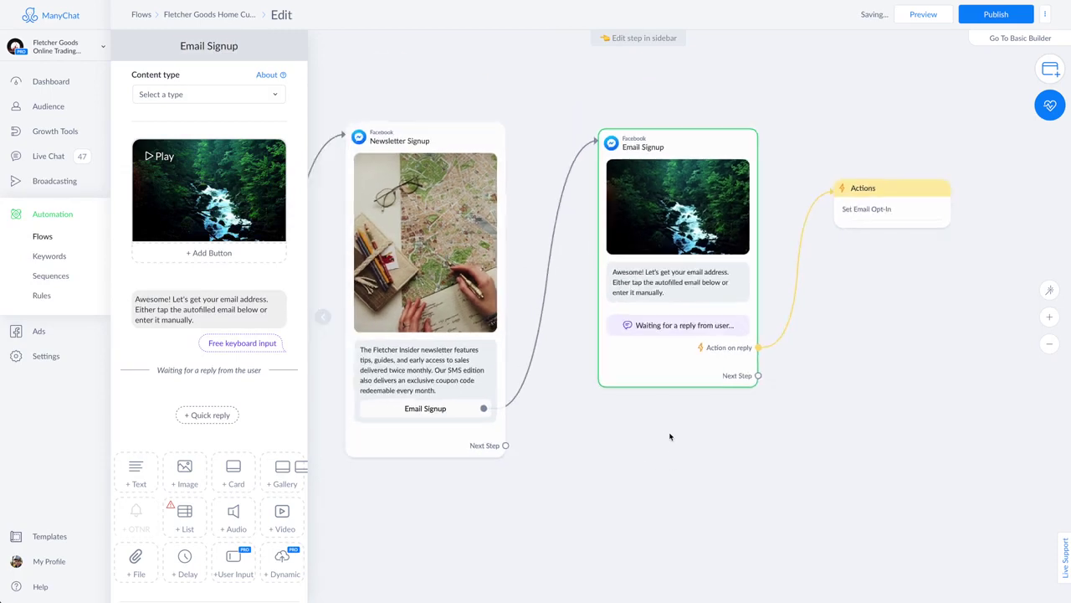
left_click(758, 377)
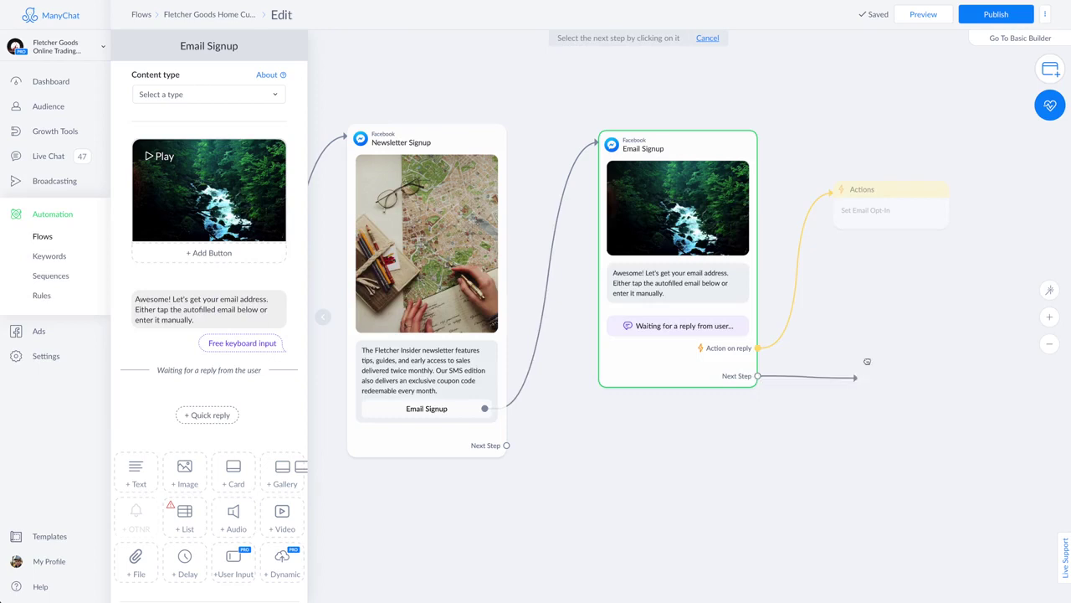
Step: Create a message after Email Signup with the pasted thank-you text and a Take Me Home button
left_click(866, 306)
left_click(896, 310)
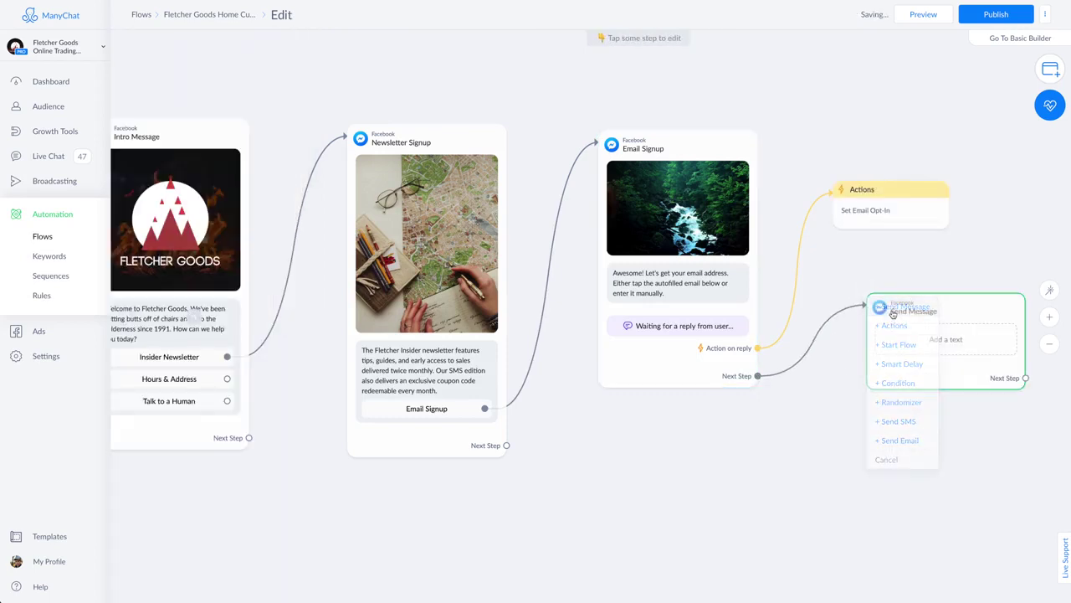
left_click(159, 151)
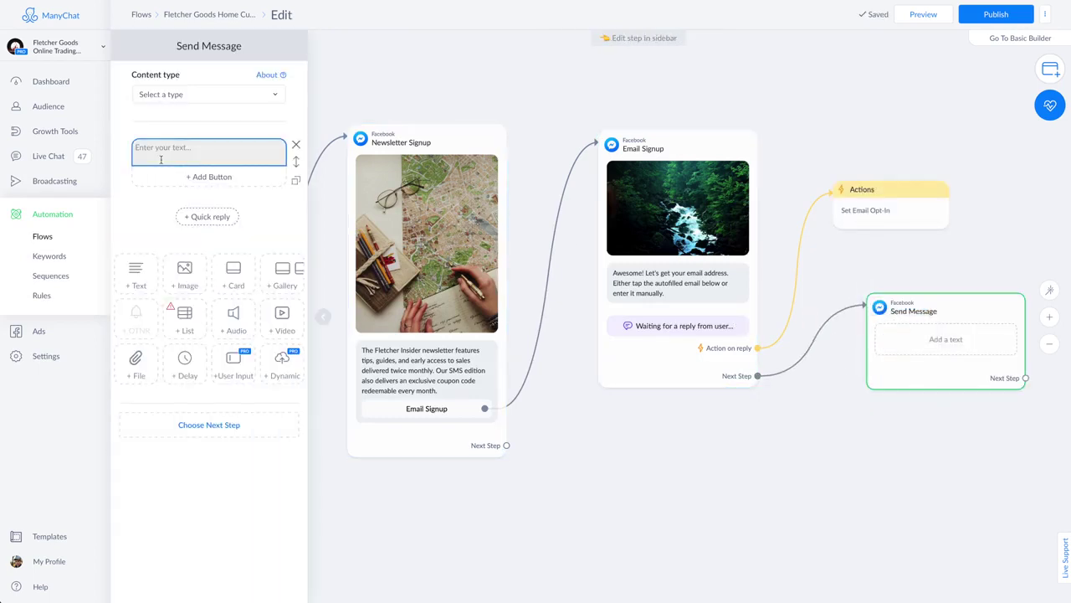
type("Thanks for signing up to the Fletcher Insider email list!")
left_click(204, 175)
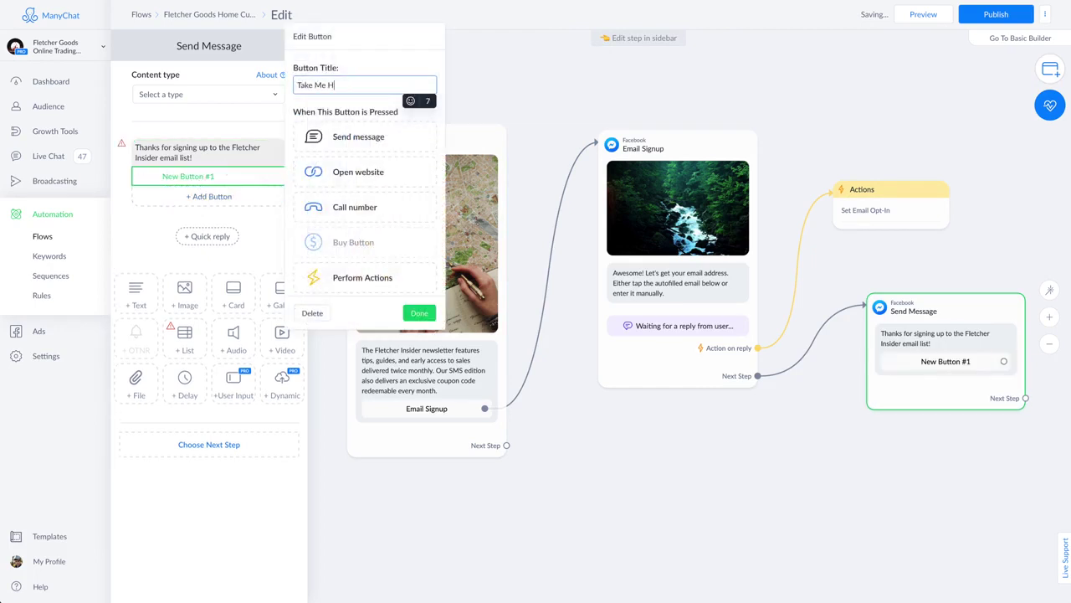
left_click(419, 314)
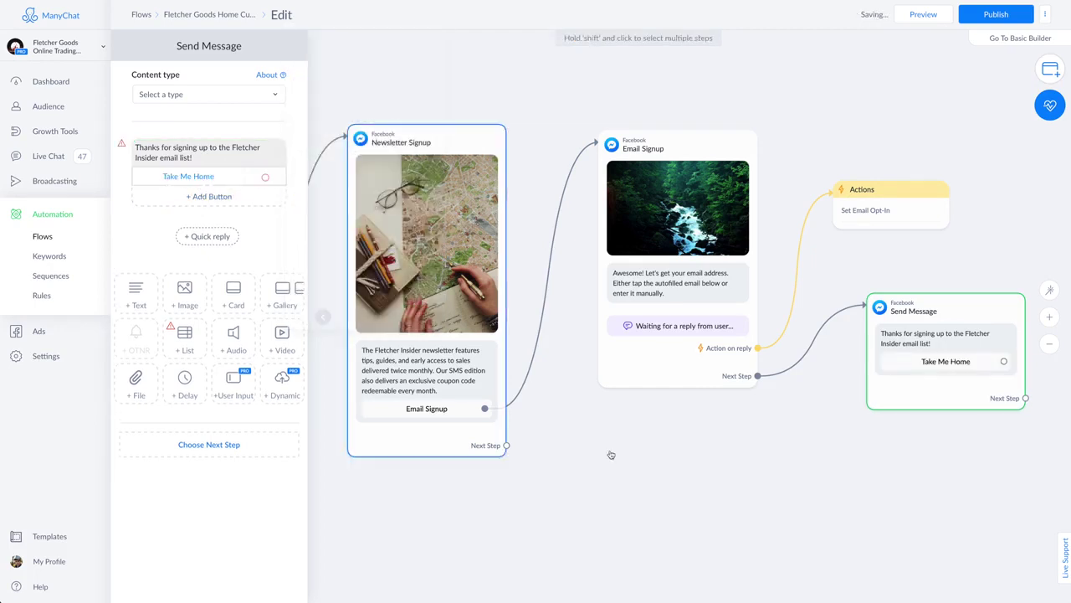
Step: Connect the Take Me Home button back to the Intro Message step
scroll(611, 452, "down", 3)
left_click_drag(612, 452, 708, 343)
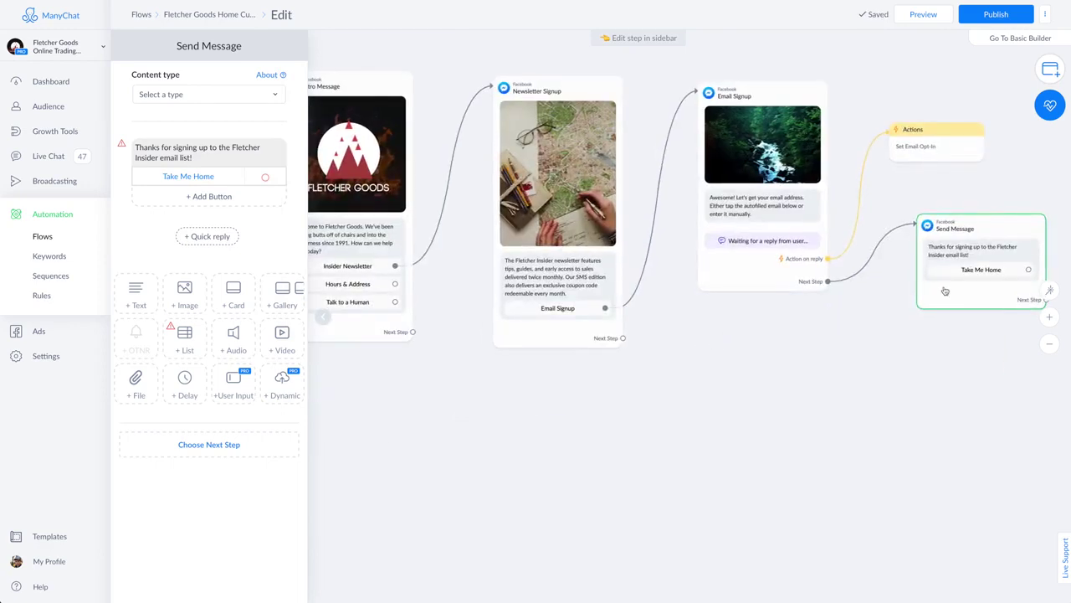
left_click_drag(1031, 270, 393, 246)
left_click_drag(919, 375, 718, 390)
left_click_drag(532, 341, 720, 335)
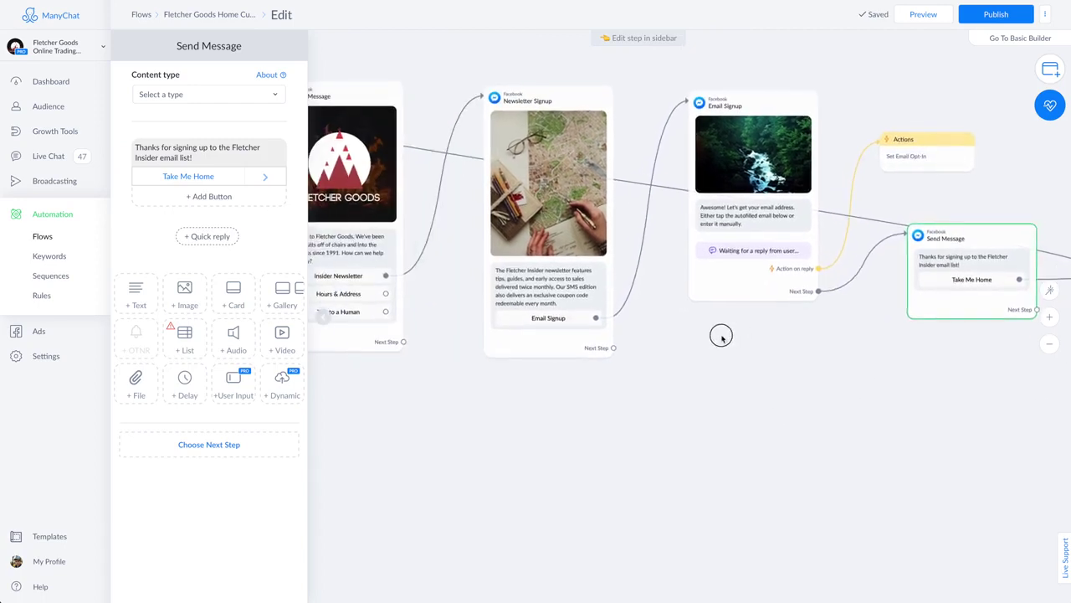
Step: Add an SMS Signup button to Newsletter Signup that sends a new message
left_click(574, 303)
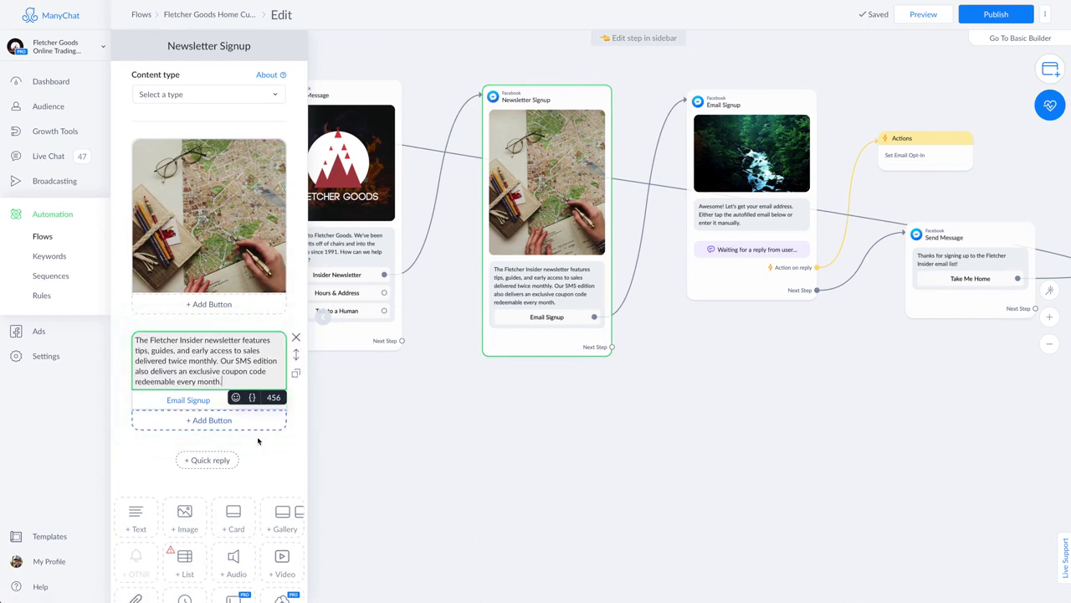
left_click(225, 423)
type("MS Signup")
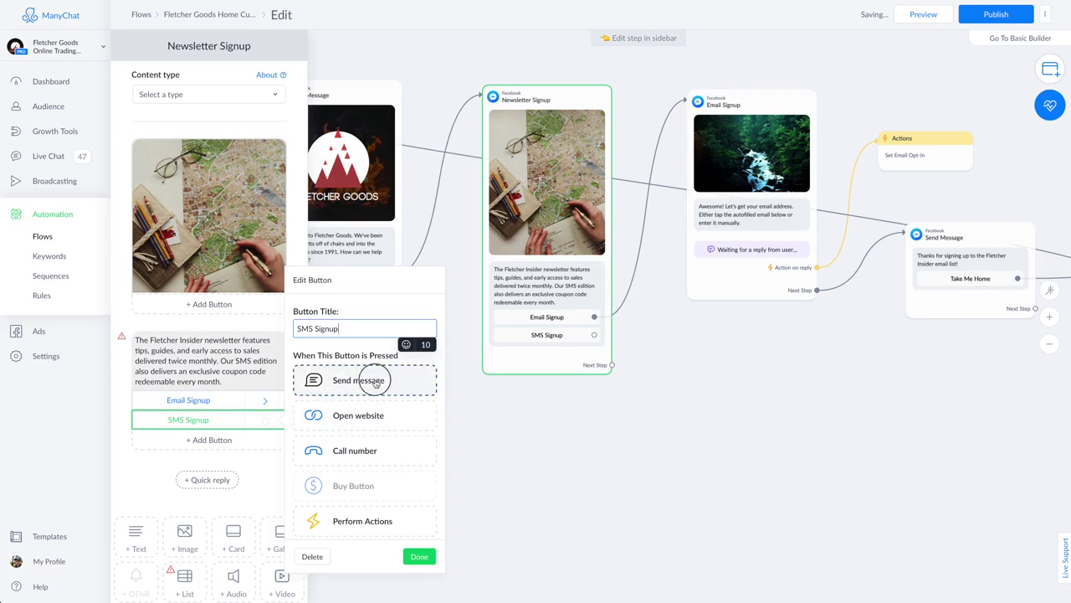
left_click(373, 379)
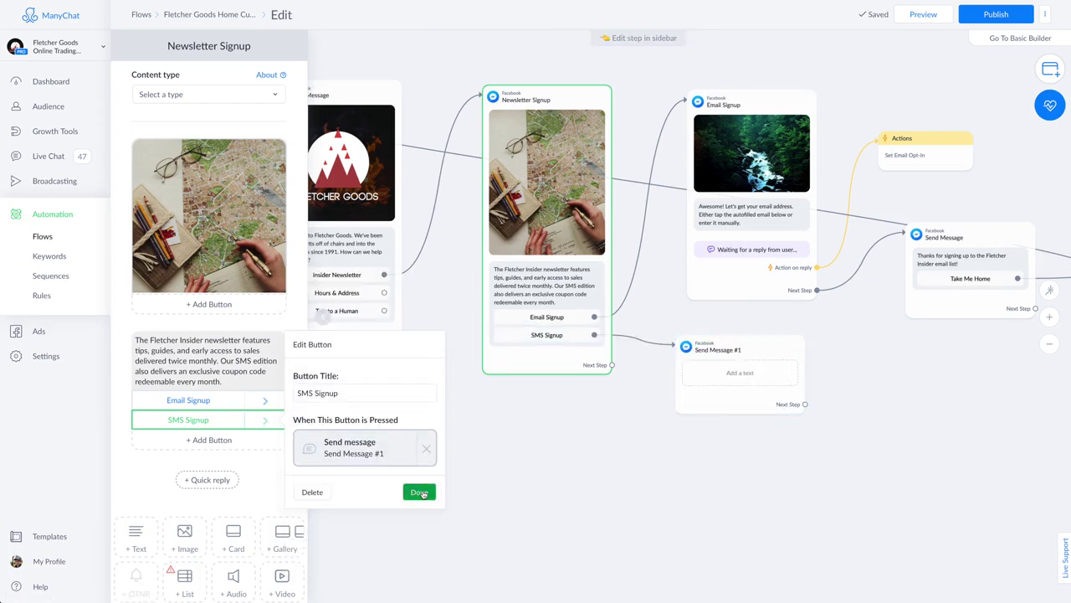
left_click(420, 493)
Step: Rename the new step 'SMS Signup' and give it a user input question with the pasted SMS text
left_click(712, 400)
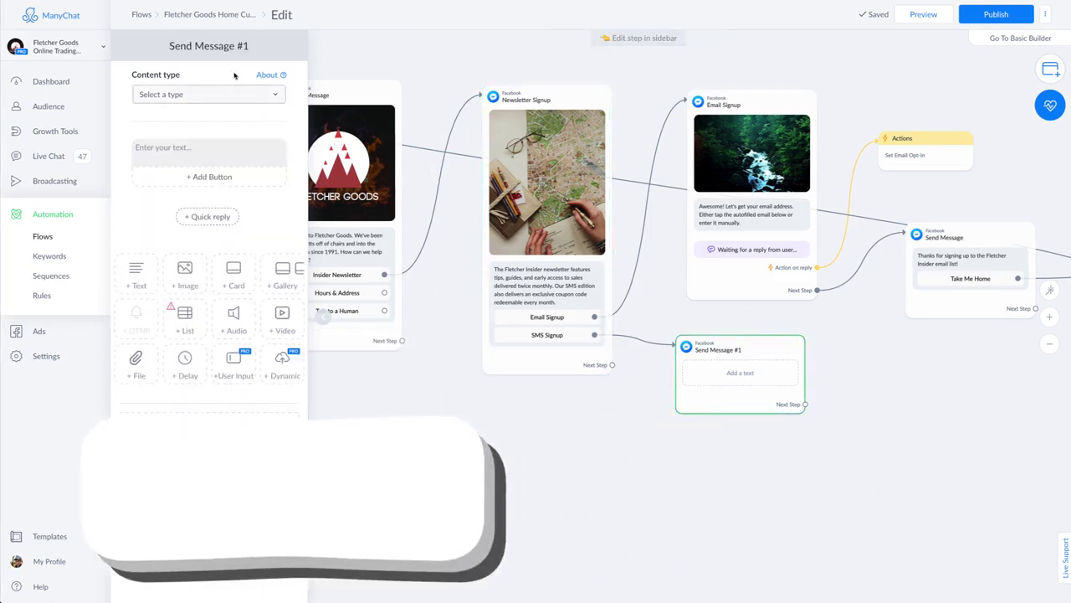
left_click(219, 47)
type("SMS Signup")
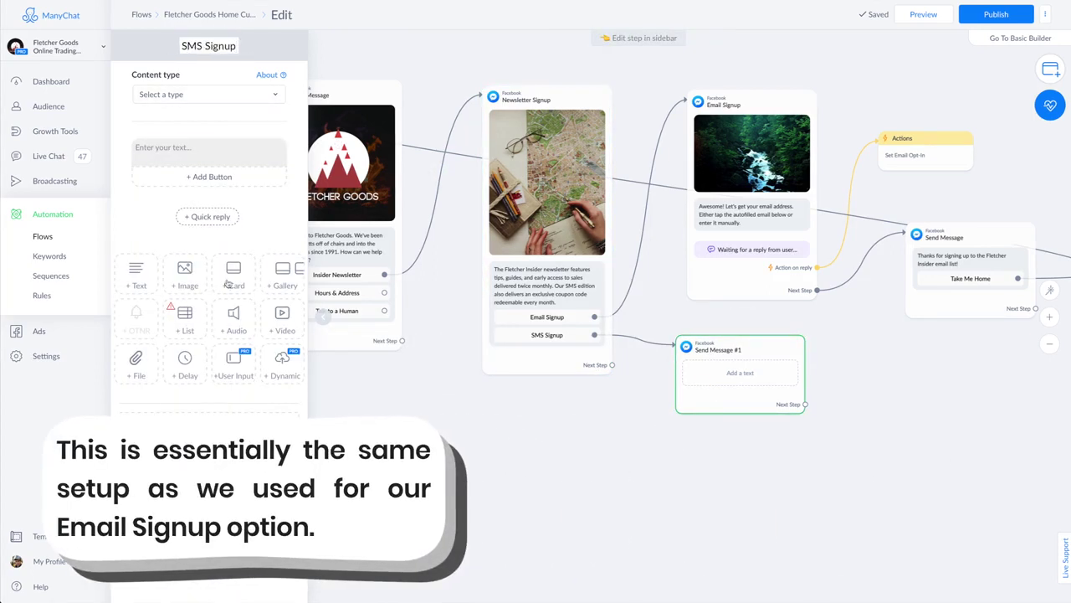
key("Return")
left_click(234, 366)
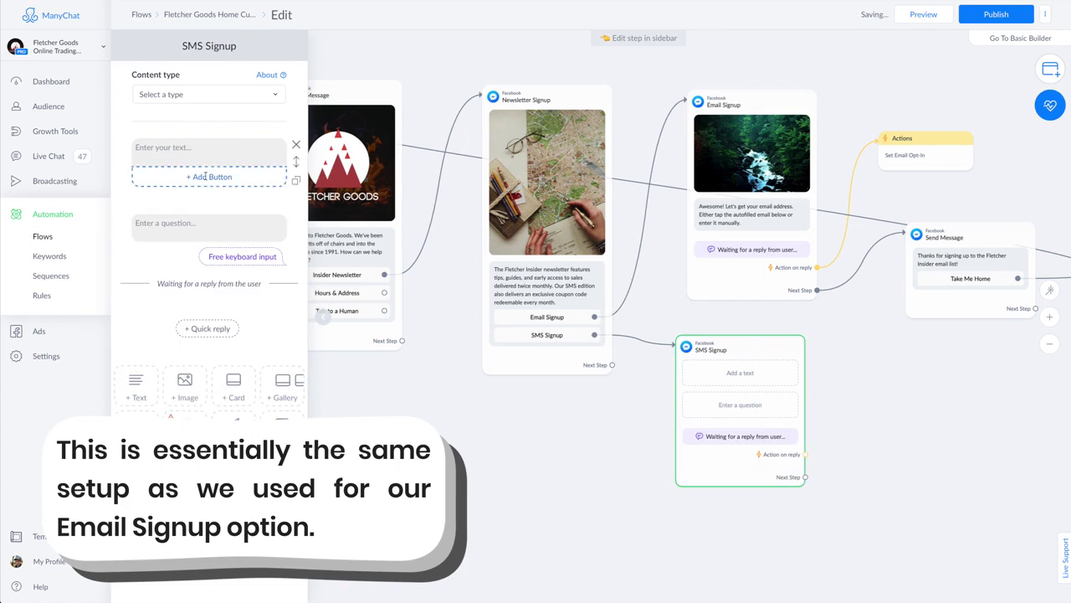
left_click(295, 146)
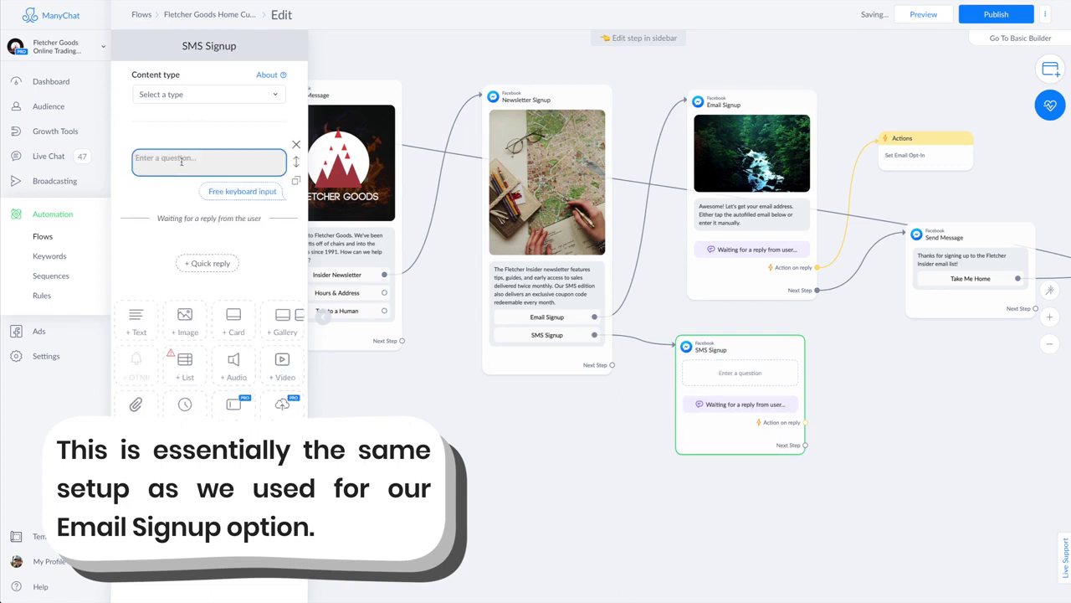
left_click(180, 165)
type("Great! Let's get you signed up for our SMS Insider newsletter. We won't badger you with incessant texts, and you can unsubscribe at any time.")
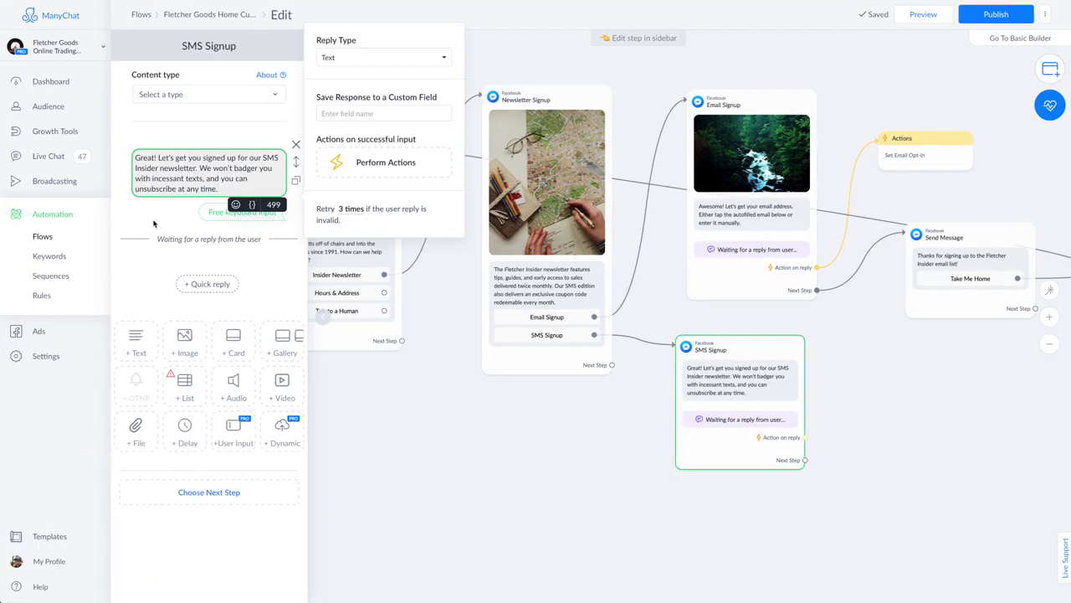
Step: Set the reply type to Phone and turn on Save Phone to System Field
left_click(384, 58)
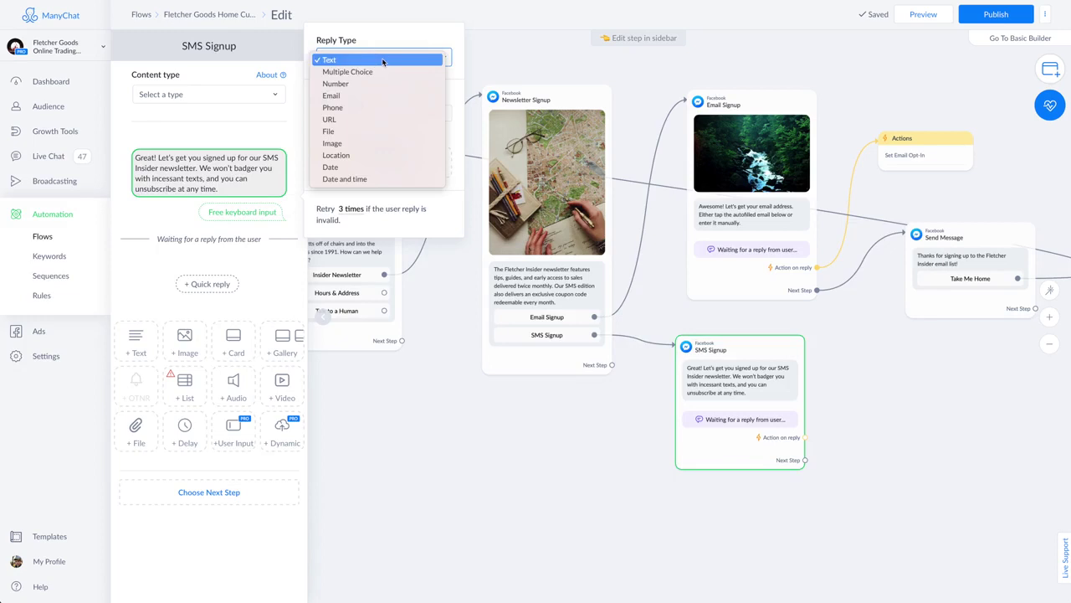
left_click(351, 107)
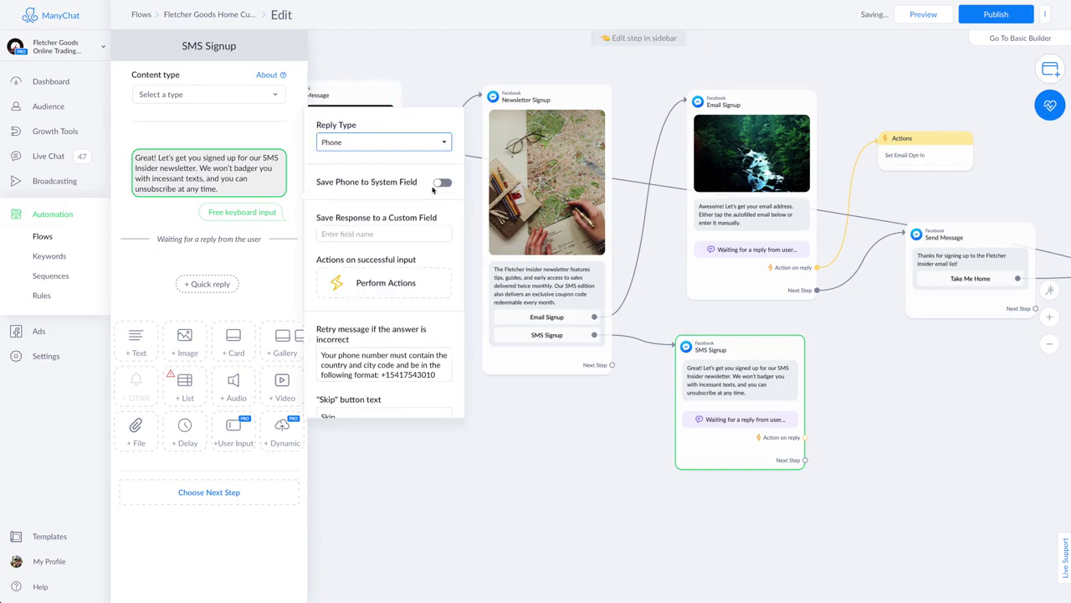
left_click(441, 183)
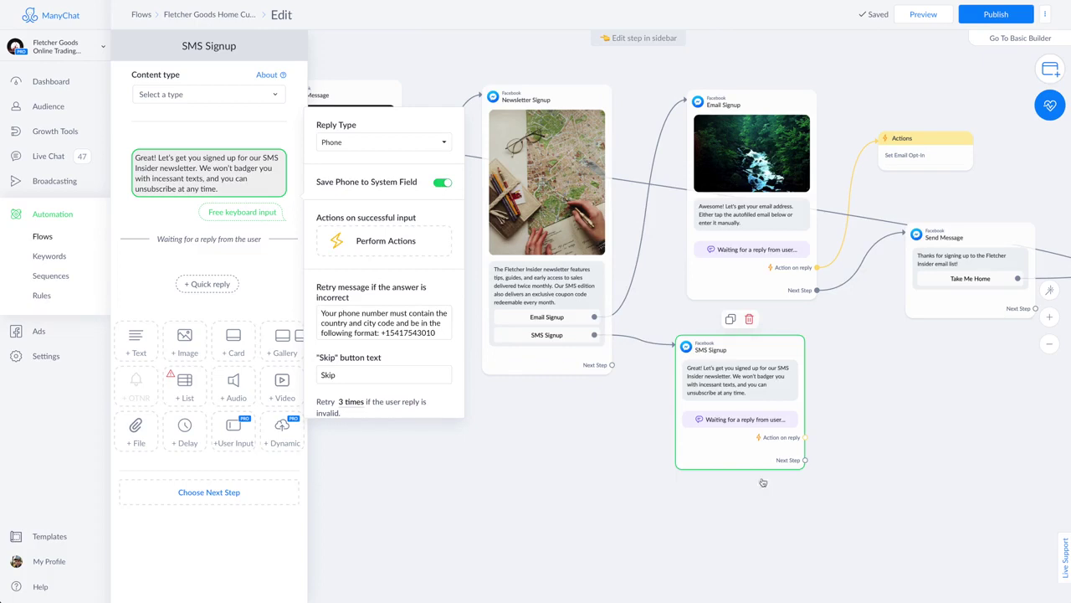
left_click_drag(801, 494, 658, 471)
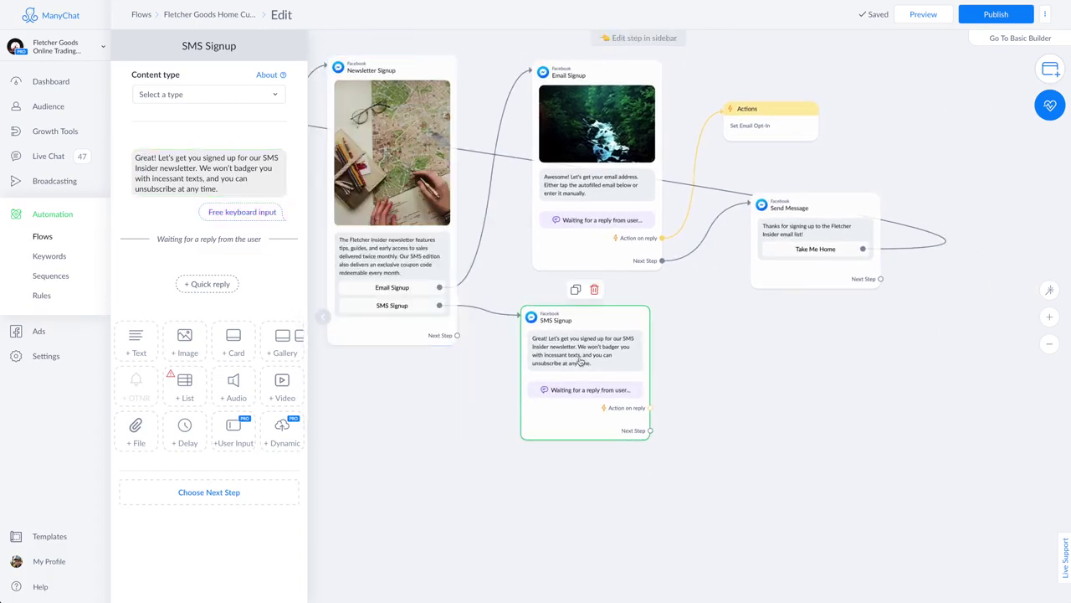
left_click(604, 414)
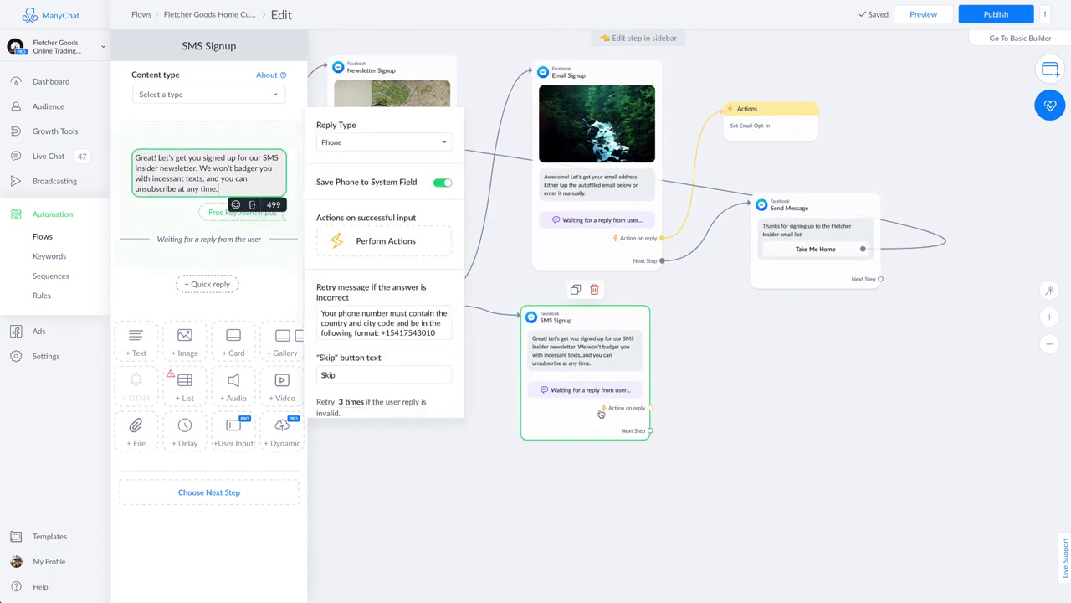
Step: Add an Actions #1 step on valid reply that sets SMS Opt-In, positioned beside SMS Signup
left_click(382, 240)
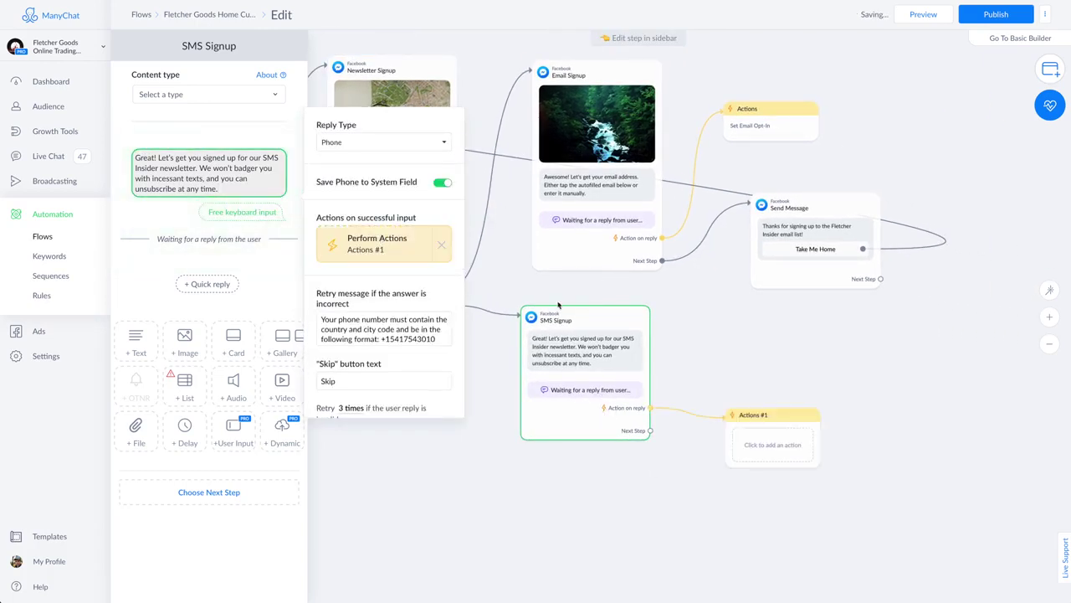
left_click(760, 448)
left_click(208, 88)
scroll(191, 170, "down", 1)
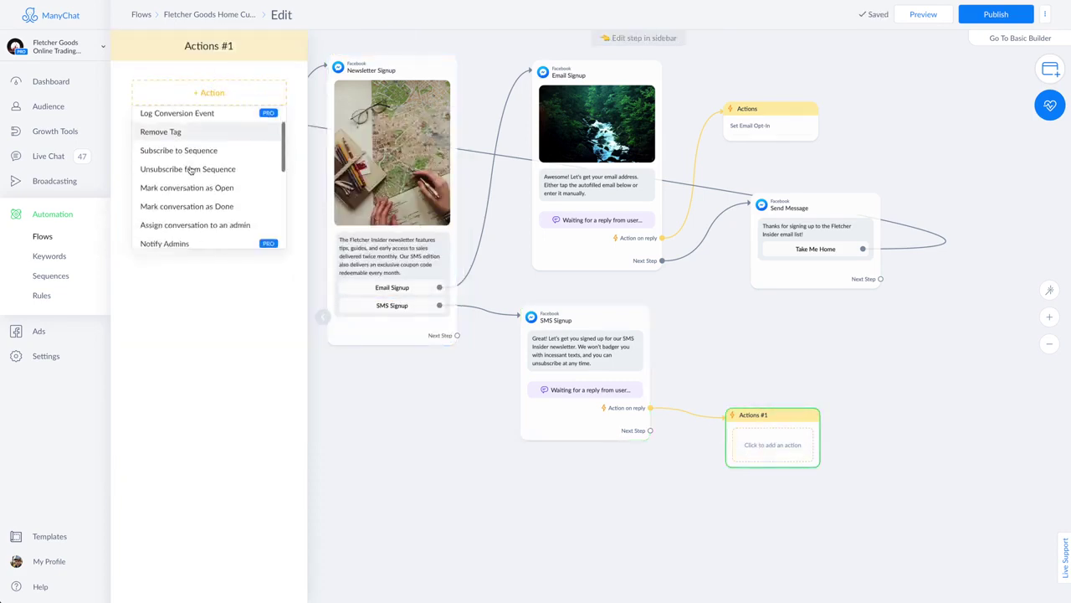
scroll(191, 170, "down", 5)
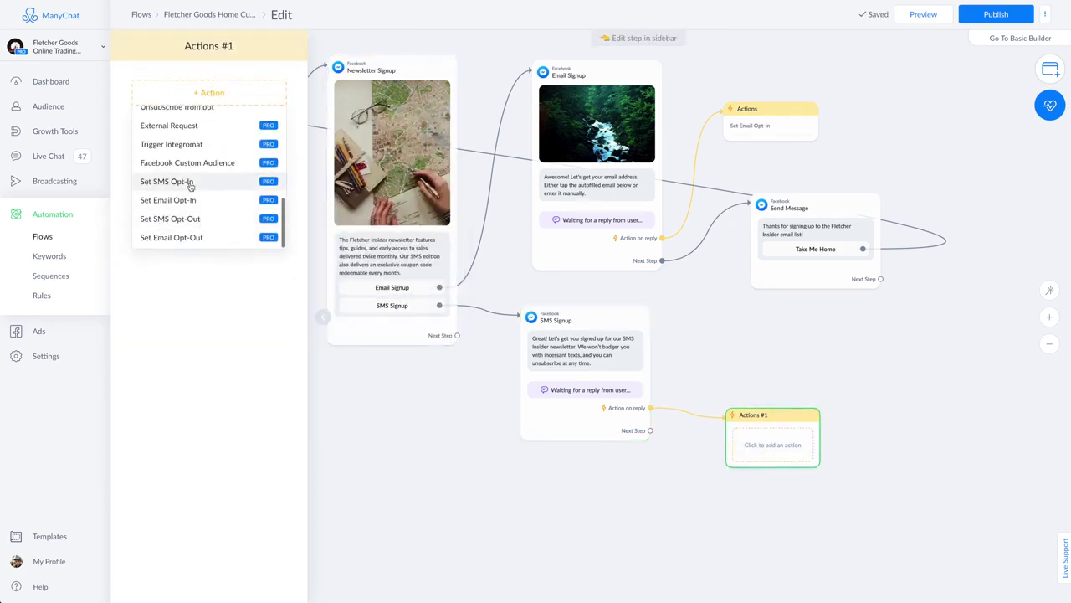
left_click(191, 186)
left_click_drag(760, 419, 751, 324)
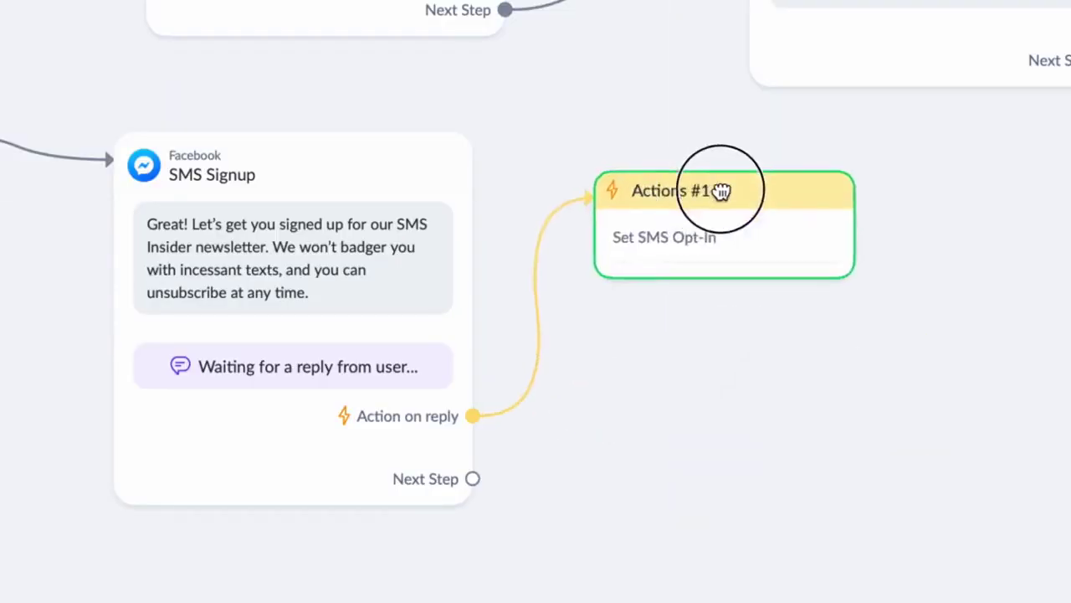
left_click_drag(757, 190, 753, 190)
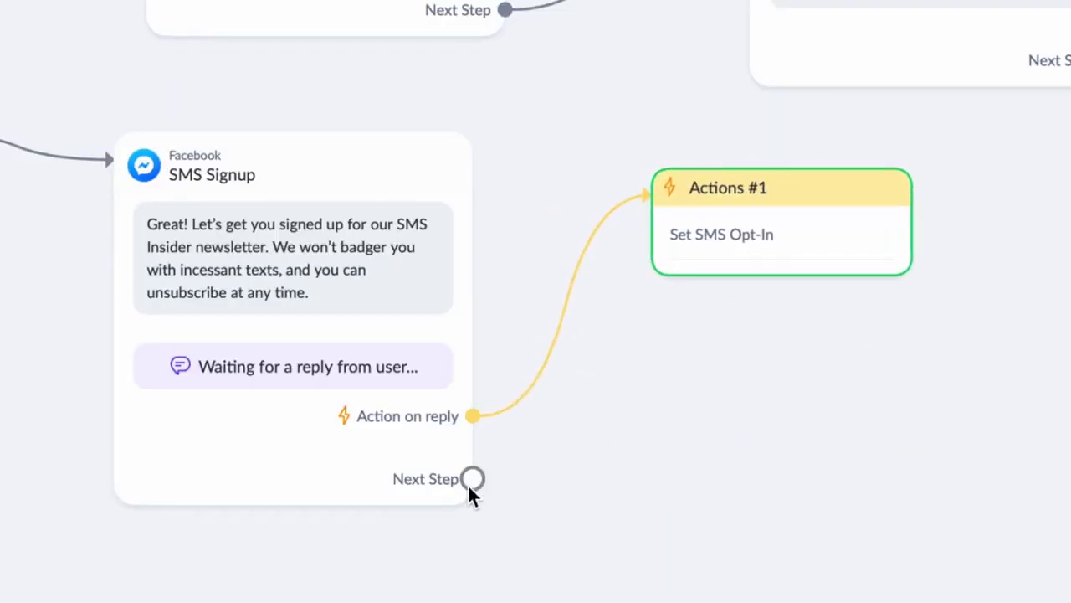
mouse_move(469, 500)
left_click_drag(472, 479, 852, 436)
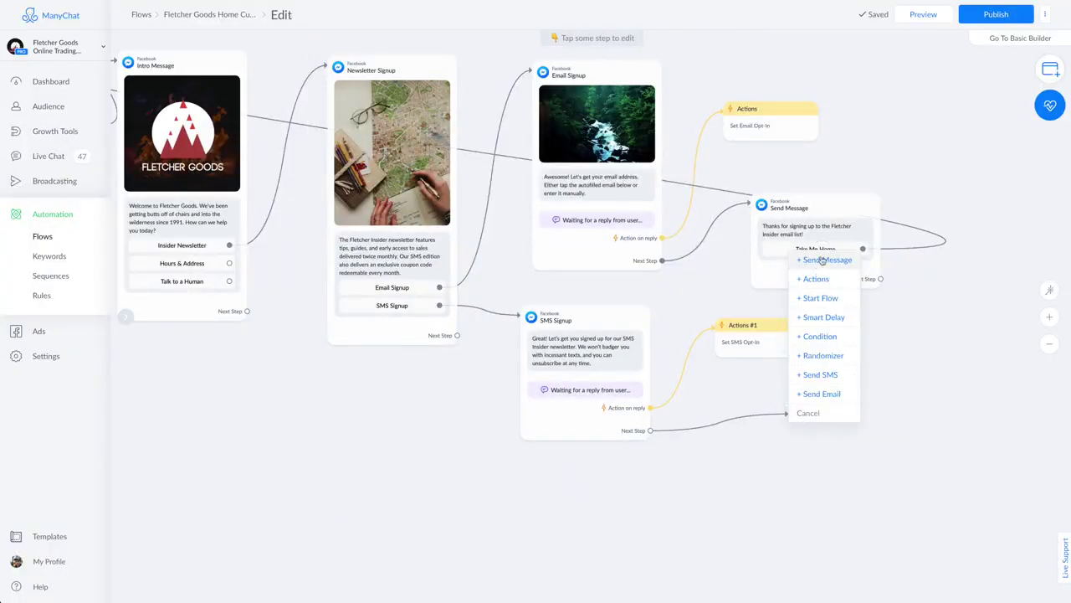
Step: After SMS Signup, add a message thanking subscribers for the Fletcher Insider SMS newsletter, with a Take Me Home button
left_click(822, 260)
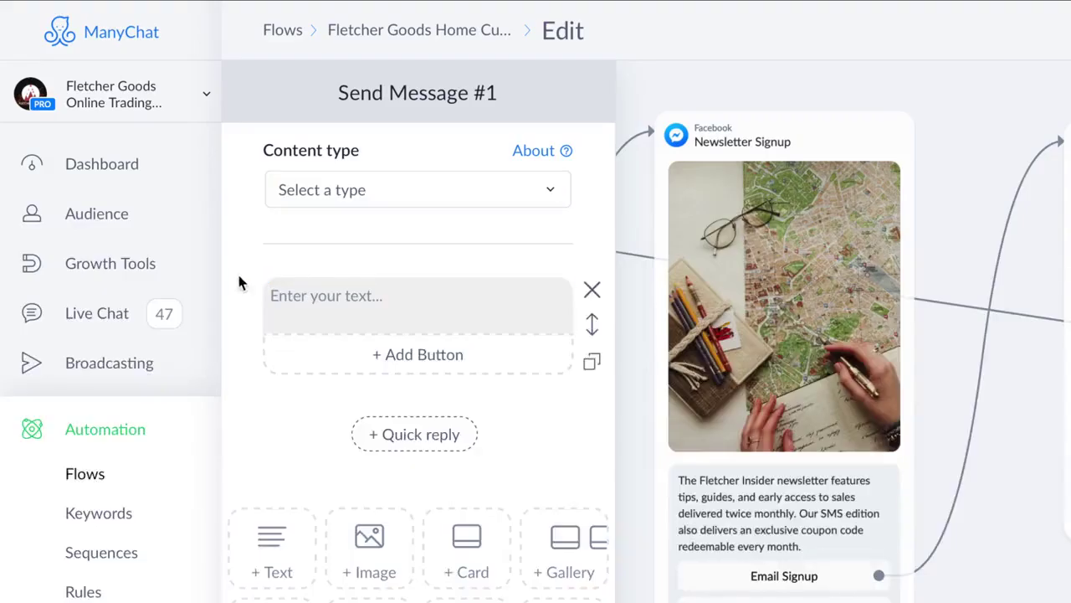
left_click(183, 158)
type("Thanks for signing up to the Fletcher Insider SMS newsletter!")
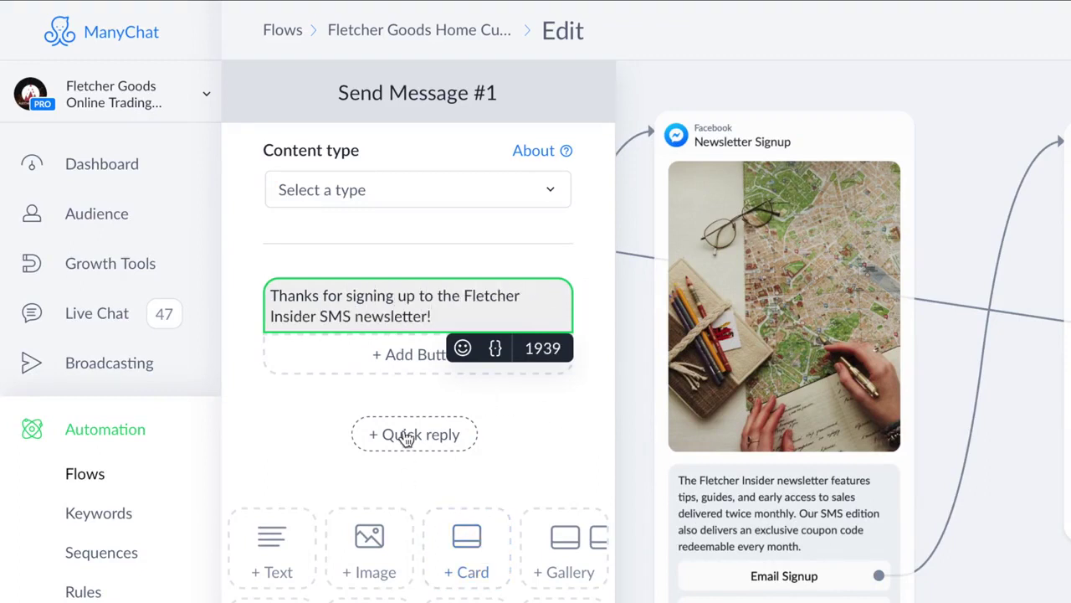
left_click(393, 354)
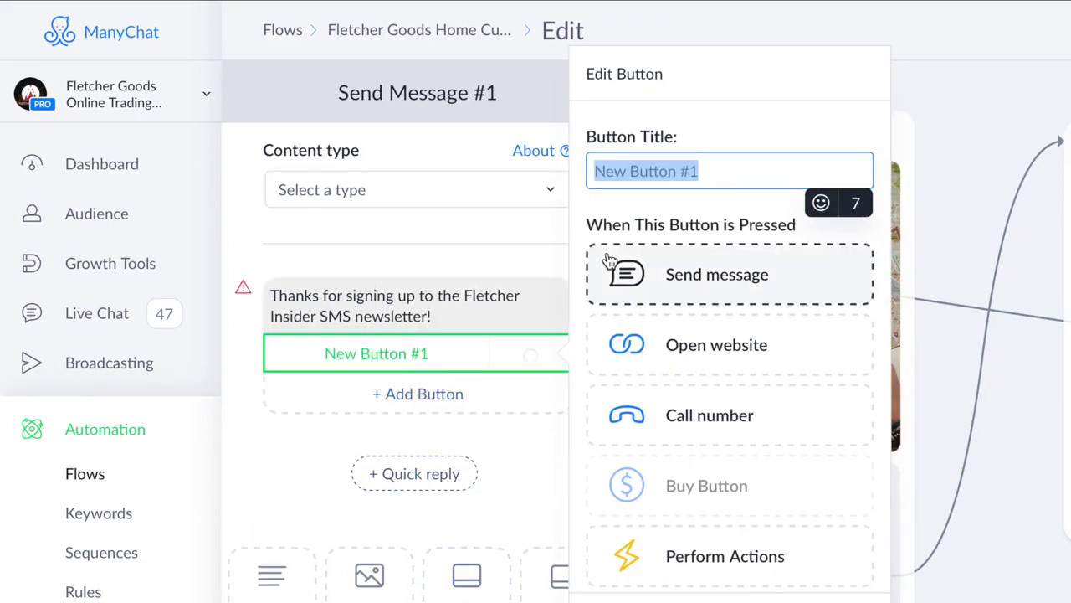
type("Take Me Home")
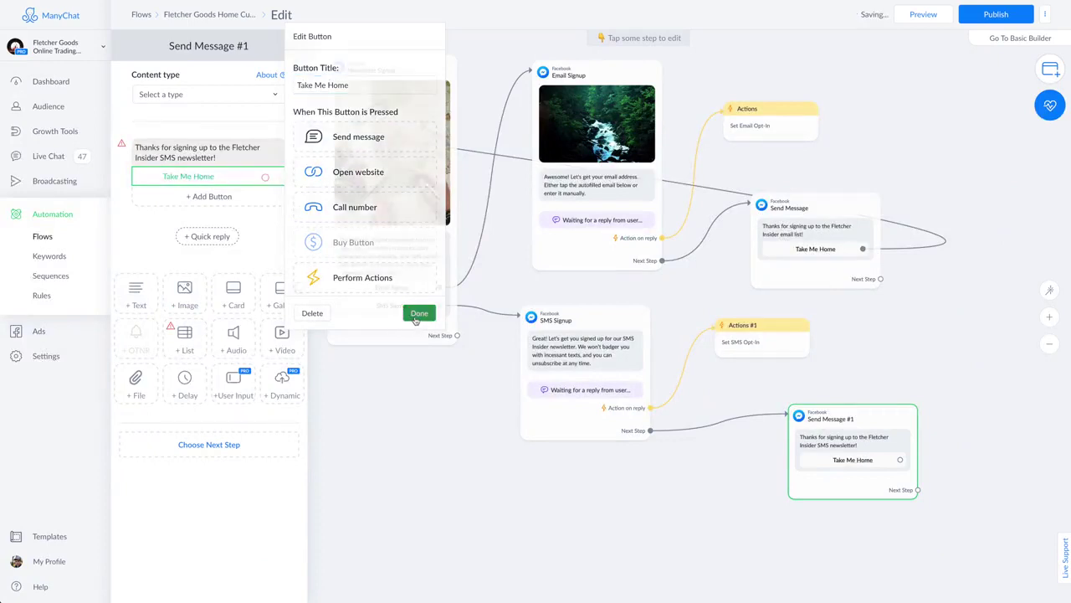
left_click(420, 313)
left_click(902, 463)
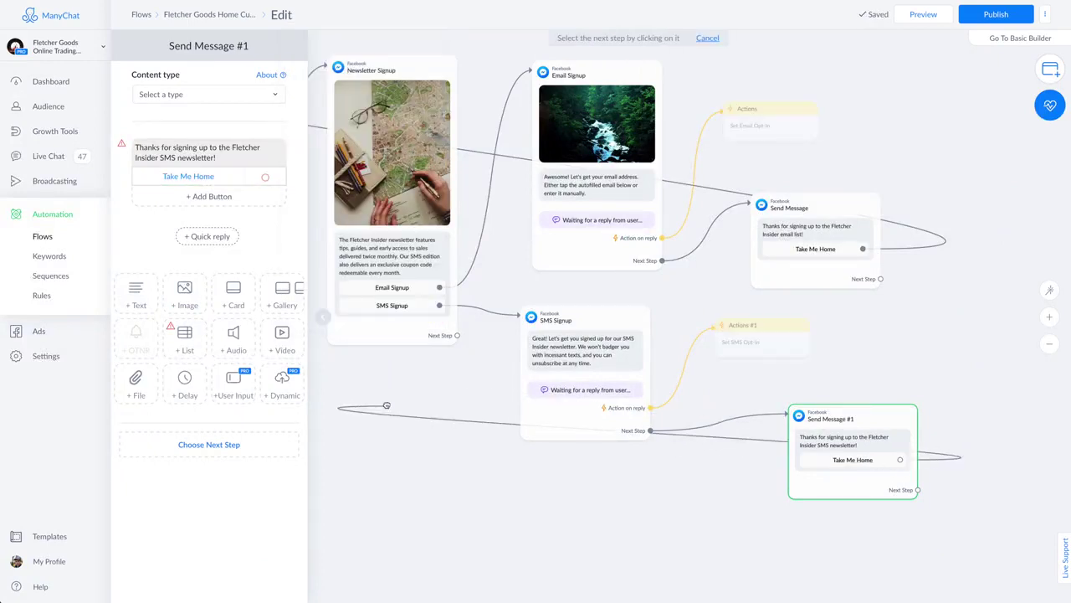
scroll(617, 390, "left", 5)
Step: Link the Take Me Home button back to the Intro Message
left_click(481, 284)
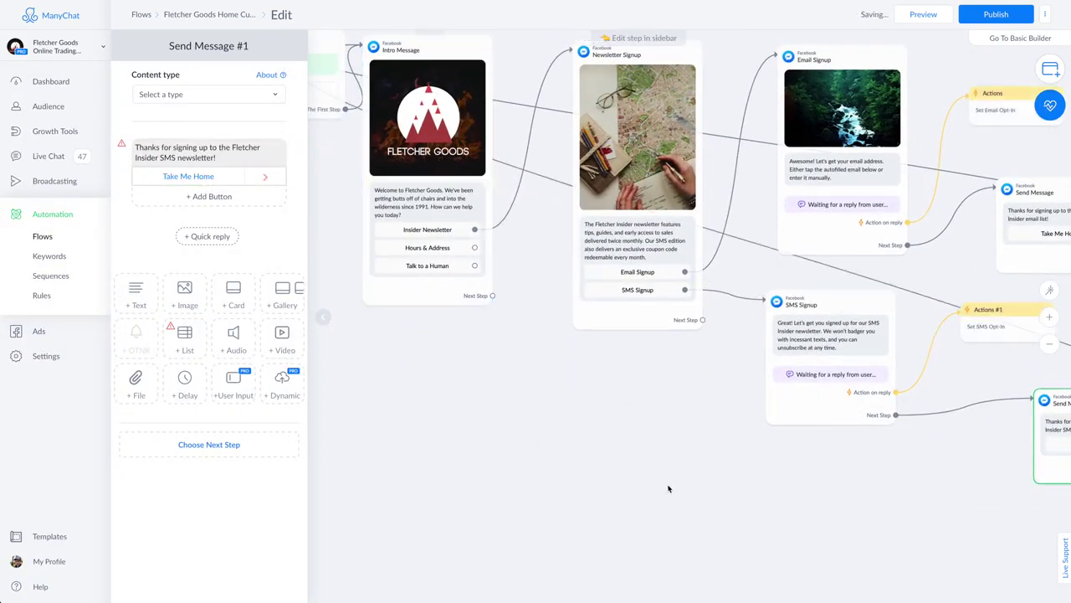
scroll(670, 488, "down", 3)
left_click_drag(680, 487, 524, 444)
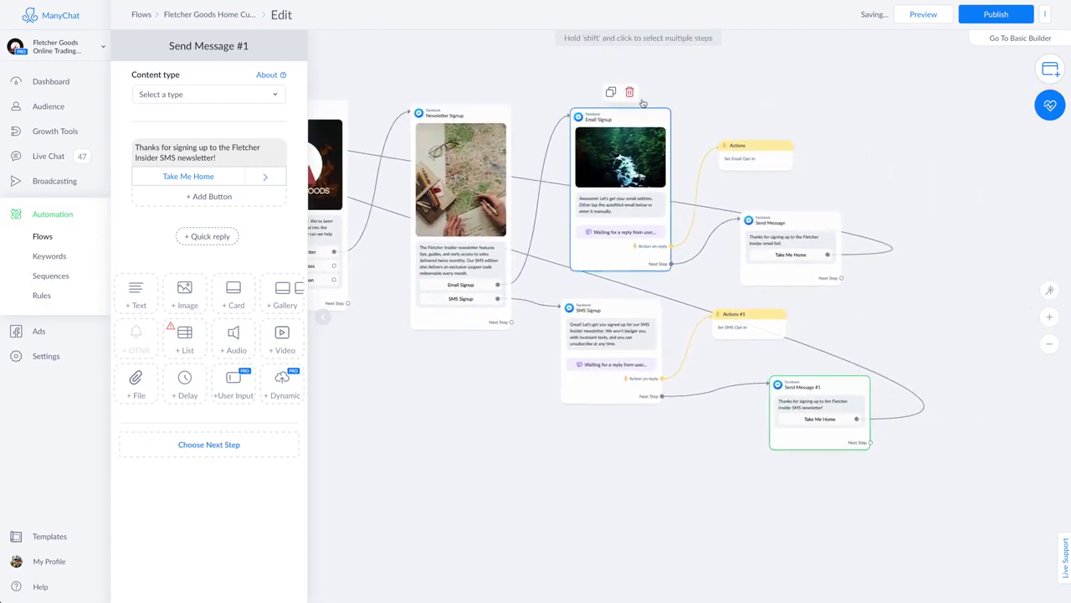
Step: Arrange the Email Signup, SMS Signup, Actions and Send Message steps into neat rows
left_click_drag(632, 136, 628, 87)
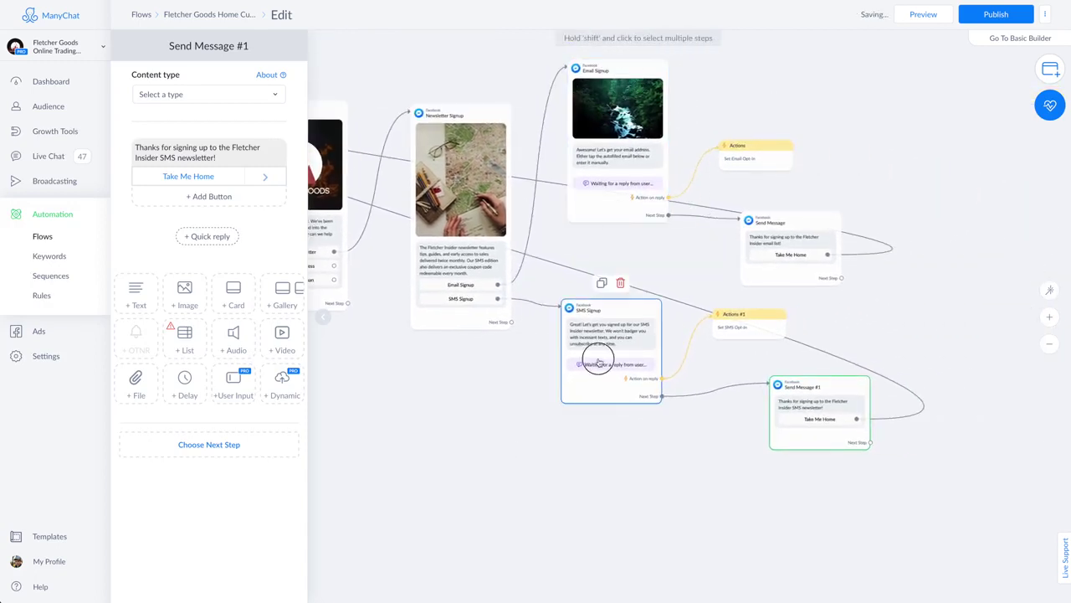
left_click_drag(594, 358, 610, 311)
left_click_drag(744, 151, 741, 112)
left_click_drag(793, 217, 768, 153)
left_click_drag(750, 326, 754, 272)
left_click_drag(824, 394, 772, 339)
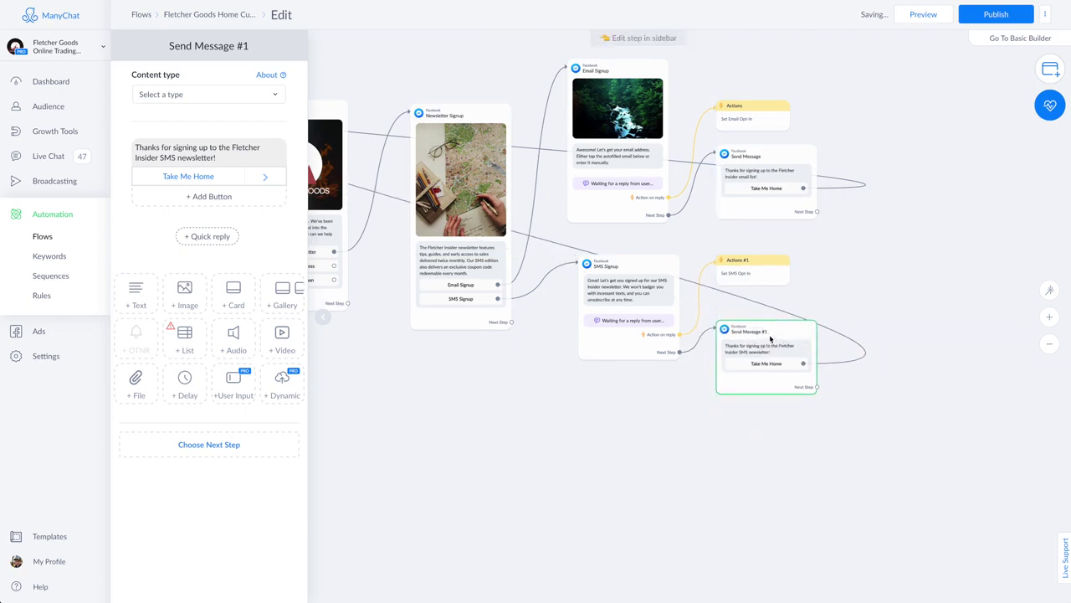
left_click(503, 383)
left_click_drag(461, 394, 645, 395)
scroll(564, 296, "up", 5)
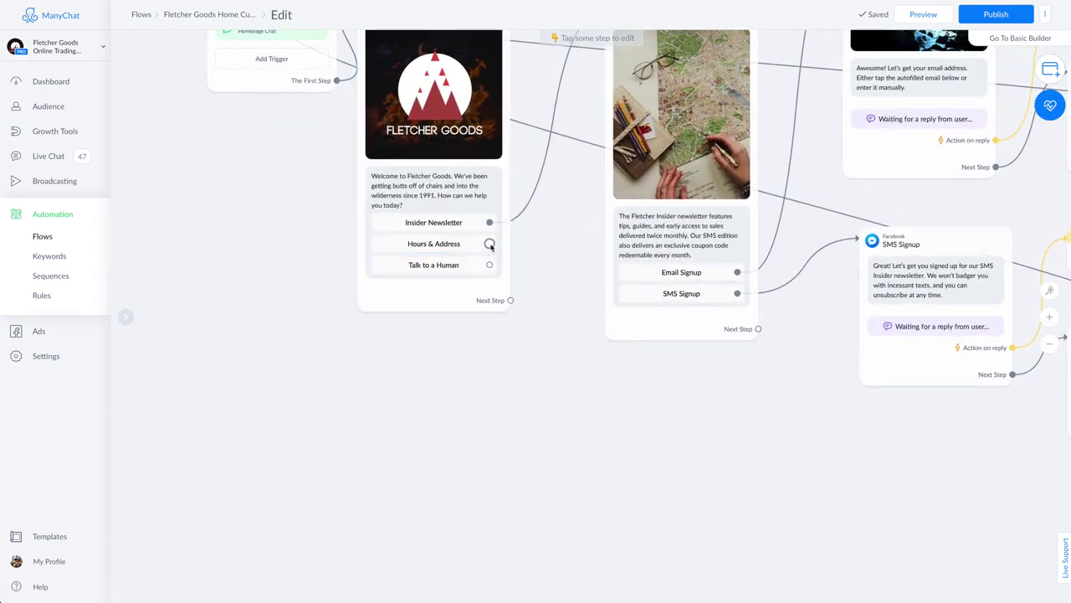
Step: Connect Hours & Address to a new message containing the store address and opening hours texts
left_click(490, 244)
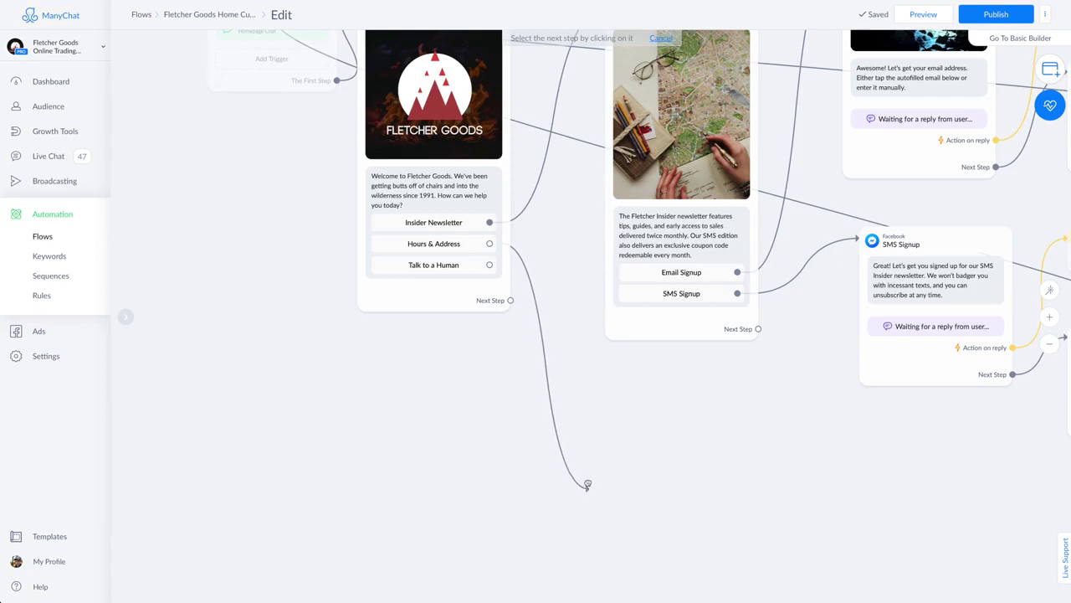
left_click(585, 462)
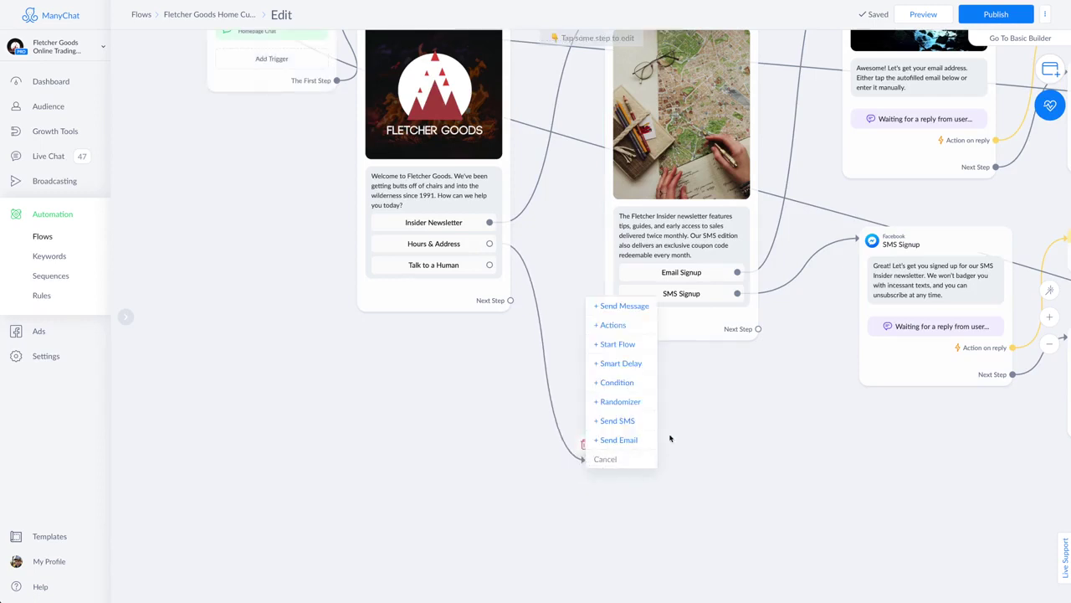
left_click(621, 308)
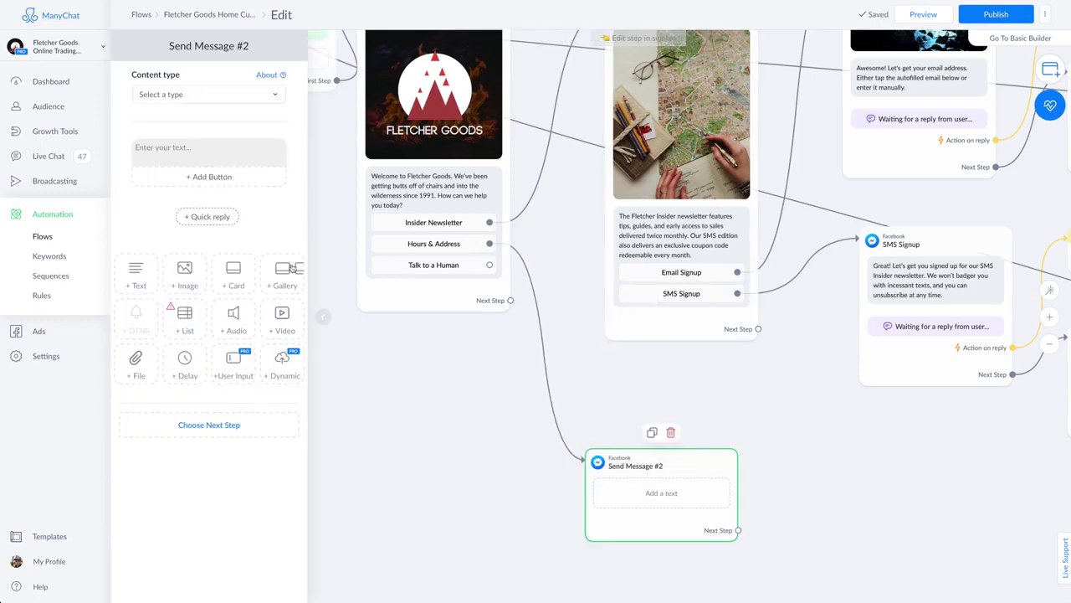
left_click(191, 149)
type("Our brick-and-mortar store is located on 30 East Spain St. in Sonoma, California.")
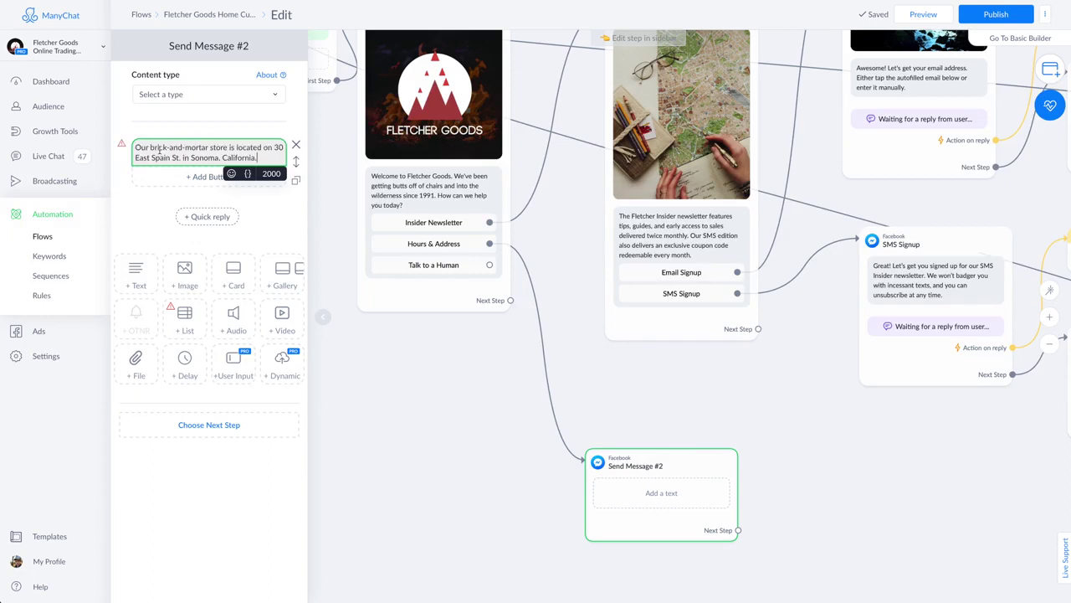
left_click(139, 278)
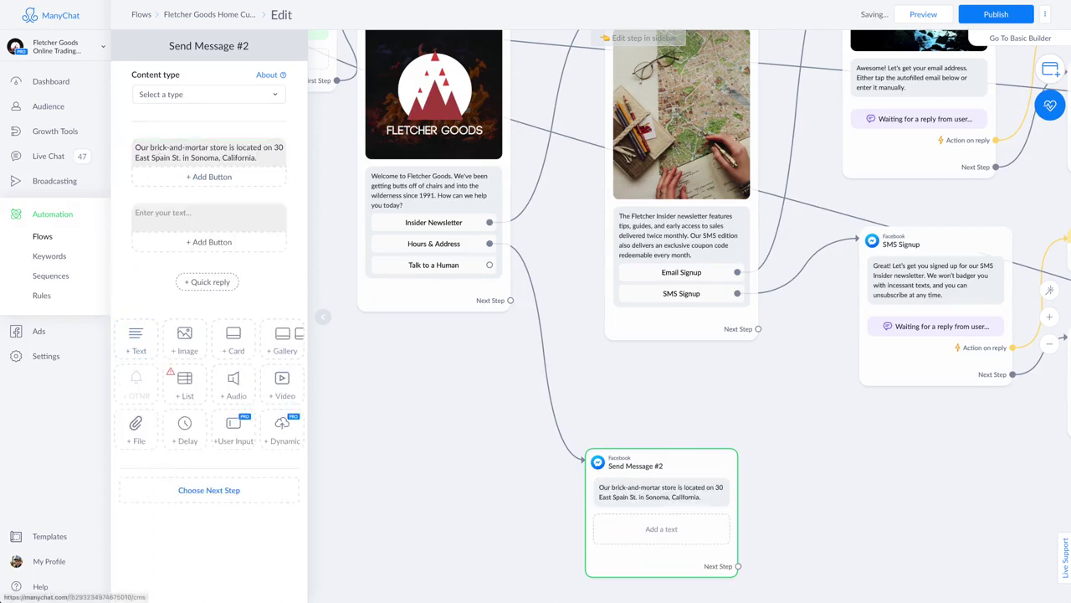
type("We're open from 9AM to 6PM, Monday through Friday, and 8AM to 6PM on Saturday.")
left_click(151, 282)
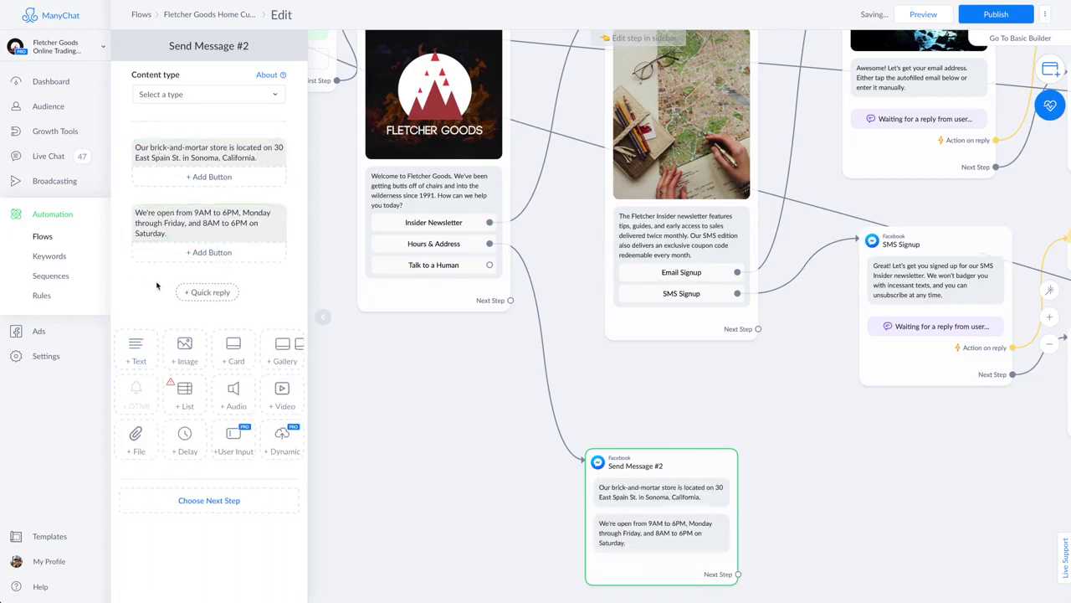
Step: Add a Get Directions button opening the Google Maps directions link, plus an image block
left_click(226, 253)
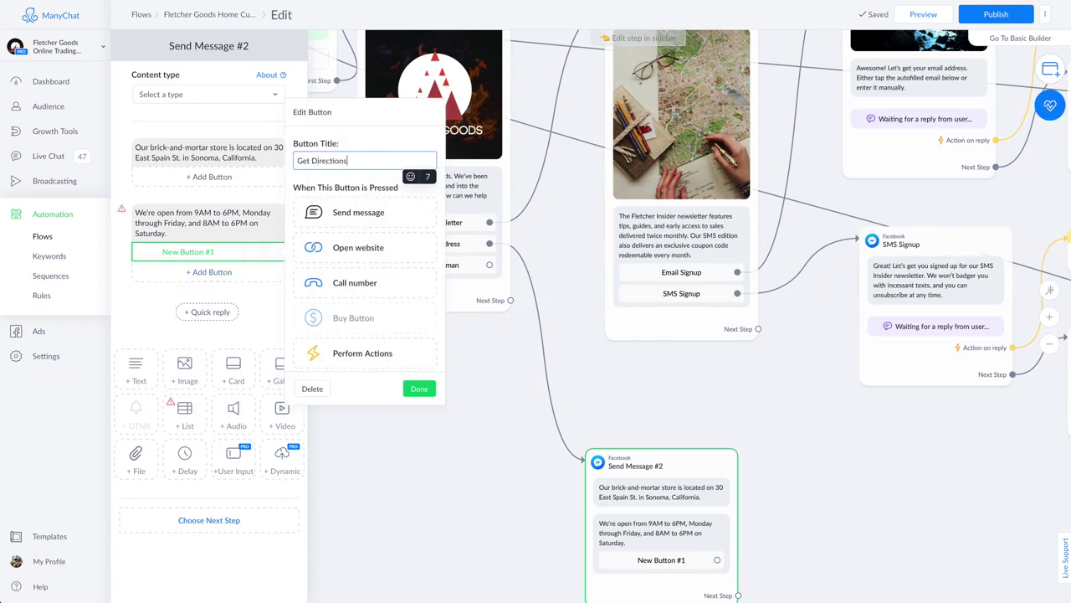
scroll(360, 280, "down", 1)
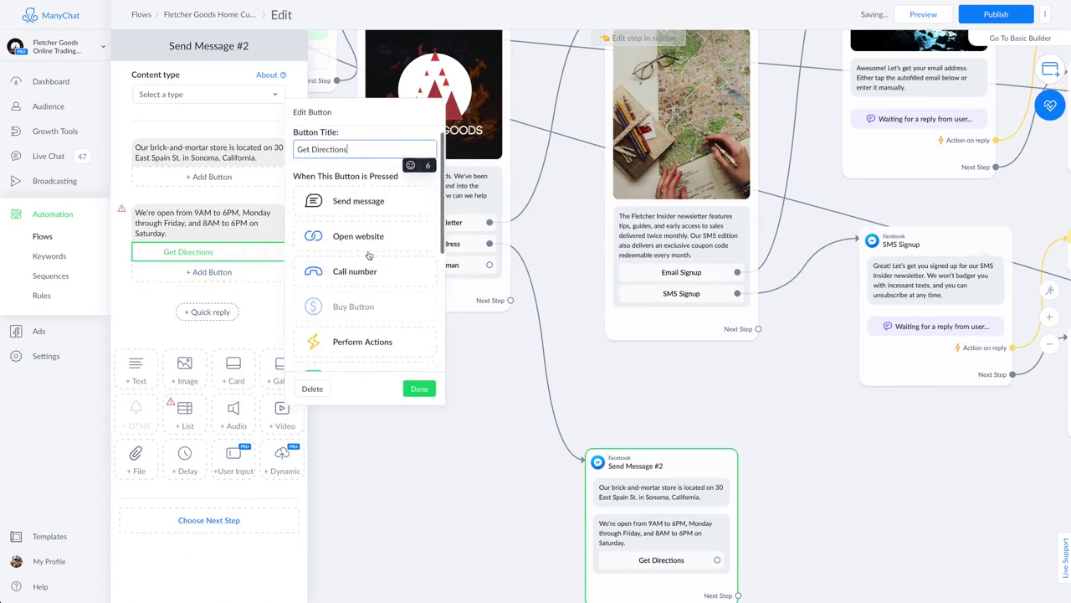
left_click(366, 236)
type("https://goo.gl/maps/iL14bWyFepqqBmkA9")
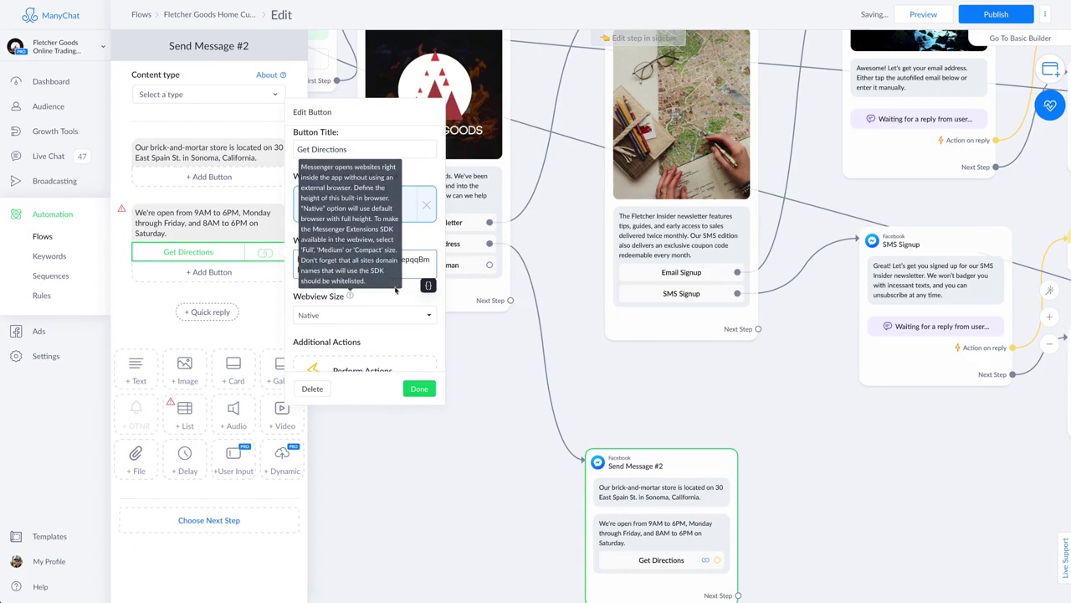
left_click(406, 297)
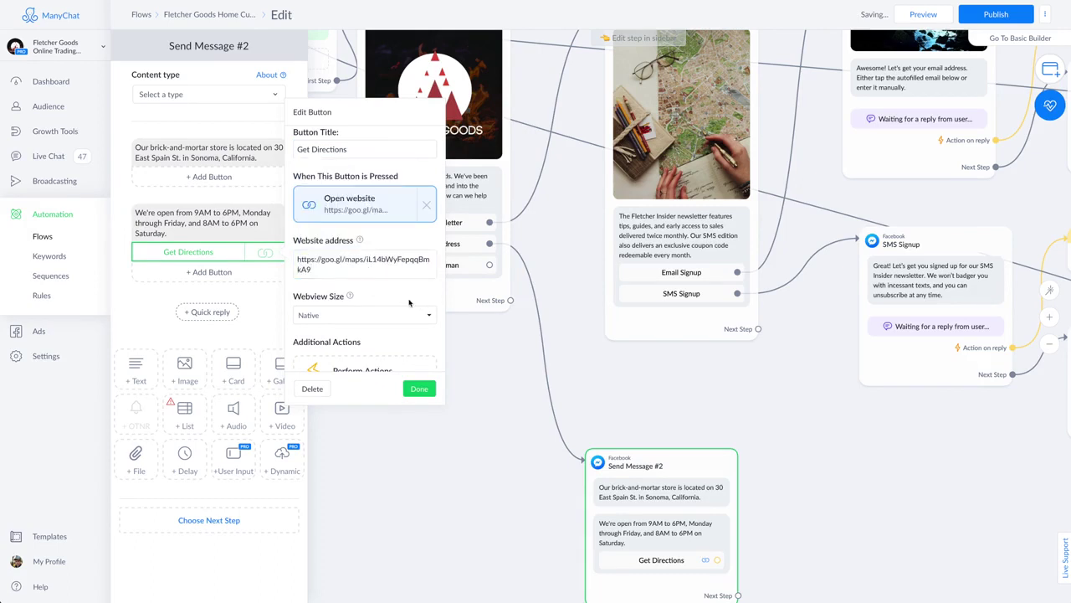
scroll(368, 362, "down", 1)
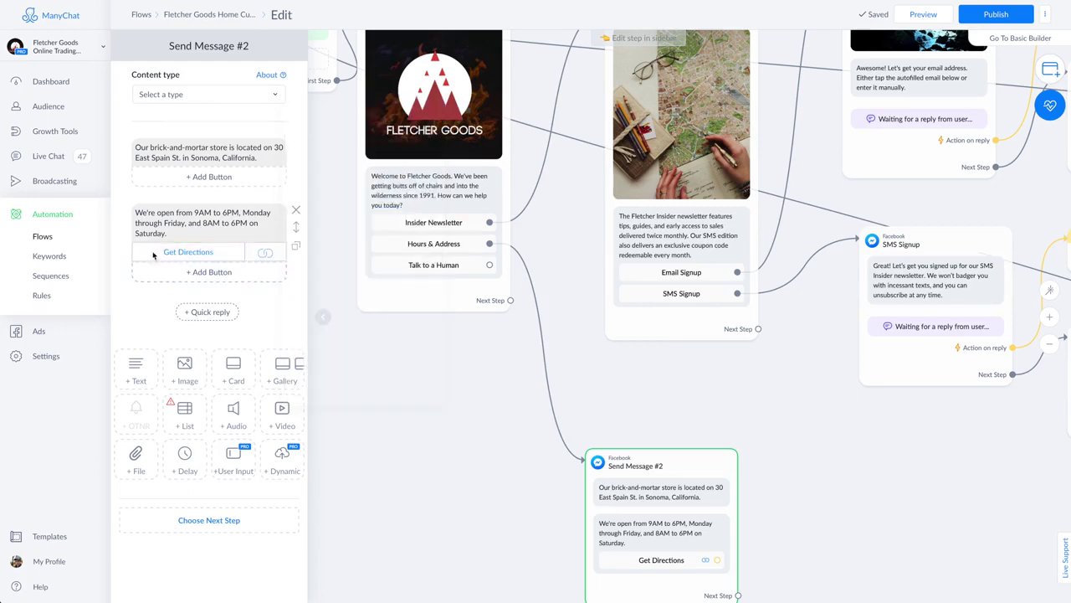
left_click_drag(186, 373, 179, 151)
Step: Upload the map image, name the step Ask for Address, and set its content type to Other
left_click_drag(123, 19, 223, 173)
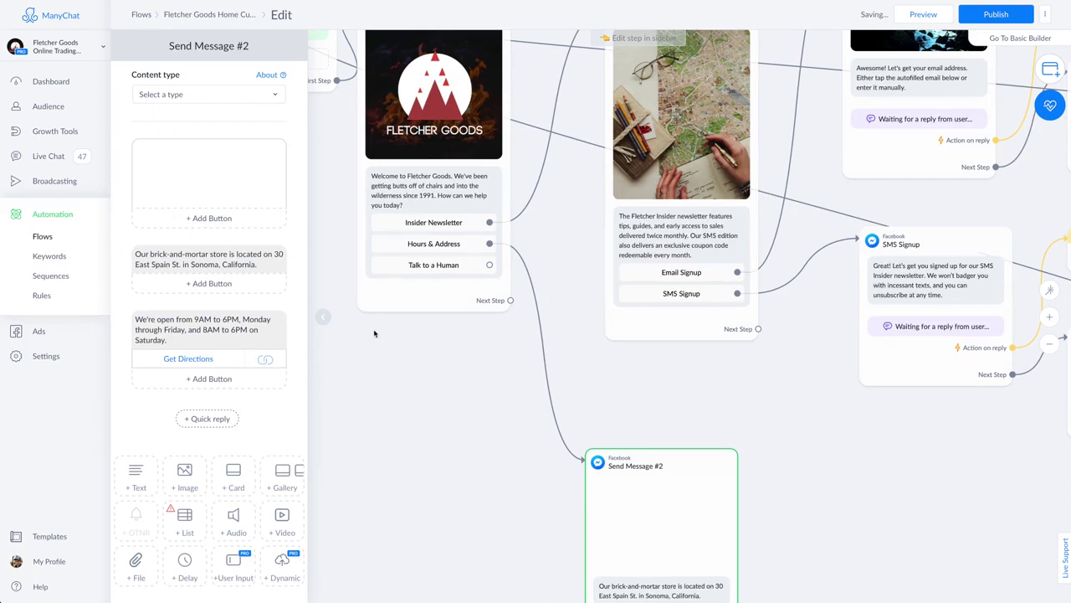
left_click(205, 48)
type("Ask for Address")
key("Return")
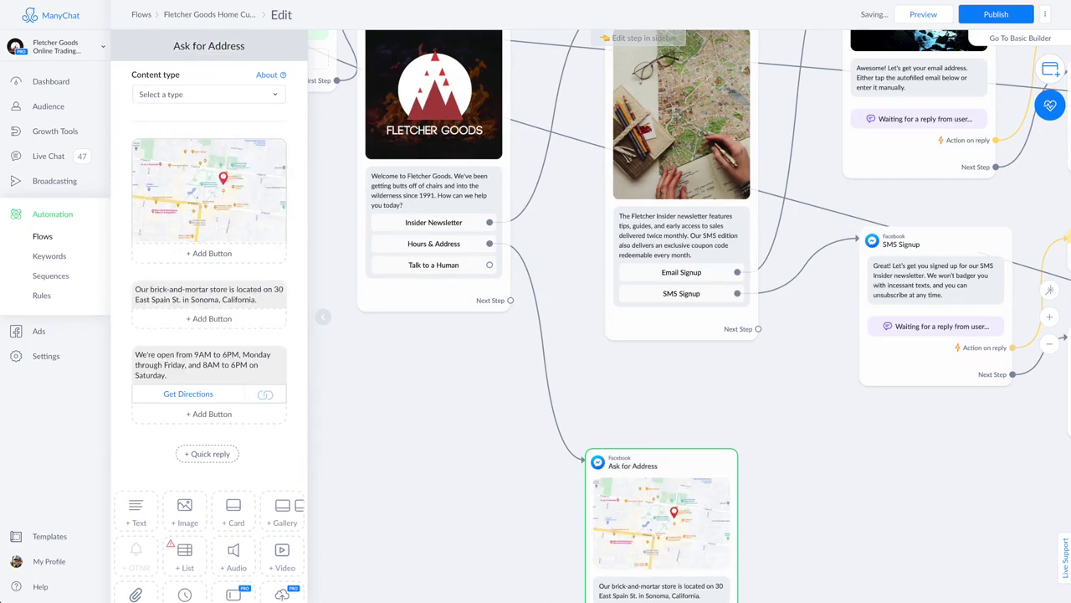
left_click(226, 95)
left_click(150, 177)
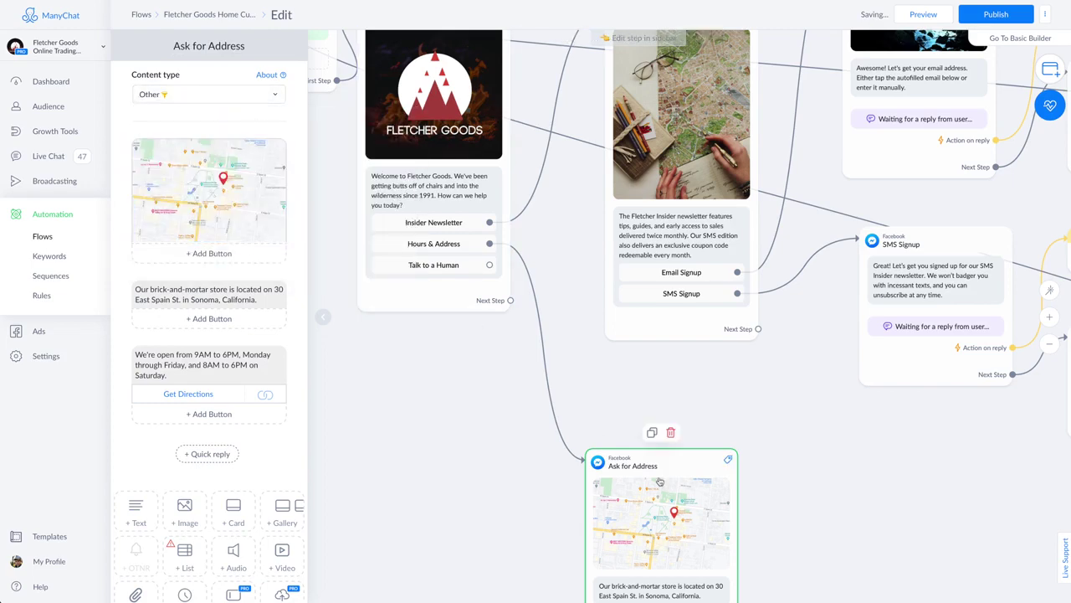
Step: Move the Ask for Address step into place on the canvas and close its editor
left_click_drag(660, 481, 621, 374)
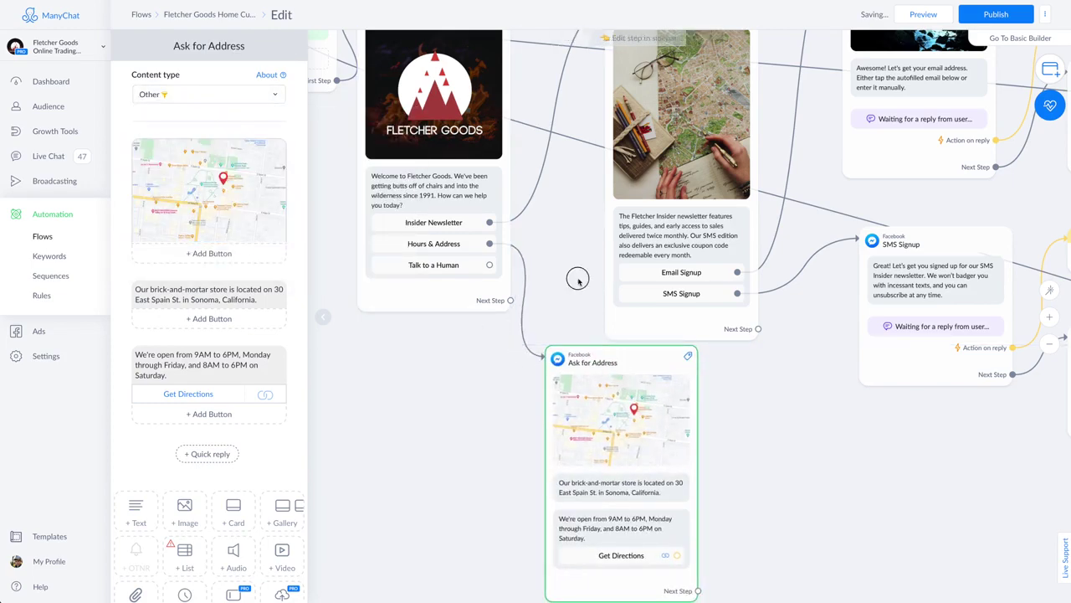
left_click_drag(578, 280, 549, 407)
scroll(585, 368, "down", 3)
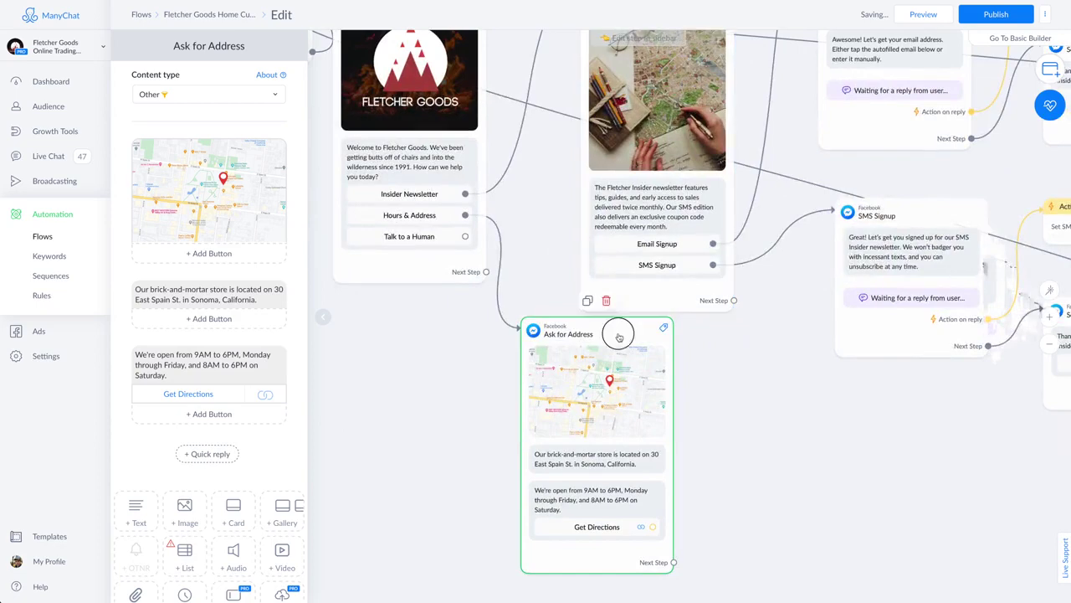
left_click(742, 421)
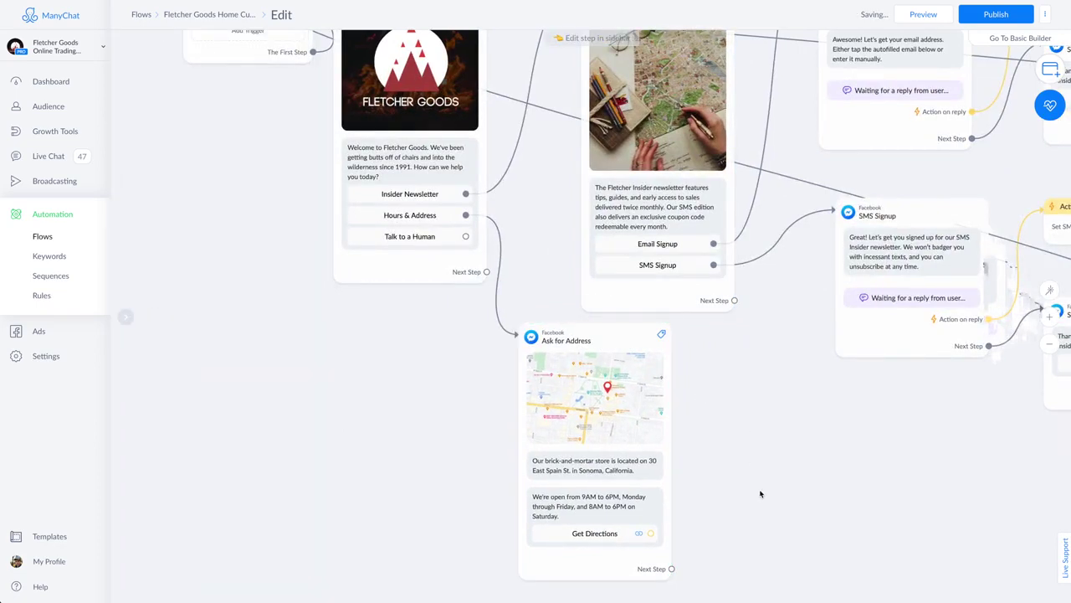
left_click_drag(760, 493, 727, 408)
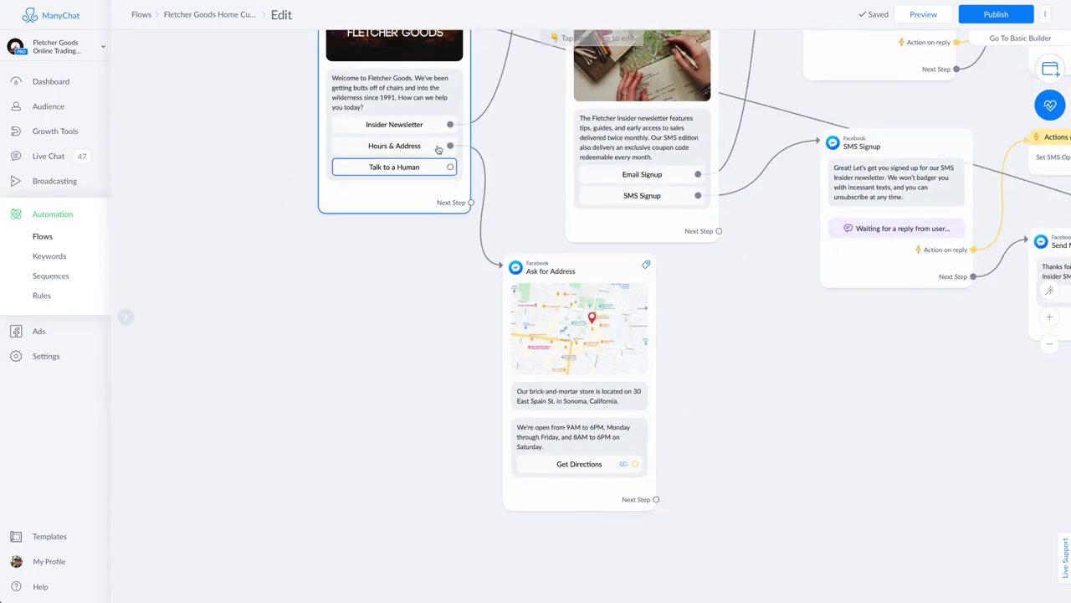
Step: Connect Talk to a Human to a new Actions step with a Notify Admins action
left_click_drag(451, 166, 757, 432)
left_click(793, 298)
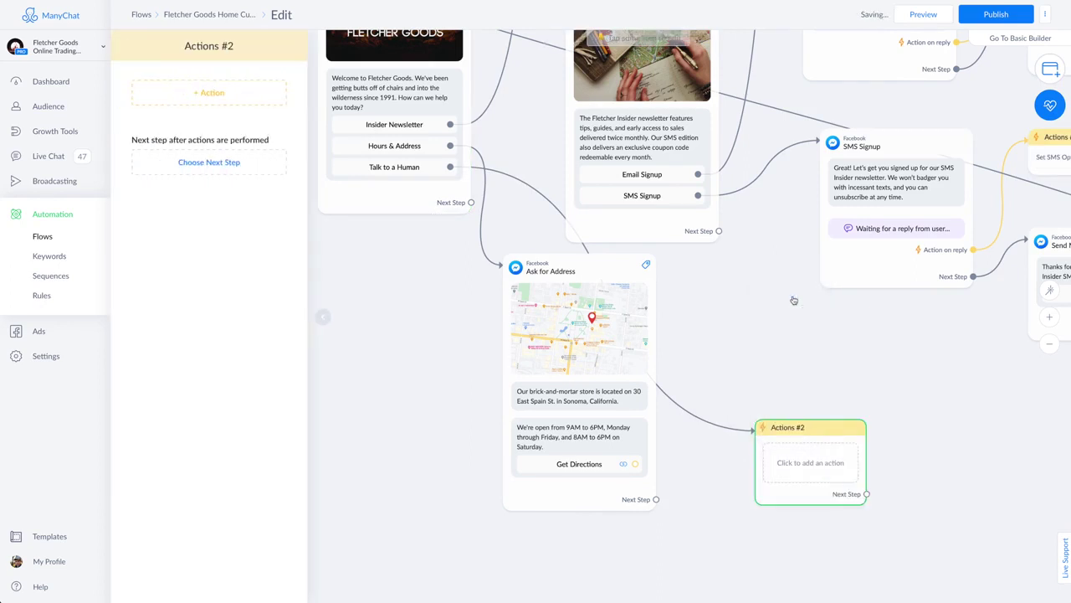
left_click(201, 94)
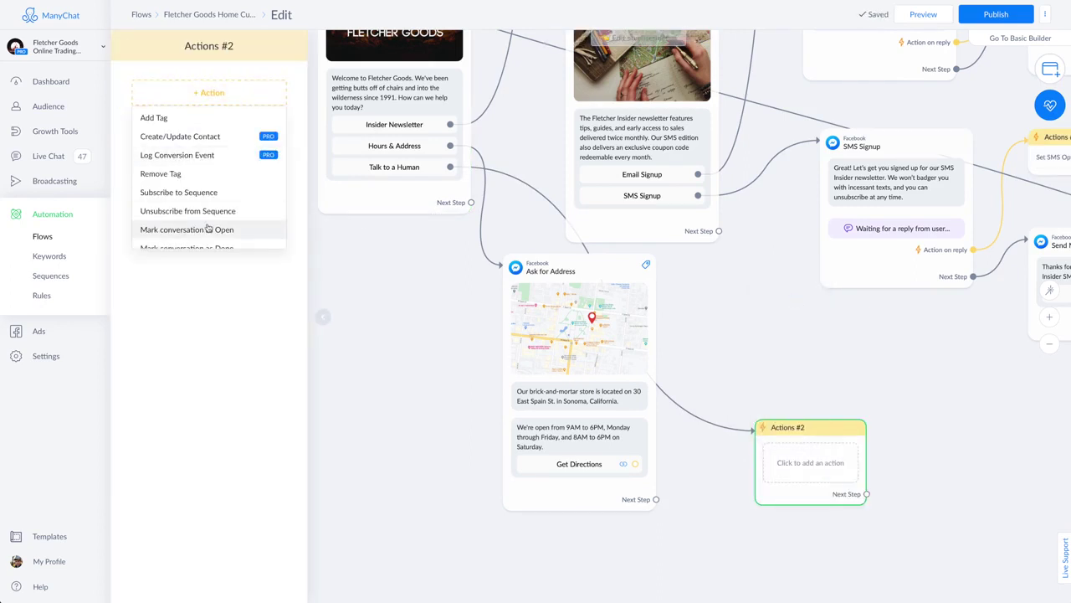
scroll(207, 227, "down", 5)
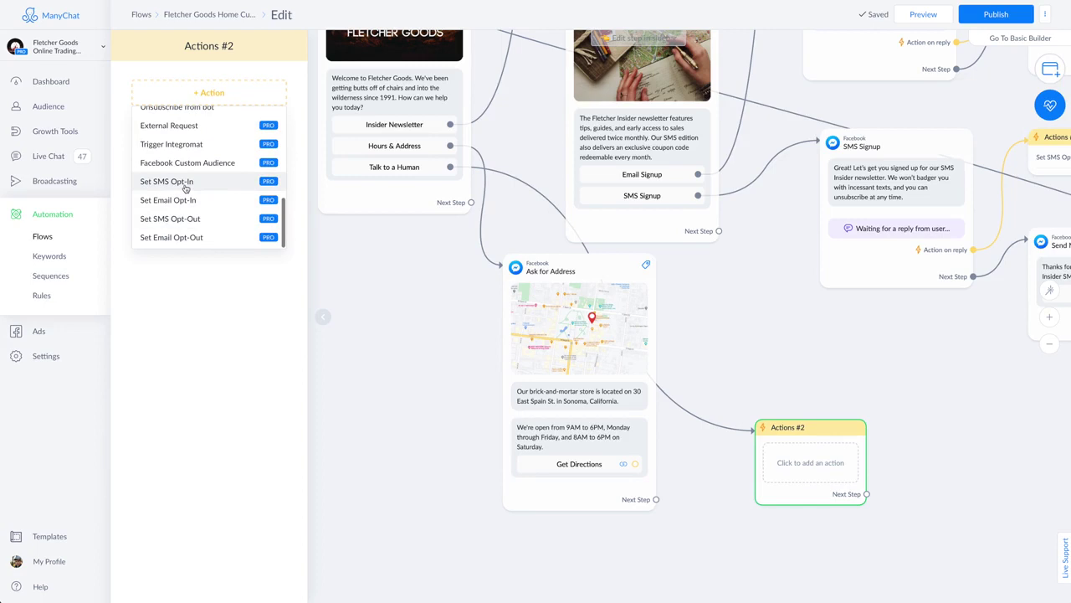
scroll(185, 189, "up", 4)
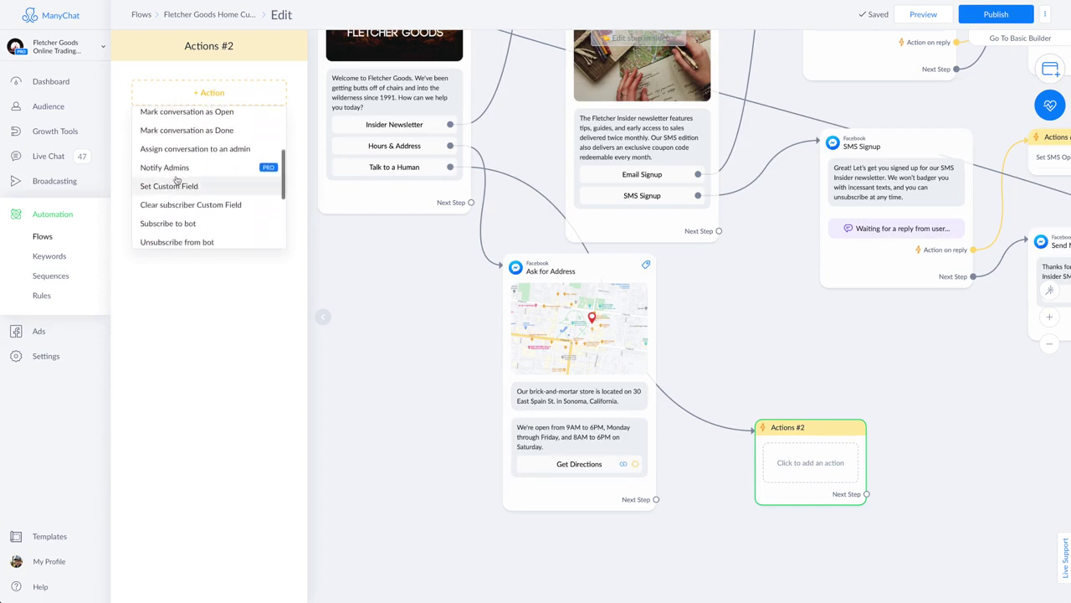
left_click(175, 169)
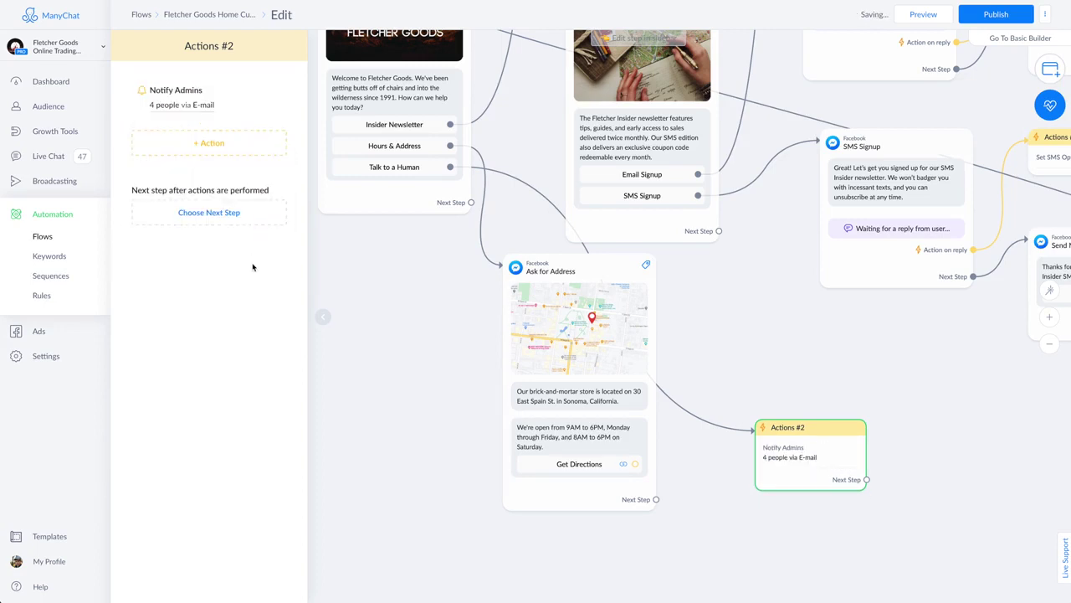
left_click(184, 105)
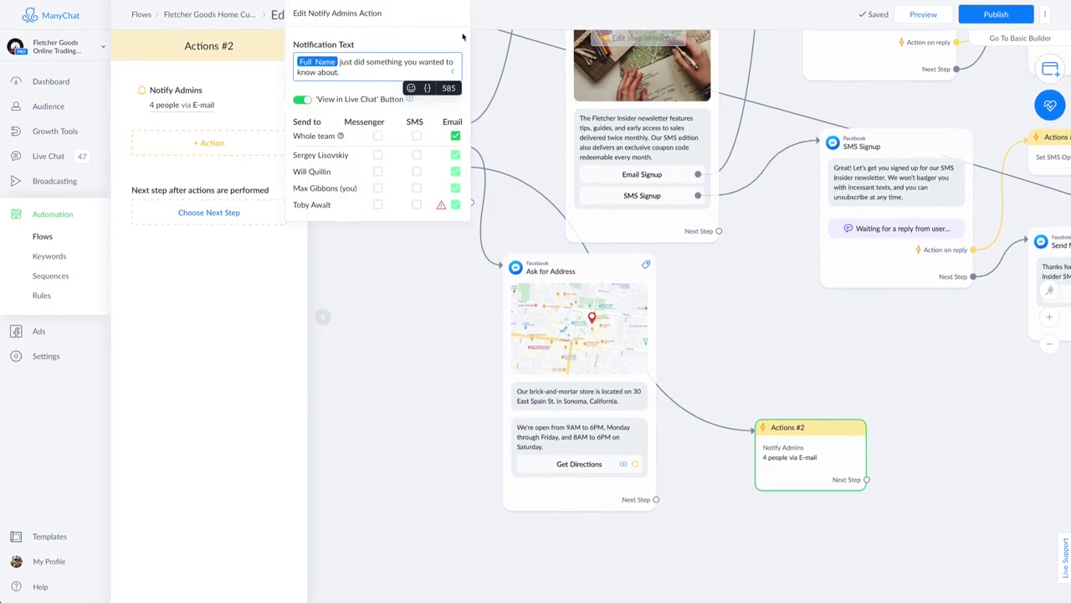
left_click(243, 121)
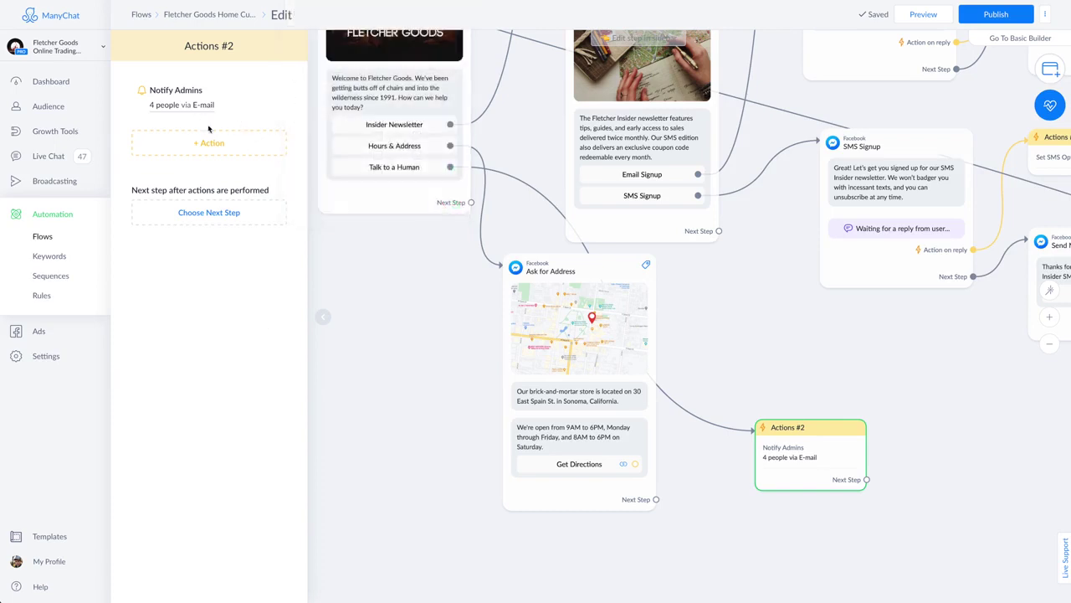
Step: Add a Mark conversation as Open action and name the step Talk to a Human Notifier
left_click_drag(839, 431, 815, 407)
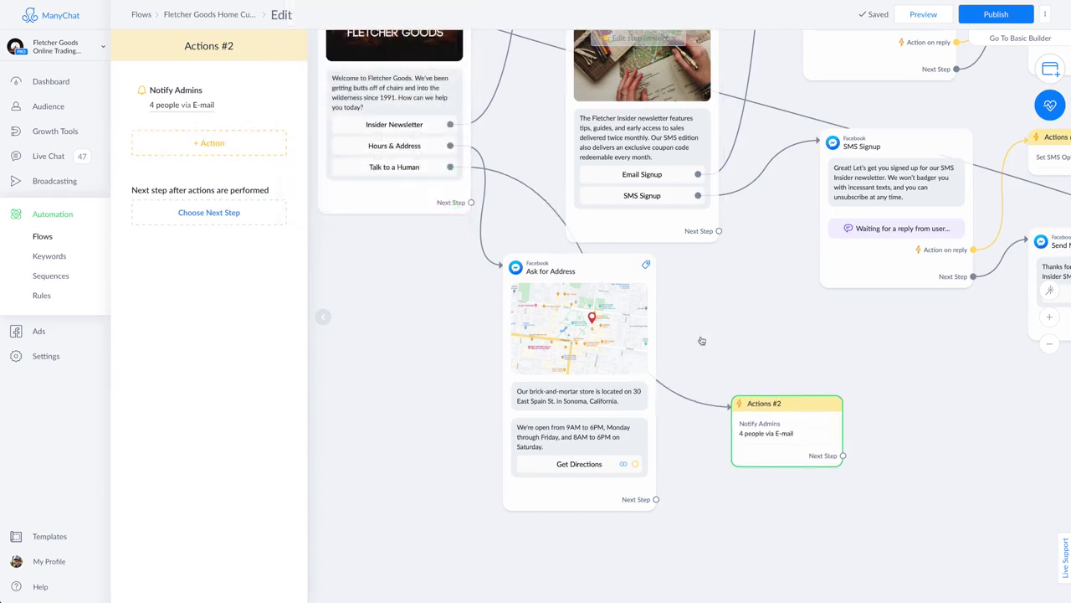
left_click(205, 146)
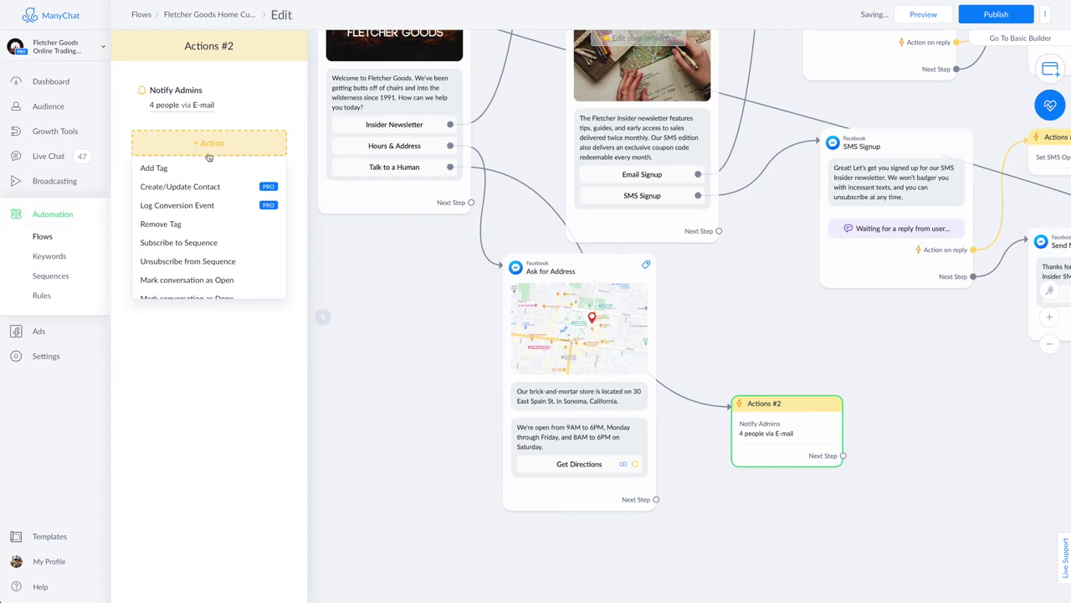
left_click(203, 281)
mouse_move(802, 431)
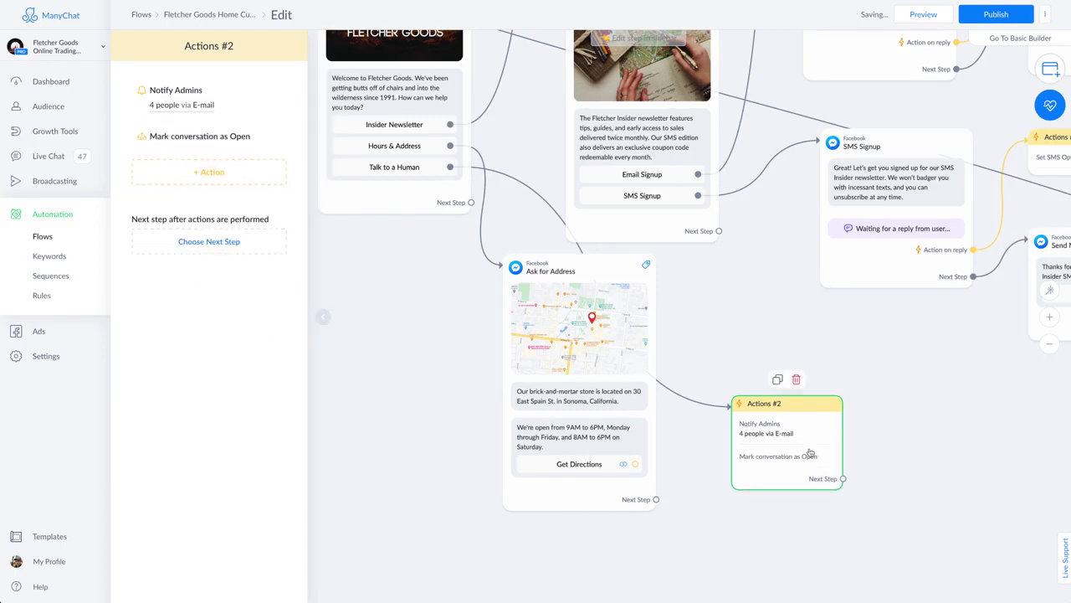
left_click(198, 46)
type("Talk to a H")
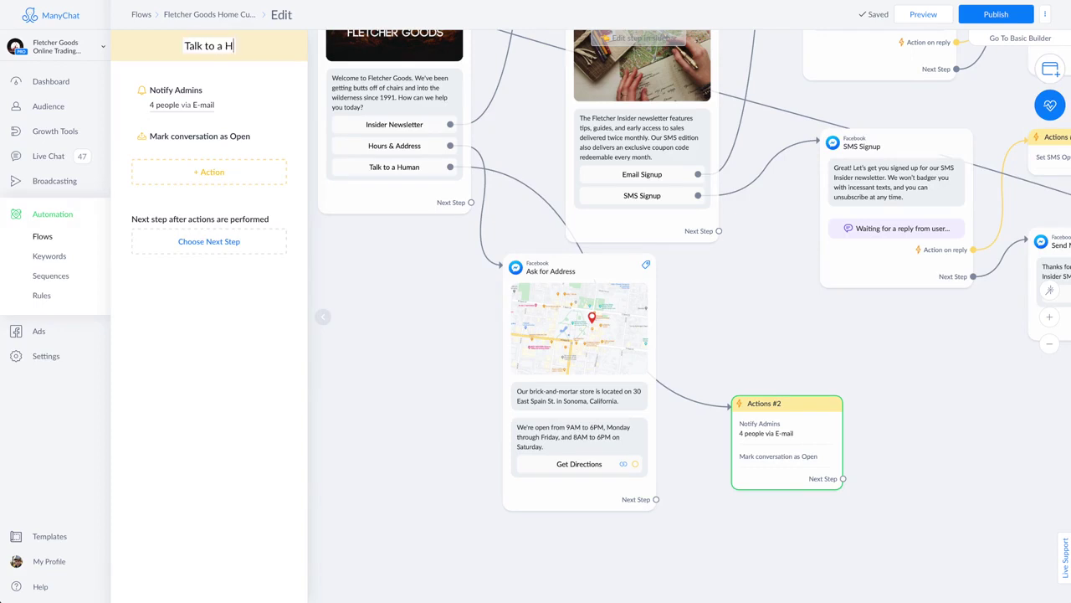
type("uman Notifier")
key("Return")
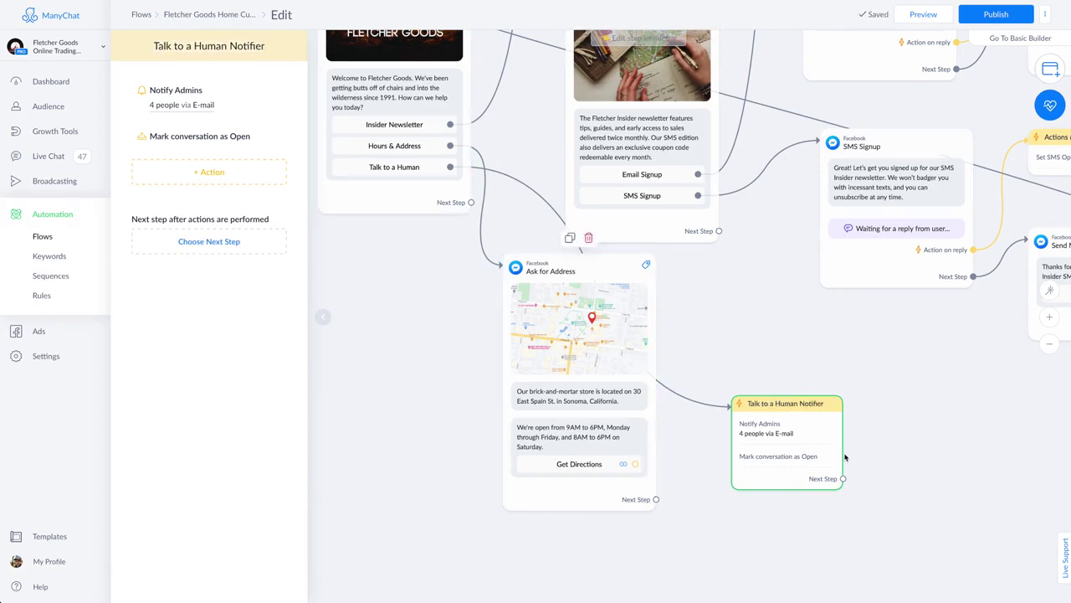
left_click_drag(843, 478, 910, 420)
Step: Add a linked message saying someone will chat shortly, followed by a 3-second typing pause
left_click(939, 267)
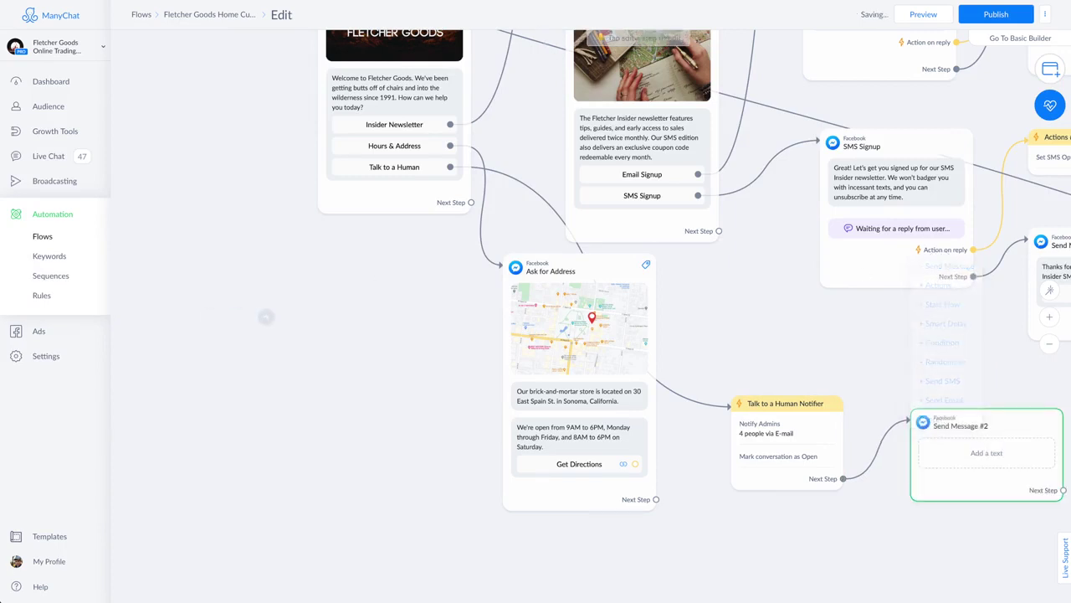
left_click(176, 149)
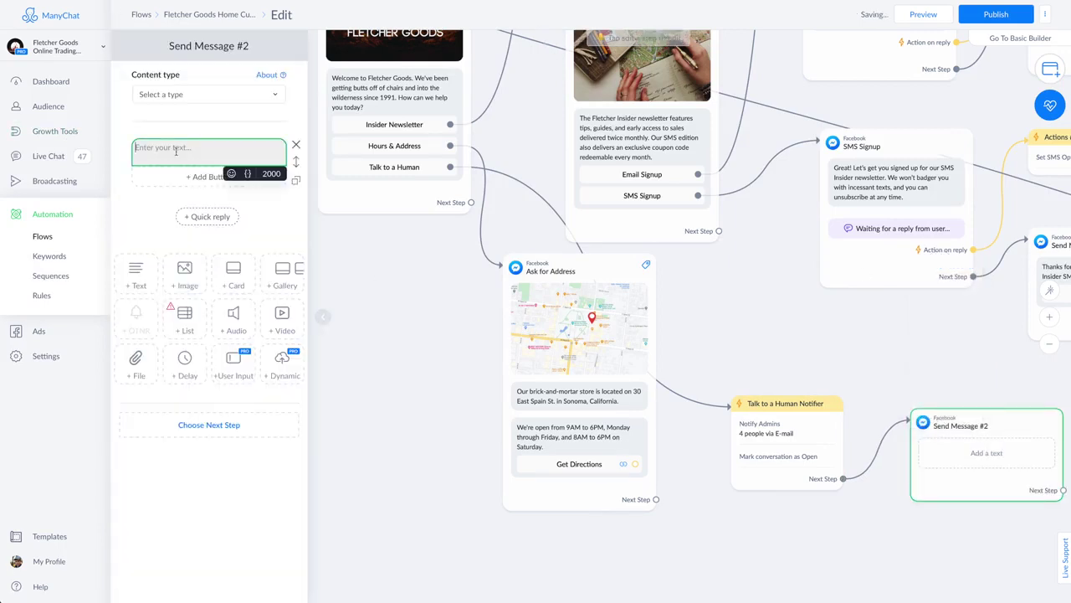
type("Okay! Someone will be here to chat shortly.")
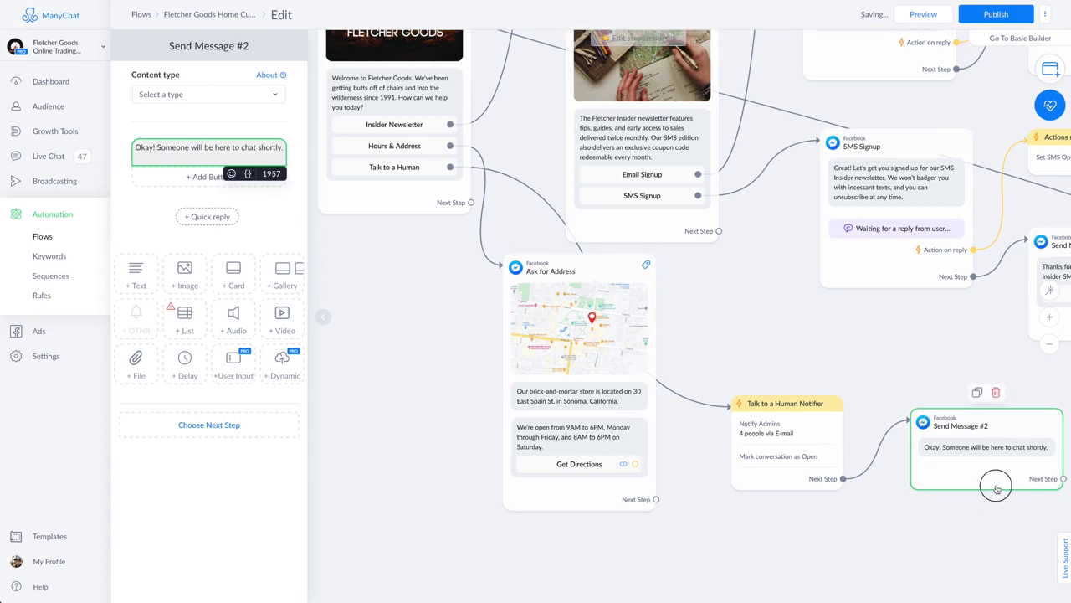
left_click_drag(996, 488, 966, 519)
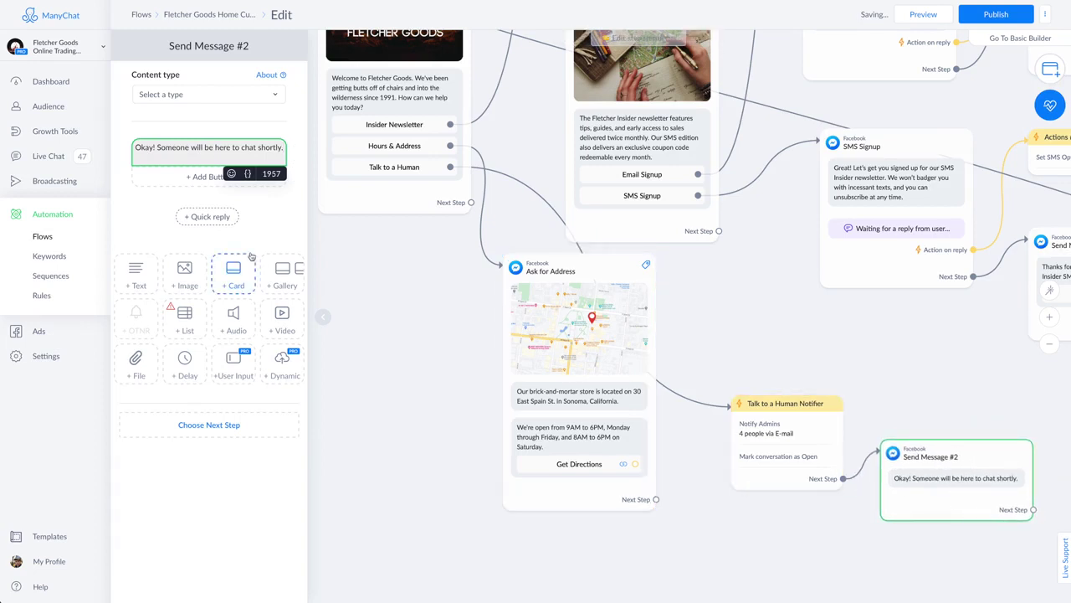
left_click(279, 224)
left_click(186, 360)
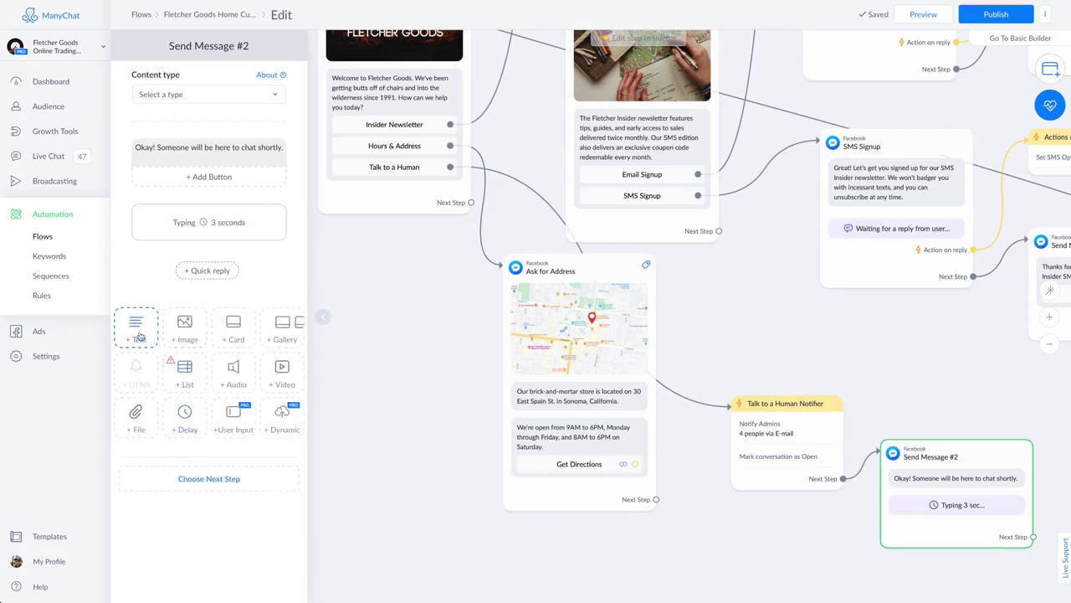
Step: Add an image block, the product catalog suggestion text, and a Browse Catalog button
left_click(183, 331)
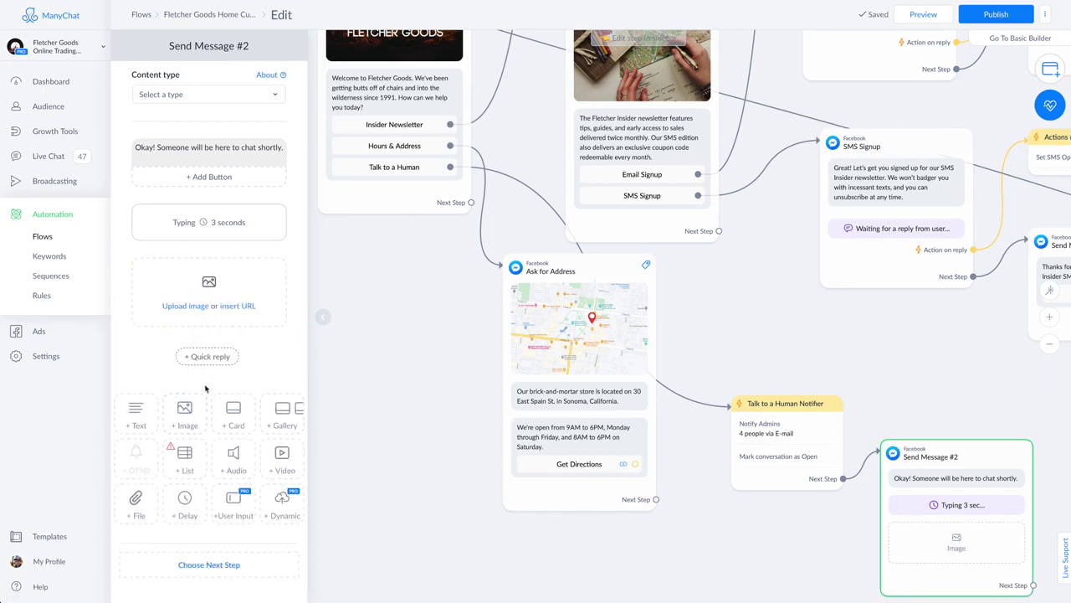
left_click(135, 413)
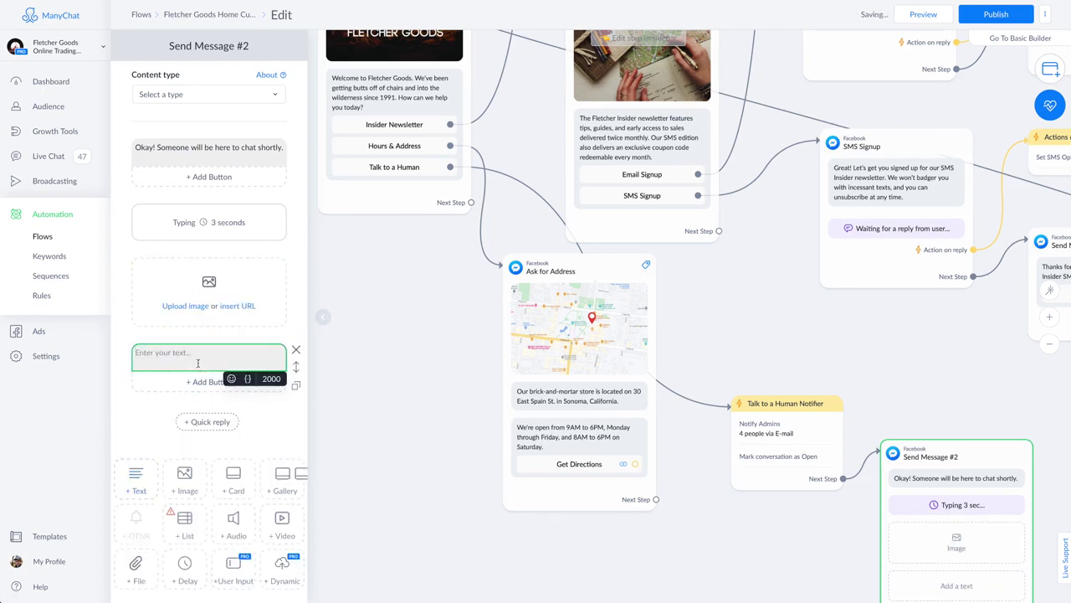
type("But while you wait...maybe you'd like to check out our product catalog?")
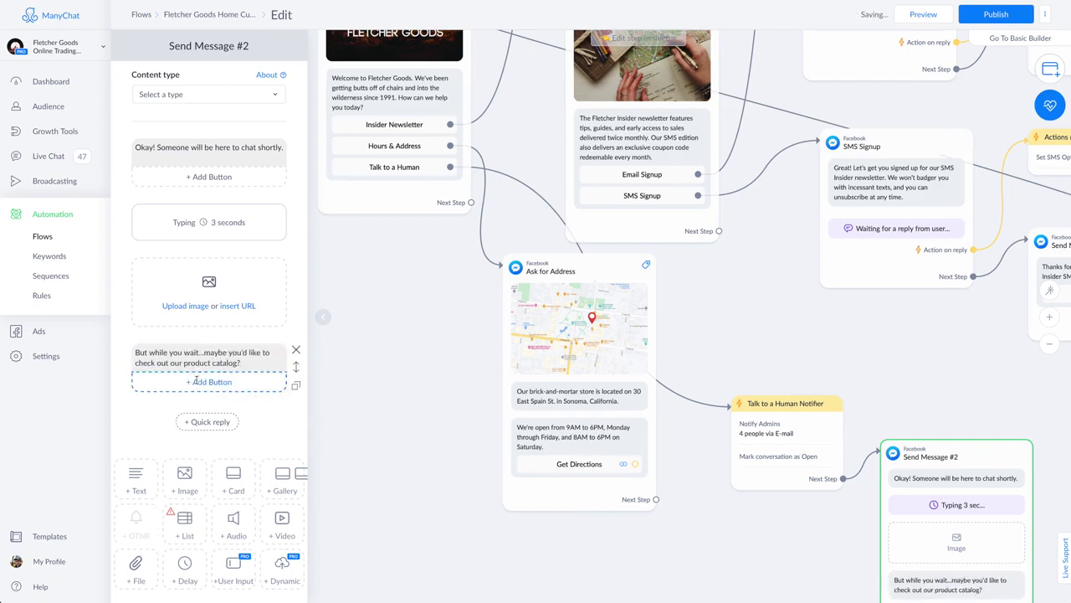
left_click(209, 381)
type("Browse Catalog")
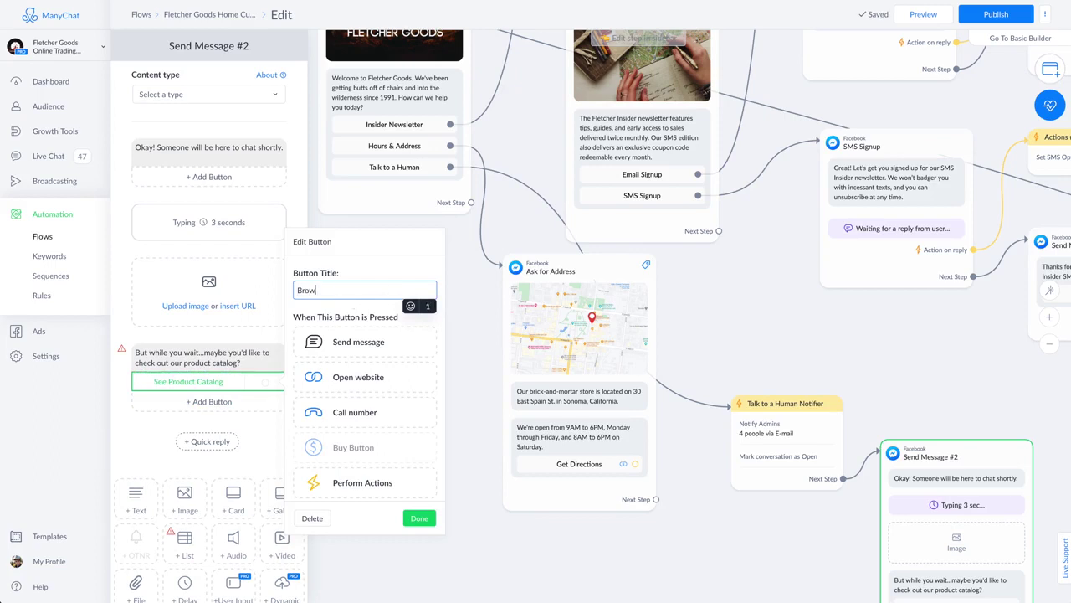
Step: Make the Browse Catalog button open a website and save it
left_click(371, 377)
left_click(335, 401)
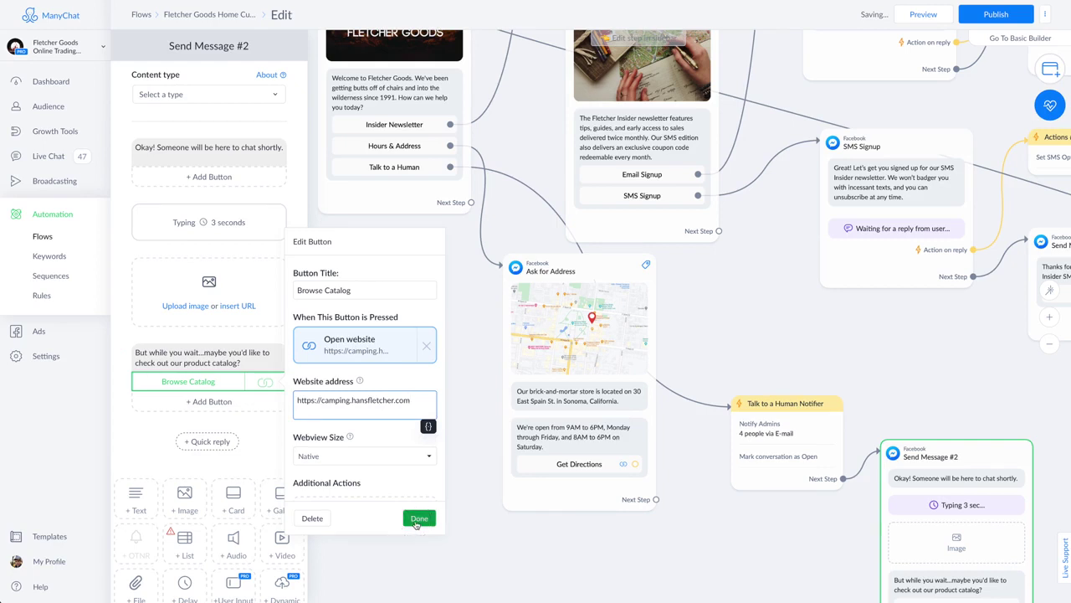
left_click(416, 520)
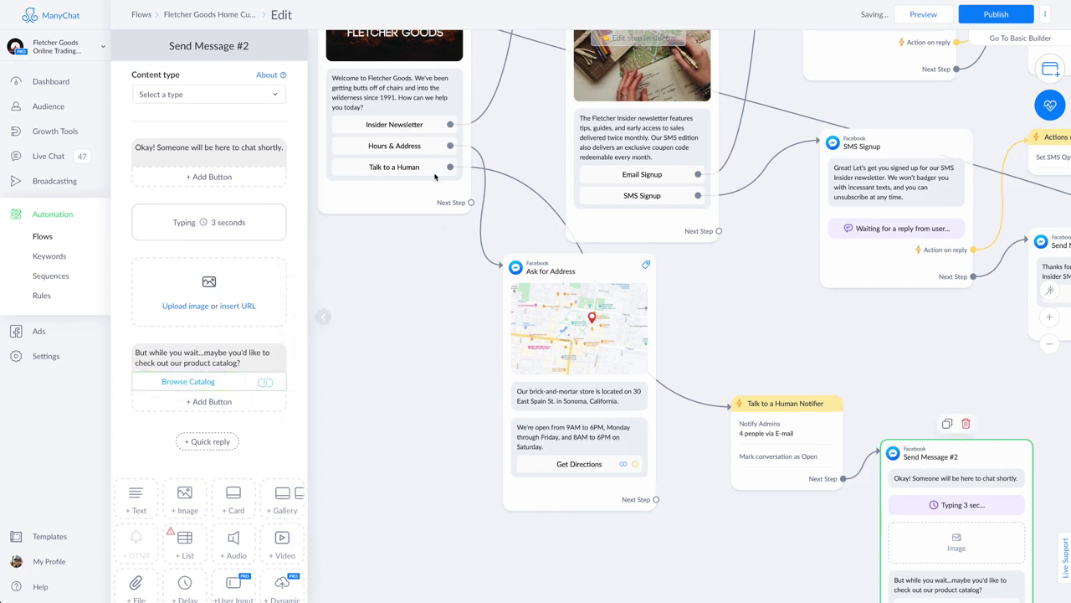
Step: Rename the step Confirmation + Suggestion and upload the axe photo into its image block
left_click(232, 52)
type("Confirmation + Suggestion")
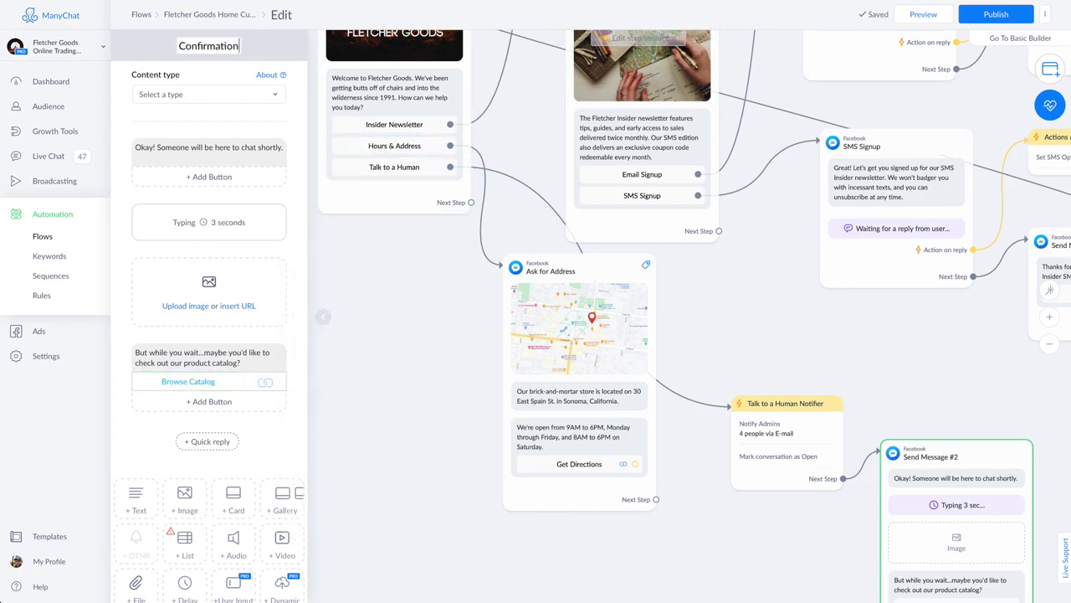
left_click(134, 475)
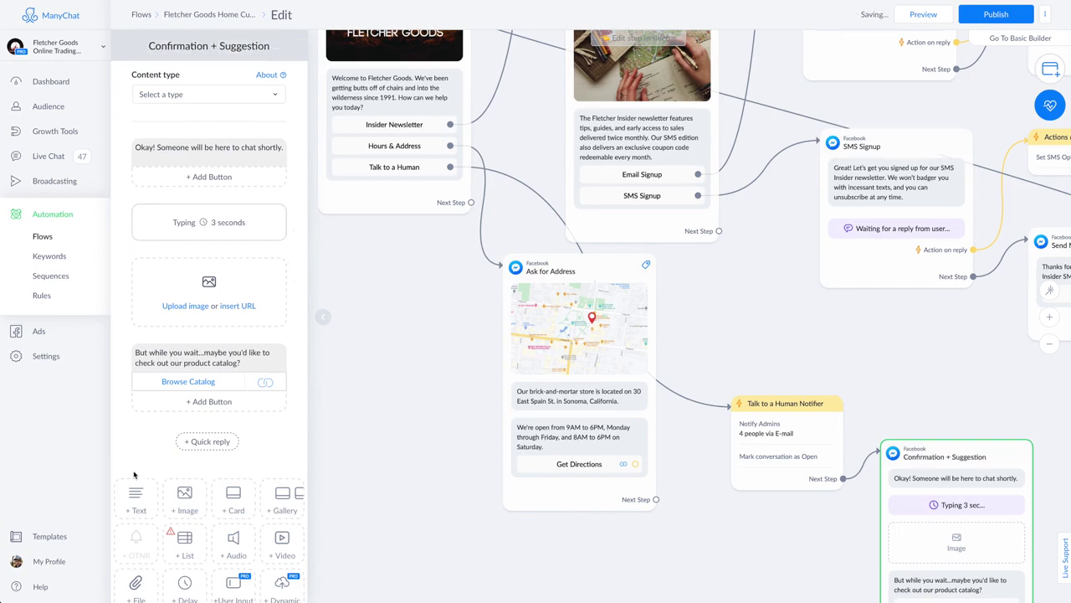
left_click_drag(154, 250, 209, 289)
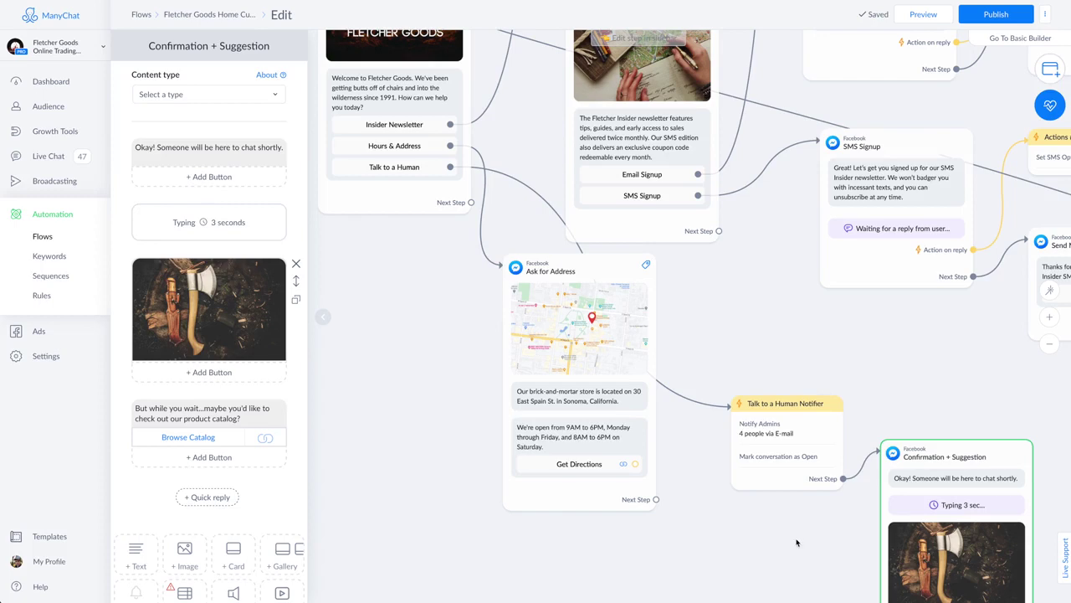
Step: Move the Confirmation + Suggestion step up and right, then zoom out to show the whole flow
left_click_drag(796, 545, 633, 408)
left_click_drag(814, 554, 836, 479)
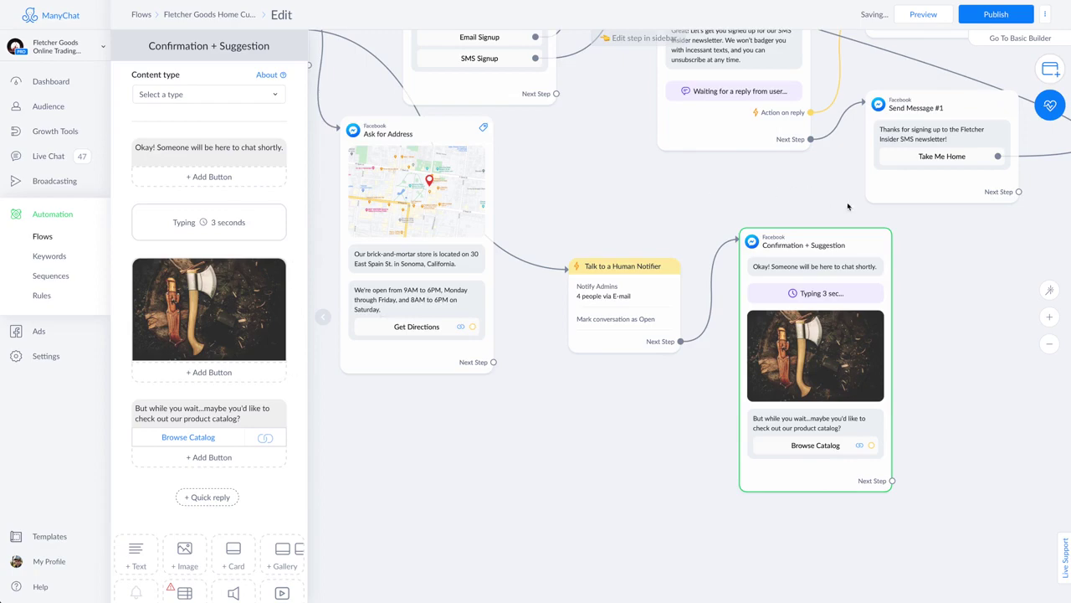
scroll(712, 201, "down", 5)
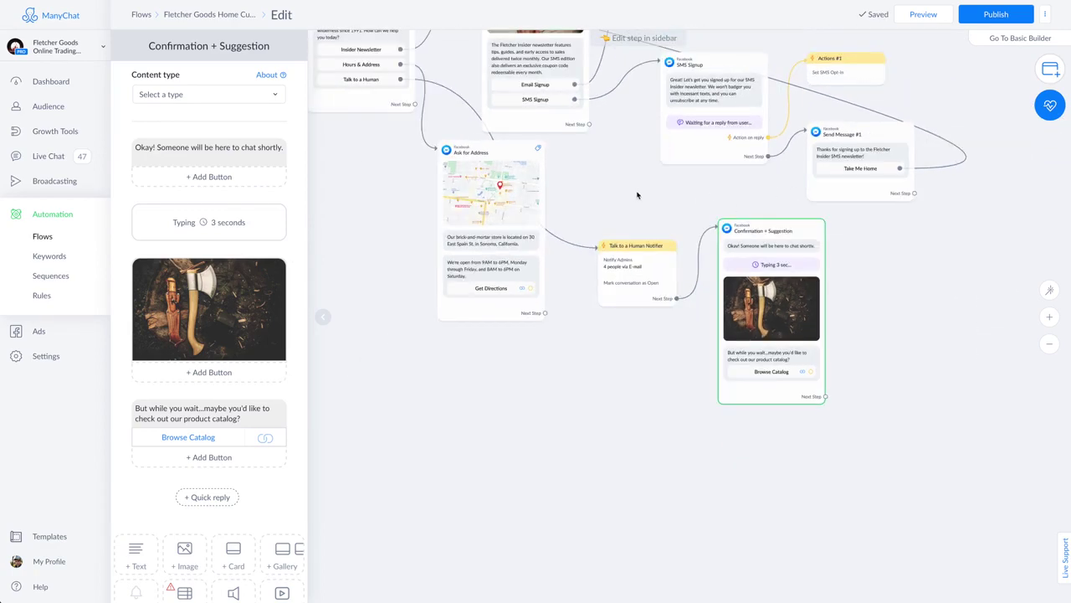
left_click_drag(637, 195, 744, 396)
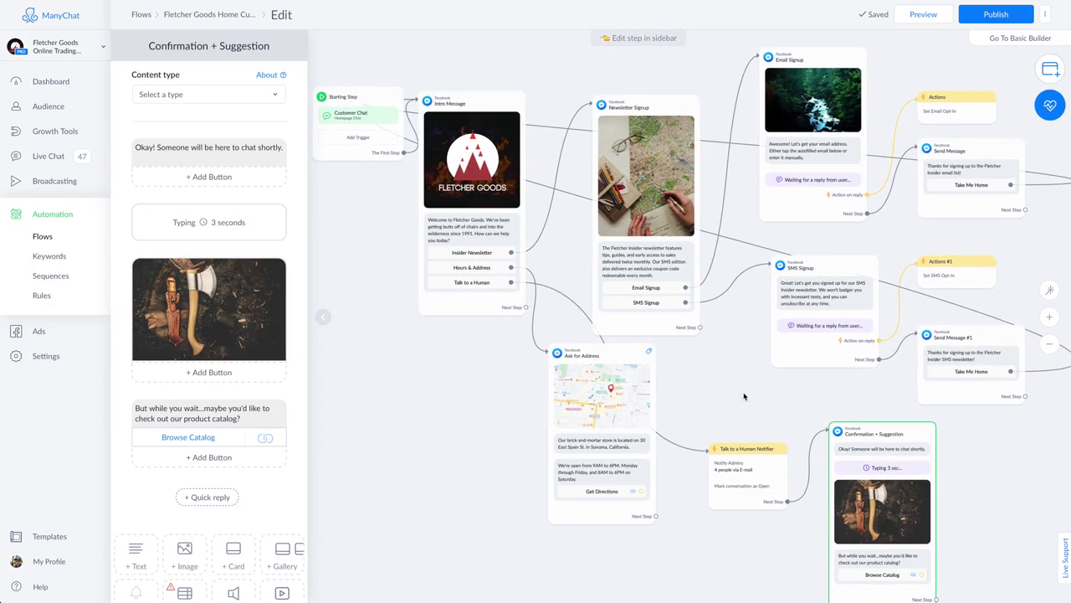
Step: Publish the flow and check the Starting Step's trigger settings
left_click(1002, 15)
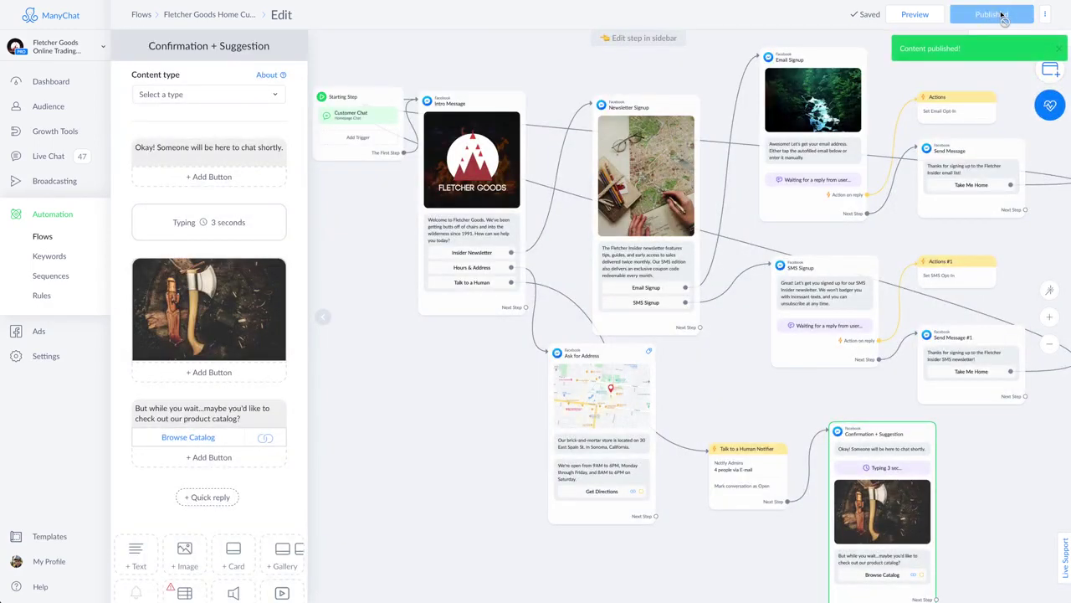
left_click(411, 345)
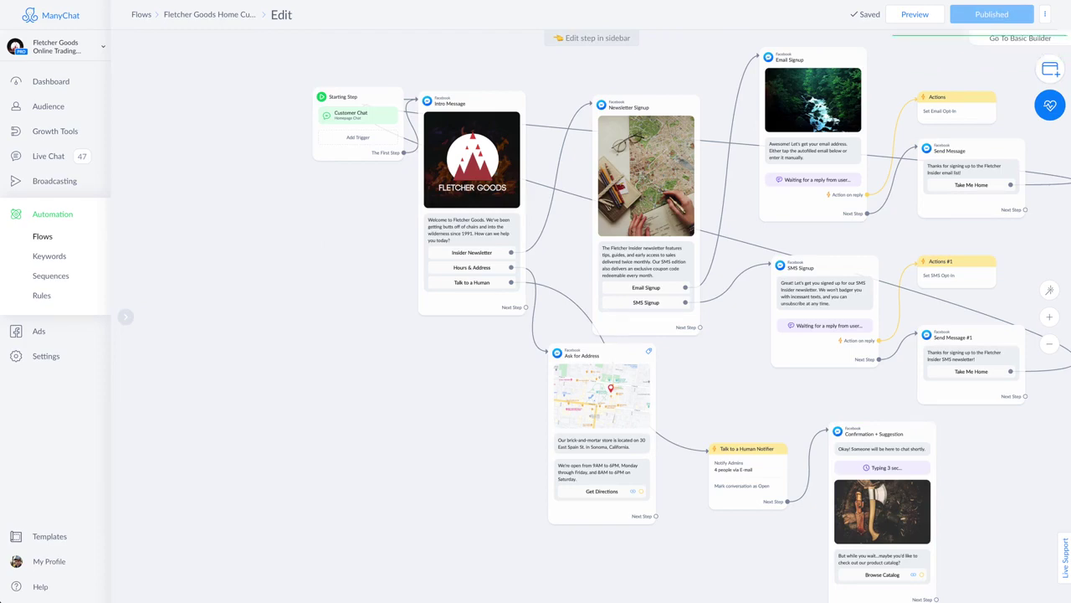
scroll(331, 136, "up", 5)
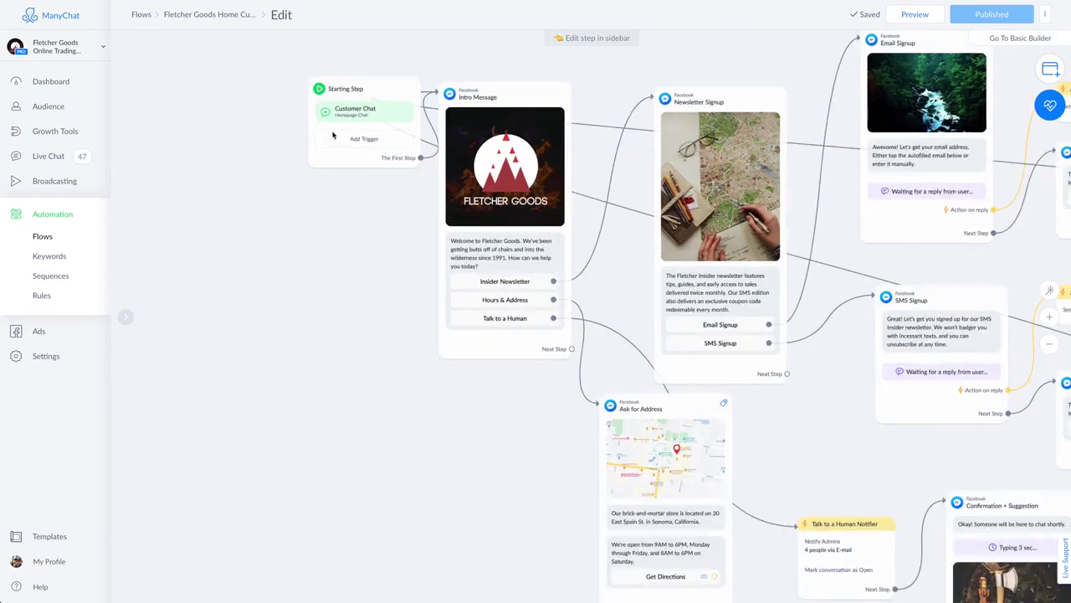
scroll(251, 211, "up", 3)
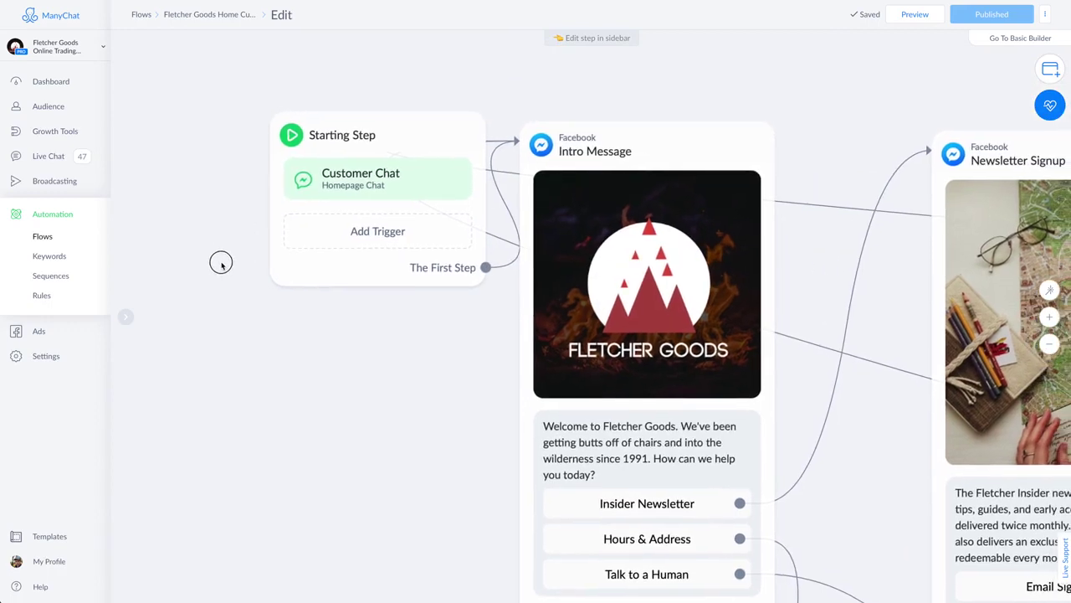
left_click(371, 203)
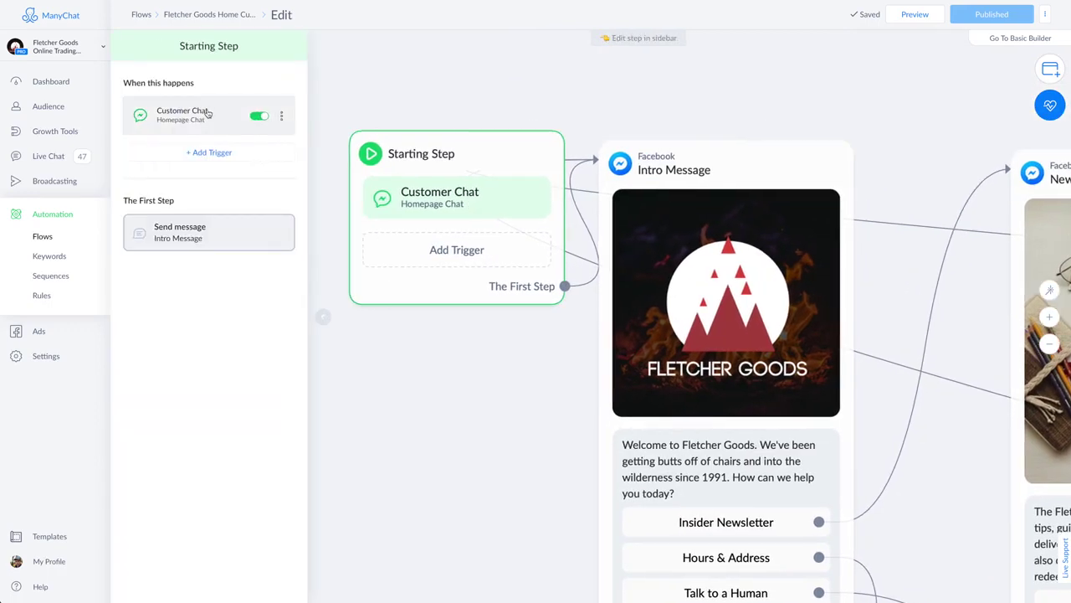
left_click(527, 440)
Step: Nudge the email Actions and Send Message cards into neater positions
left_click_drag(531, 444, 355, 428)
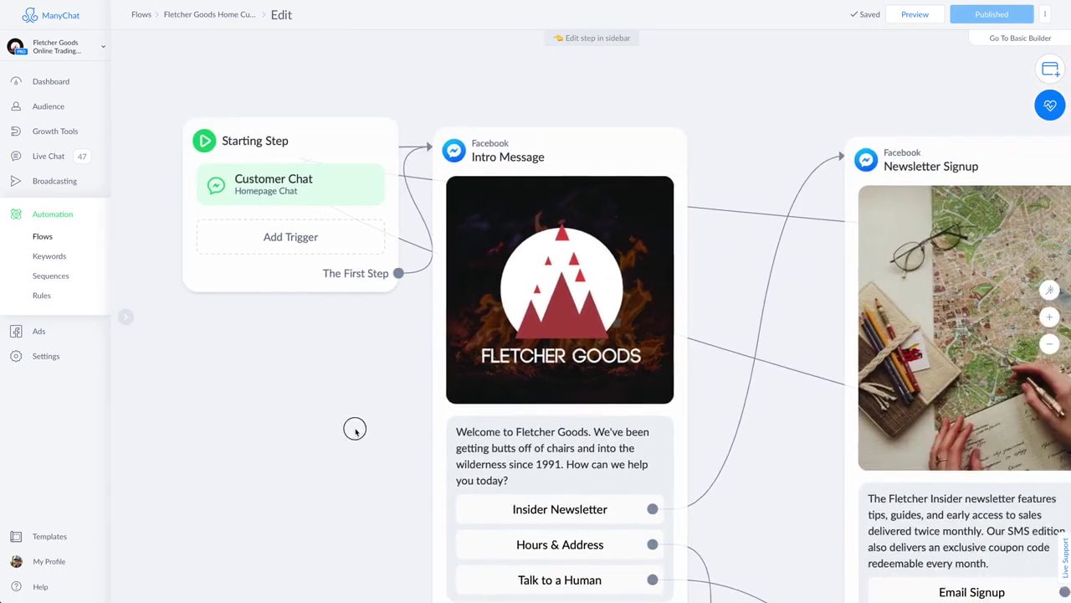
scroll(356, 432, "down", 2)
left_click_drag(708, 481, 534, 366)
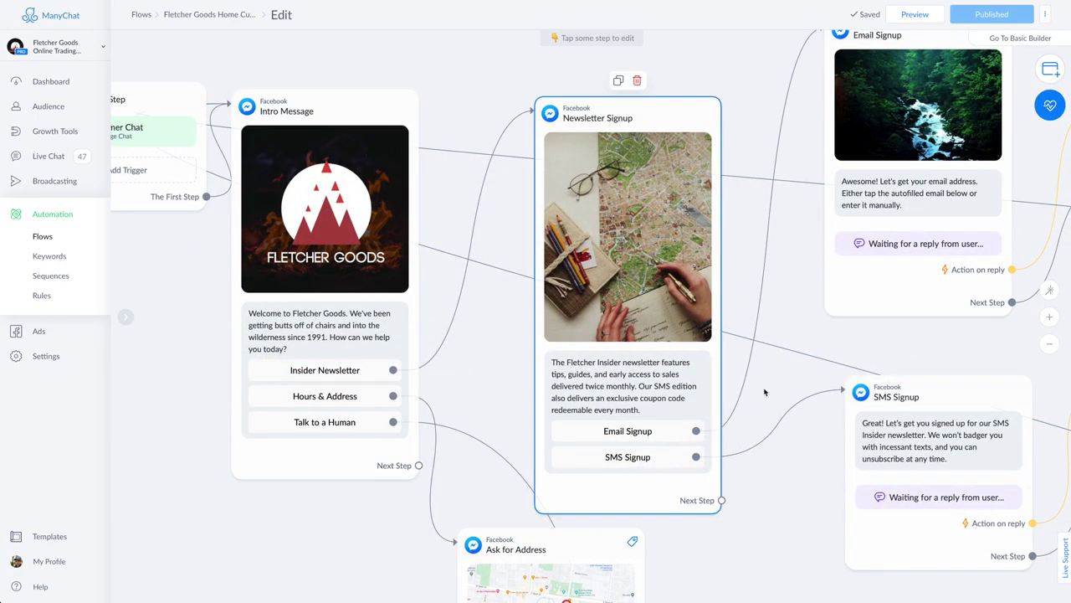
left_click_drag(845, 349, 496, 431)
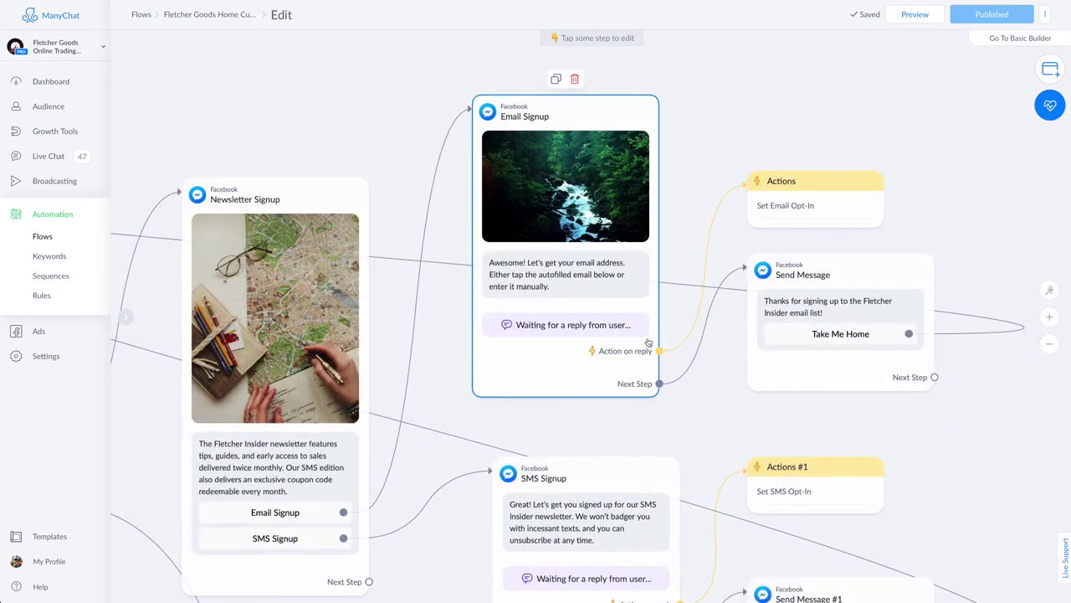
left_click_drag(823, 210, 817, 177)
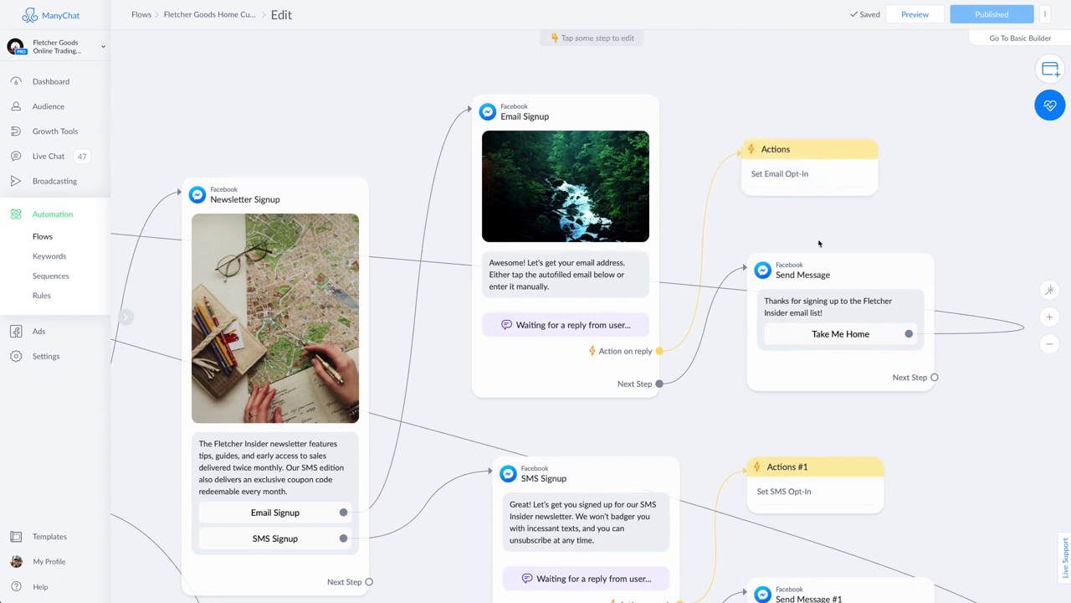
left_click_drag(822, 251, 780, 273)
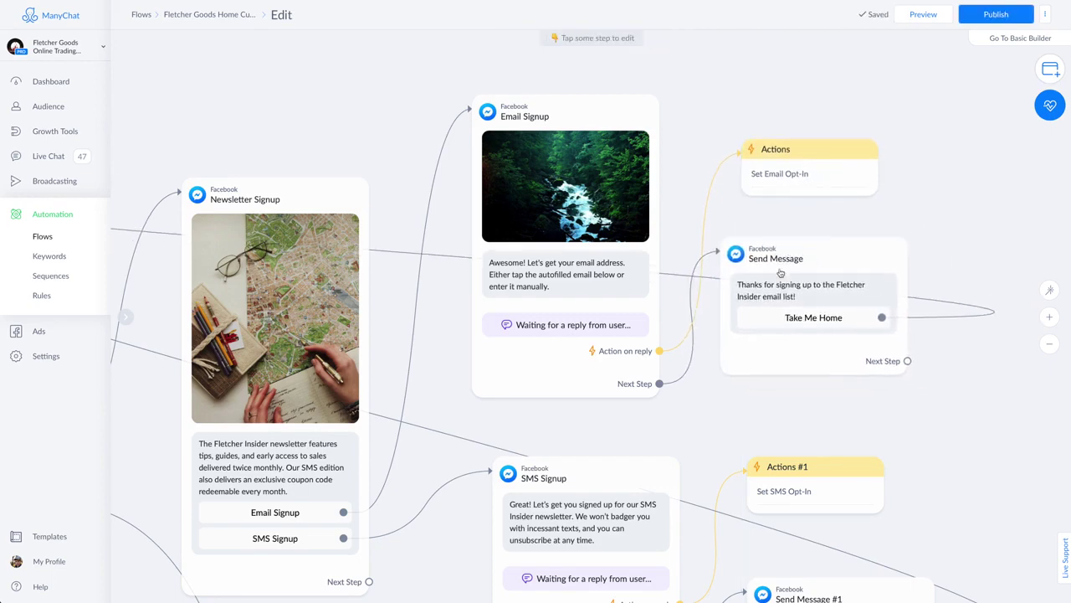
left_click_drag(718, 463, 720, 215)
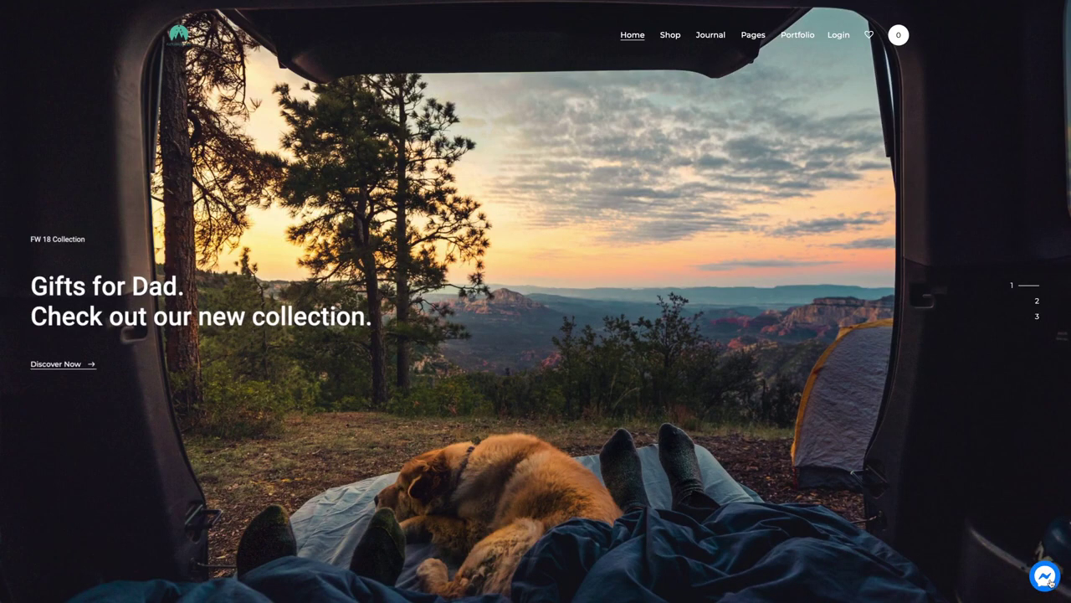
Step: Open the website's Messenger chat as a guest and choose the Hours & Address reply
left_click(1045, 575)
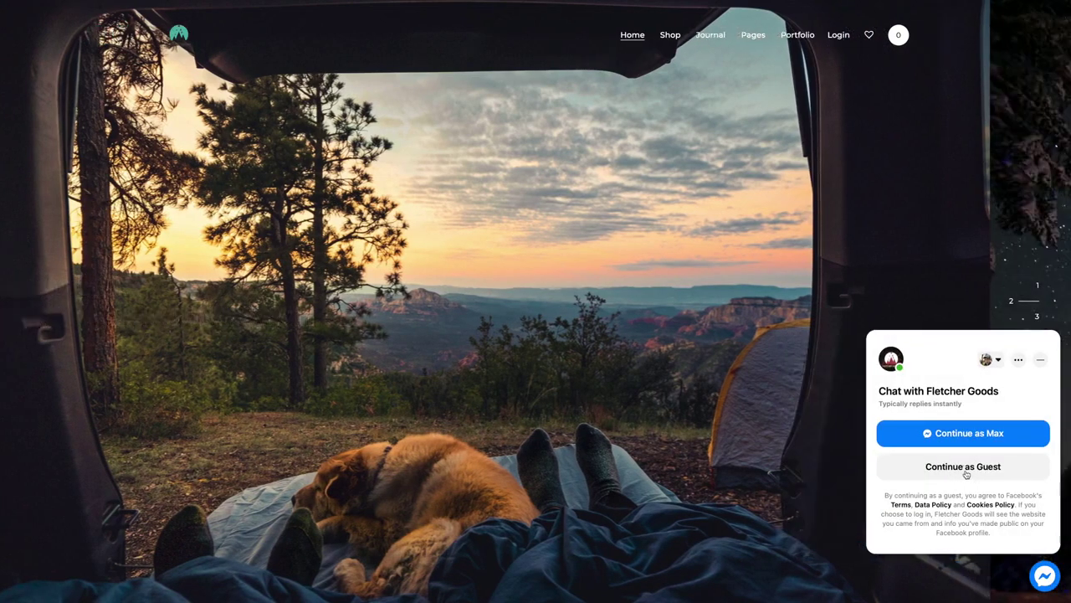
left_click(966, 467)
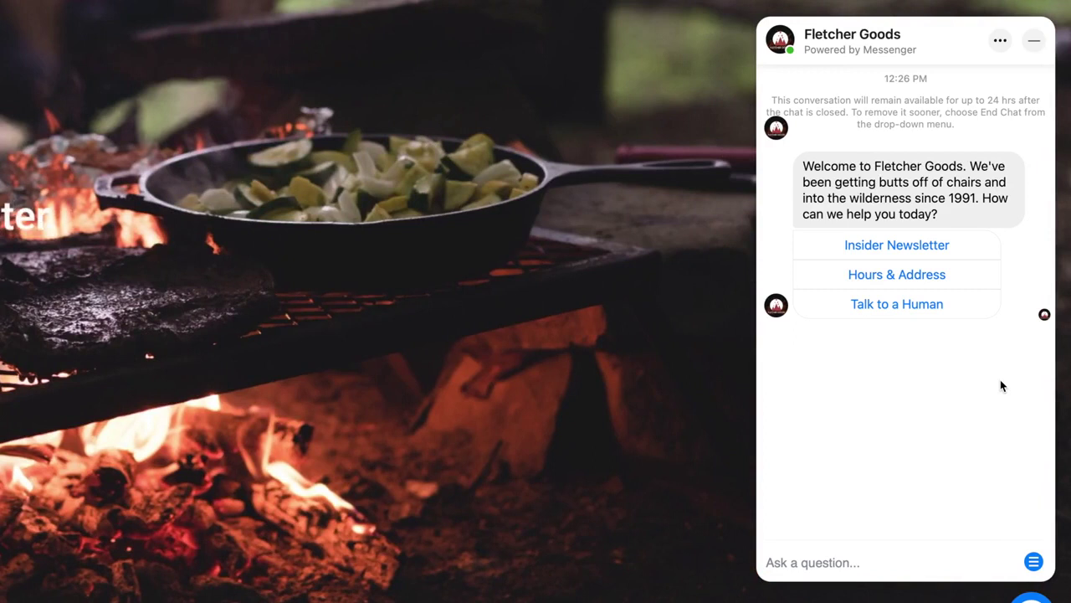
left_click(894, 282)
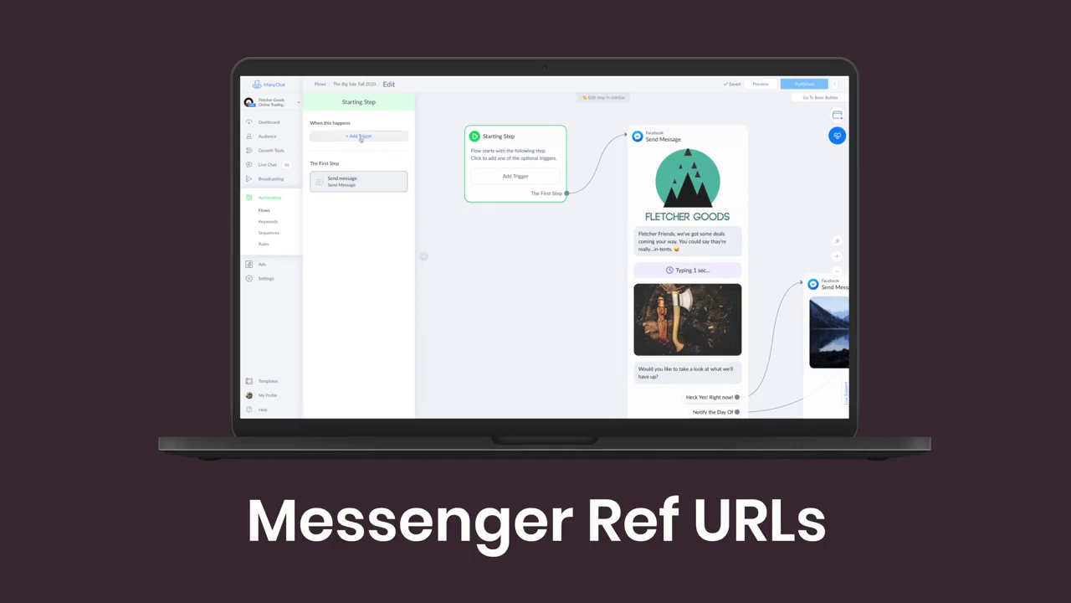
Step: Add a Ref URL trigger to The Big Sale Fall 2020 and rename it Fall Sale Ref URL
left_click(360, 136)
scroll(602, 266, "down", 5)
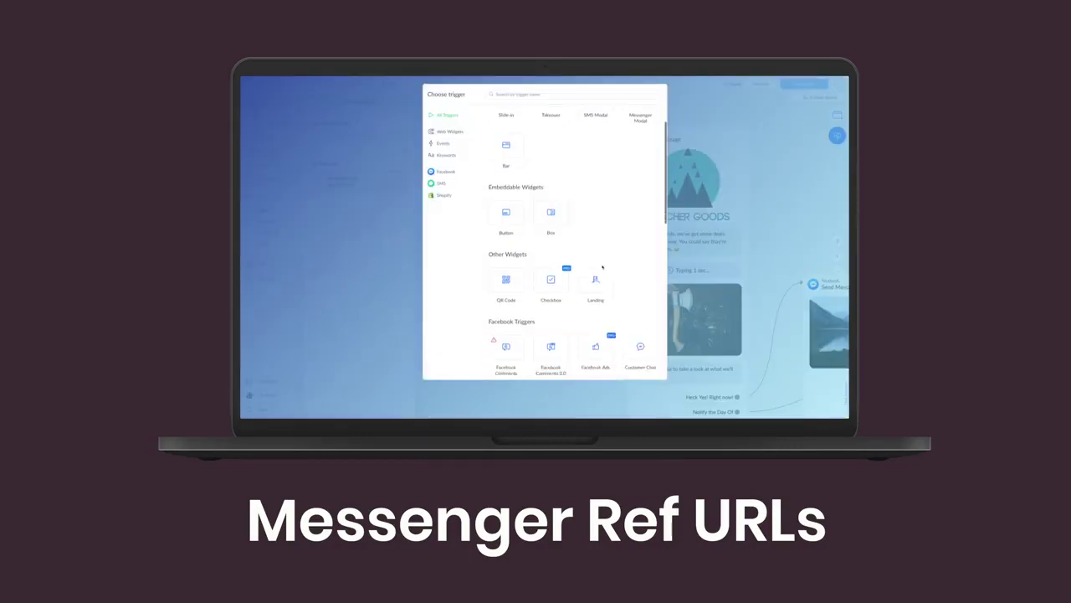
left_click(508, 284)
left_click(180, 116)
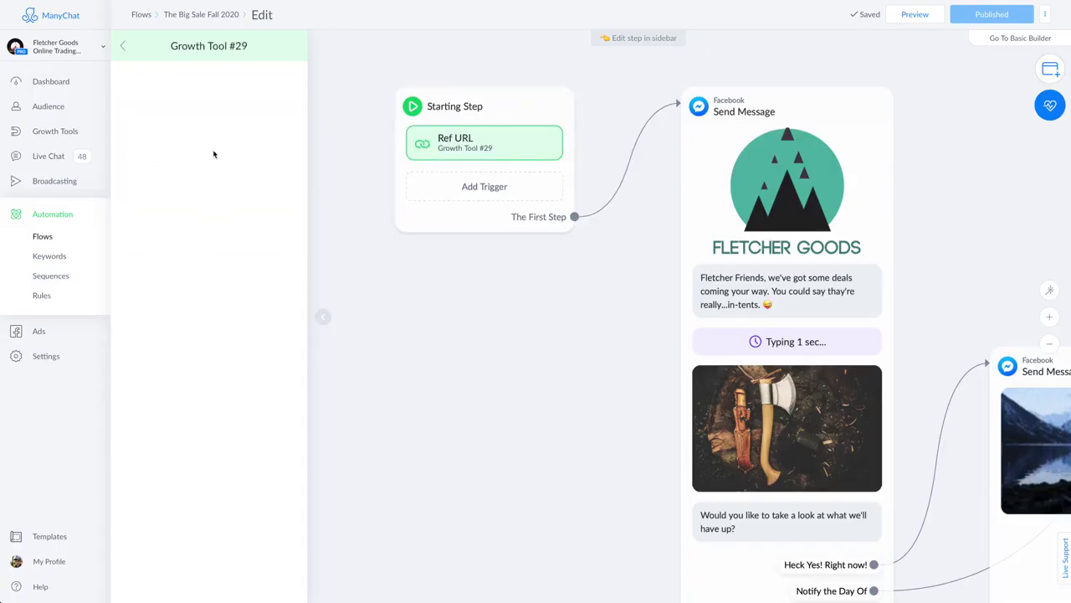
left_click(206, 47)
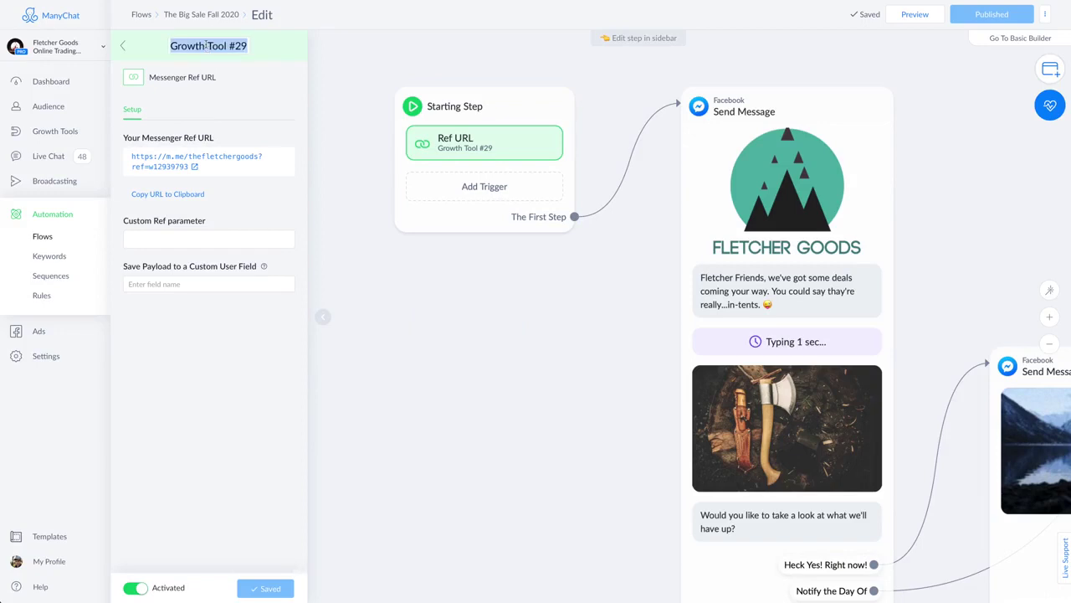
type("Fall Sa")
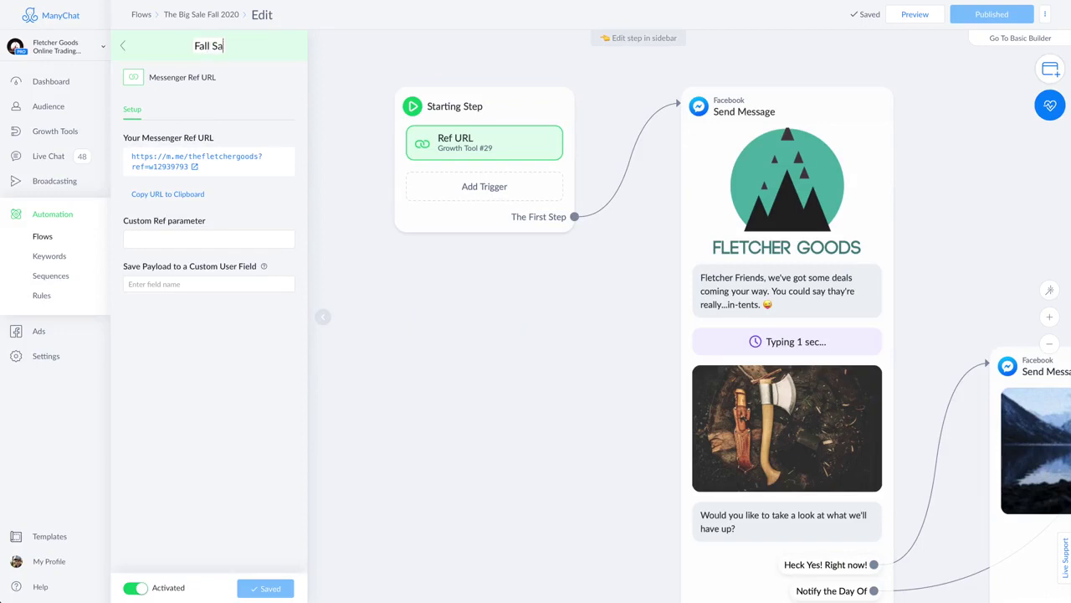
type("le Ref URL")
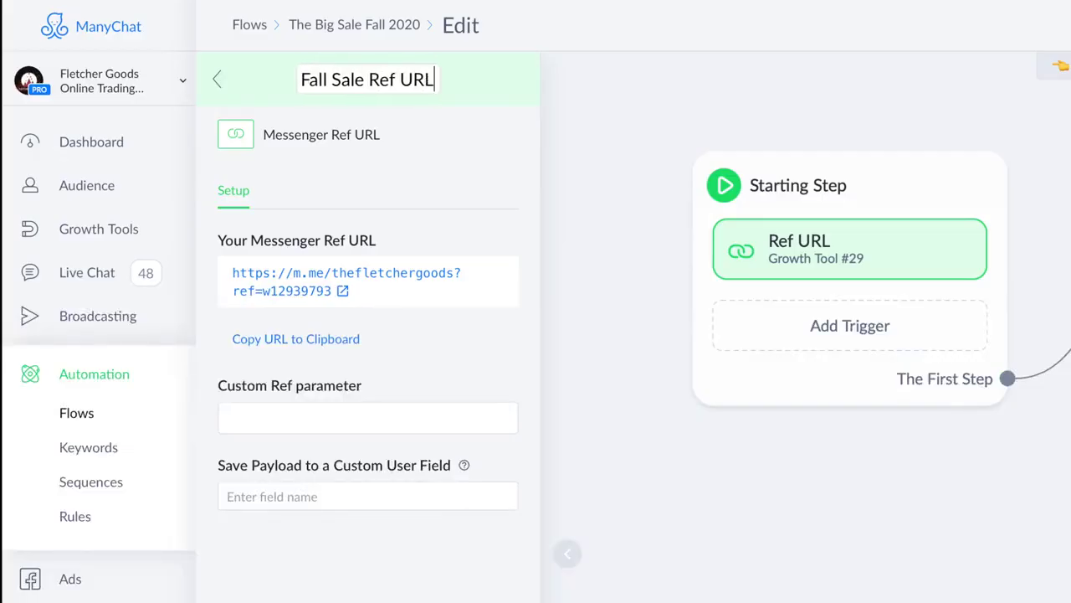
key("Return")
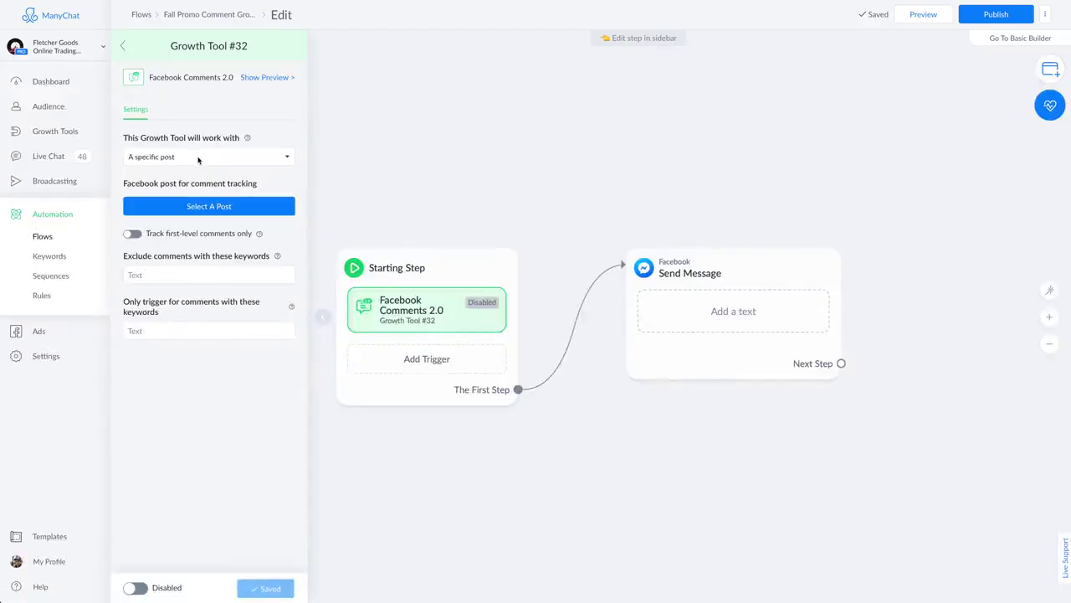
Step: Track comments on the specific post 'Flash sale coming up this October!' and request a sale-day notification
left_click(198, 160)
left_click(199, 160)
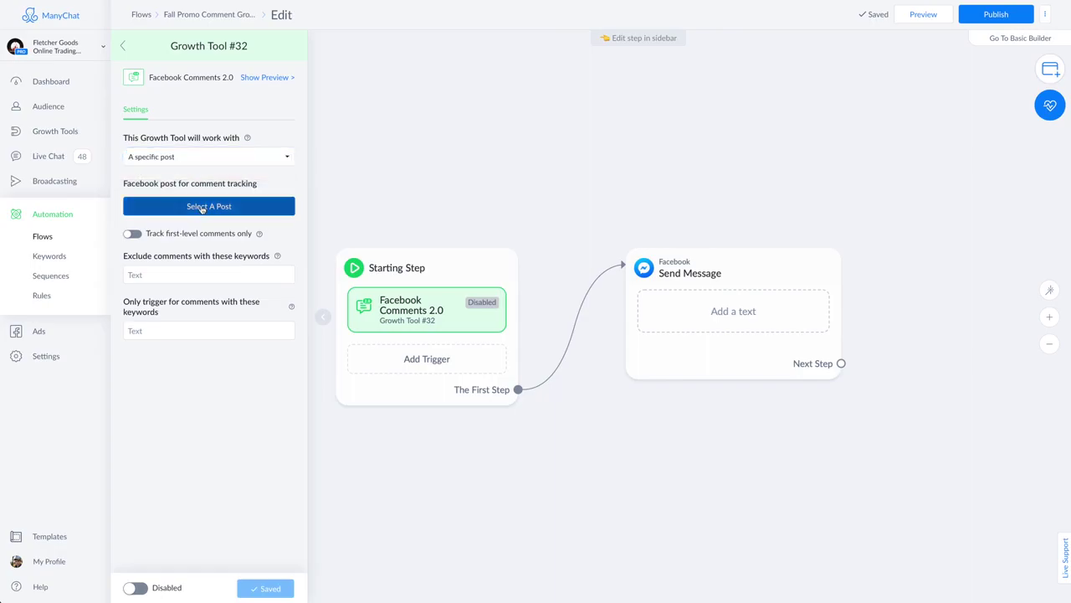
left_click(202, 208)
left_click(539, 143)
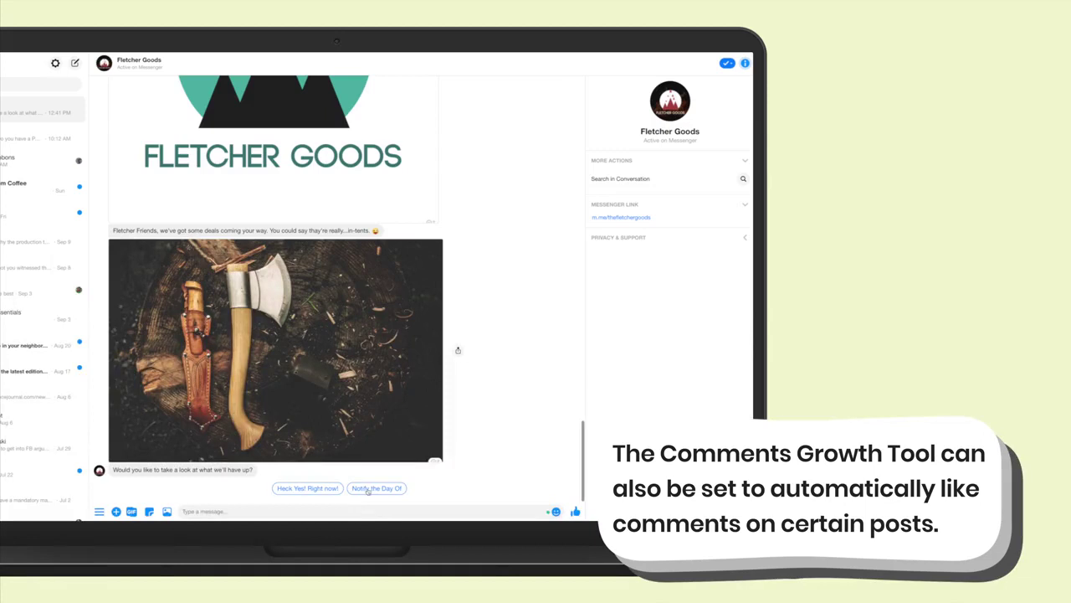
left_click(369, 488)
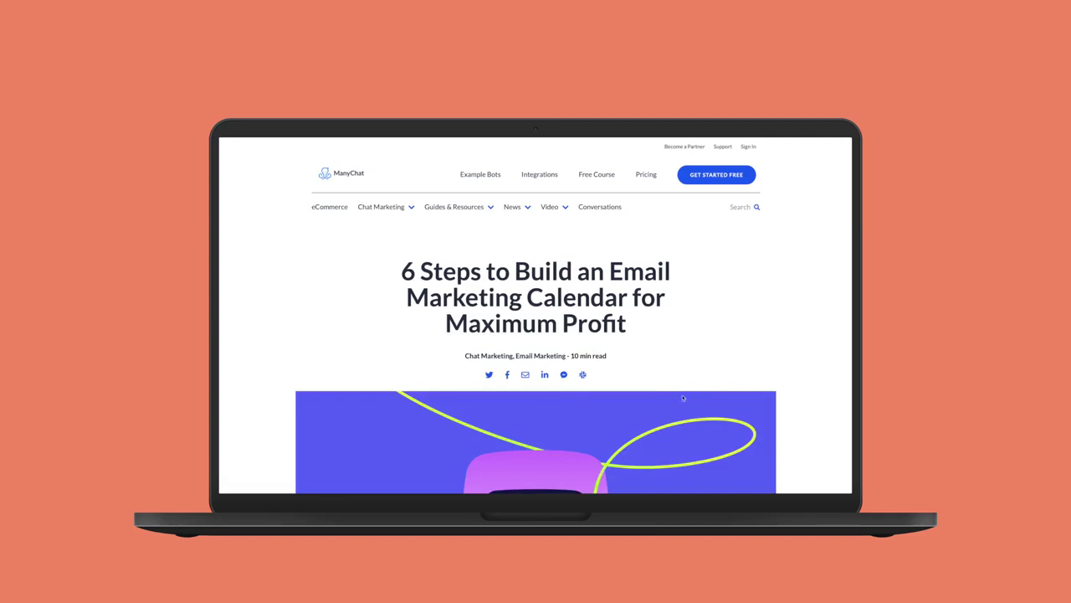
Step: Scroll down the Free Video Course page past the Getting Started lessons
scroll(683, 399, "down", 2)
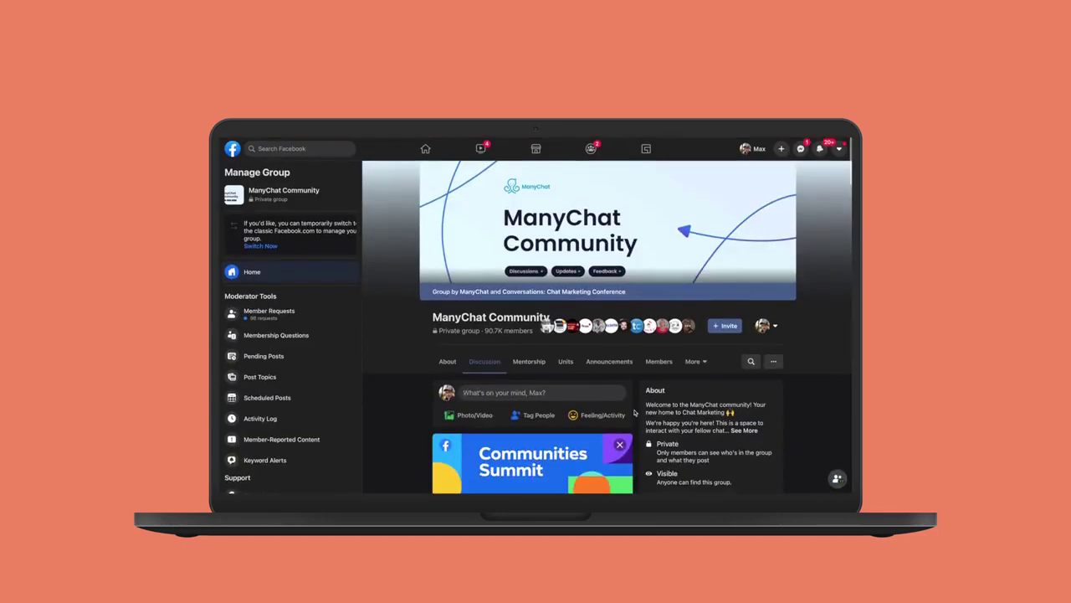